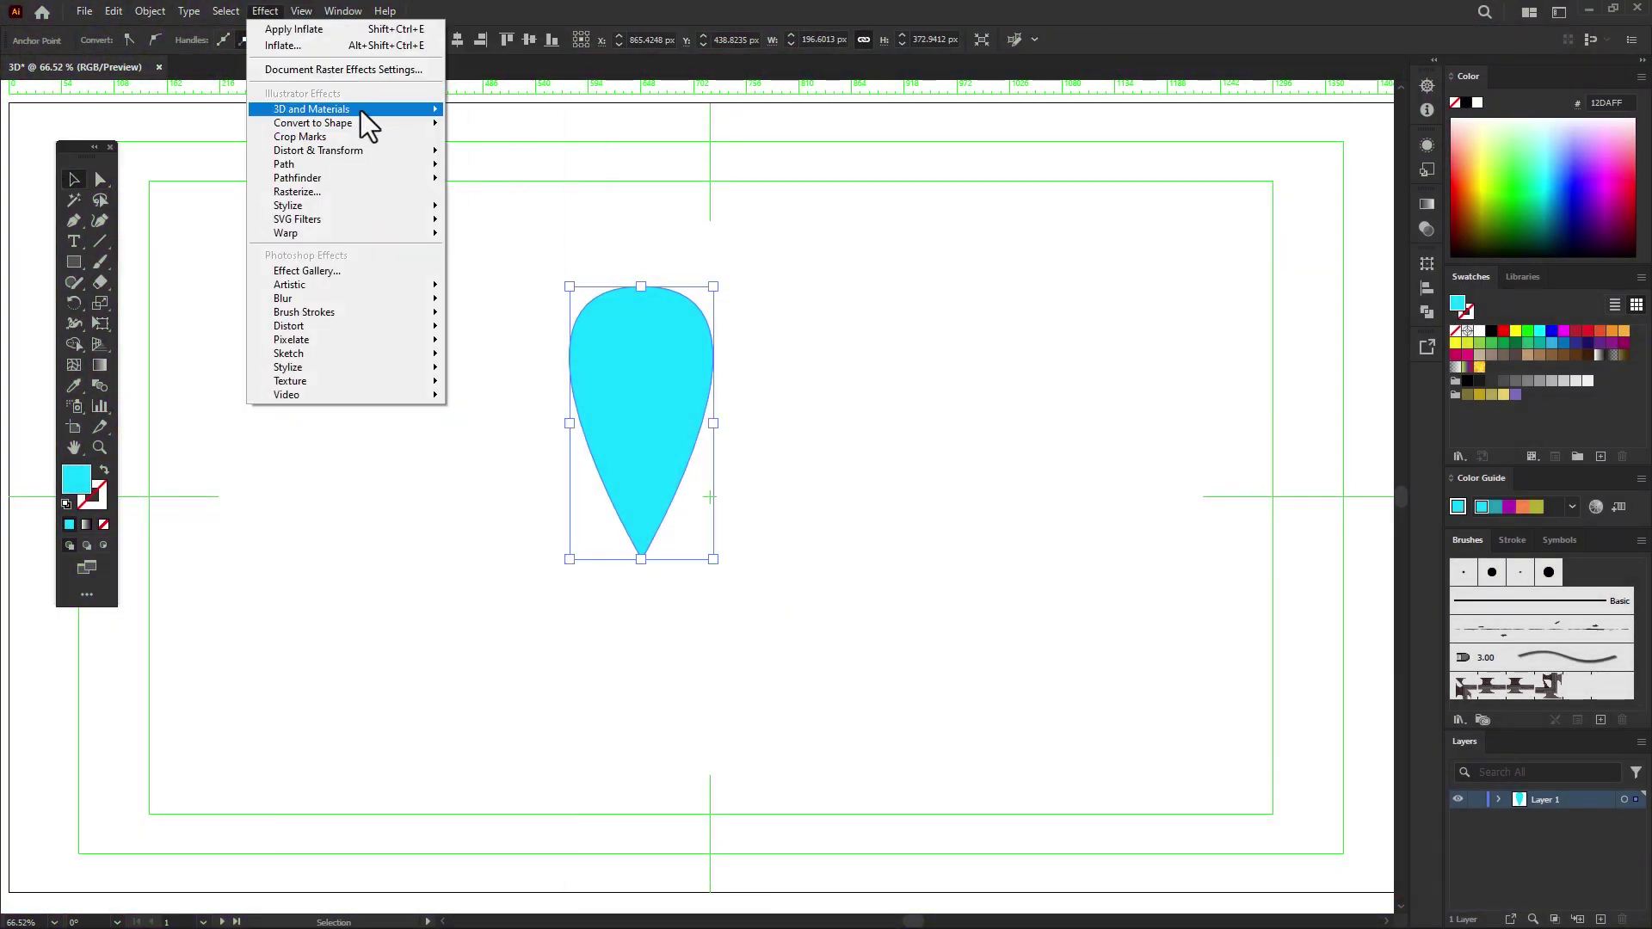
Step: Preview the finished result: the Inflate effect, the null's keyframed position and the E3D Element settings
{"action": "mouse_move", "coordinate": [359, 110]}
{"action": "left_click", "coordinate": [539, 142]}
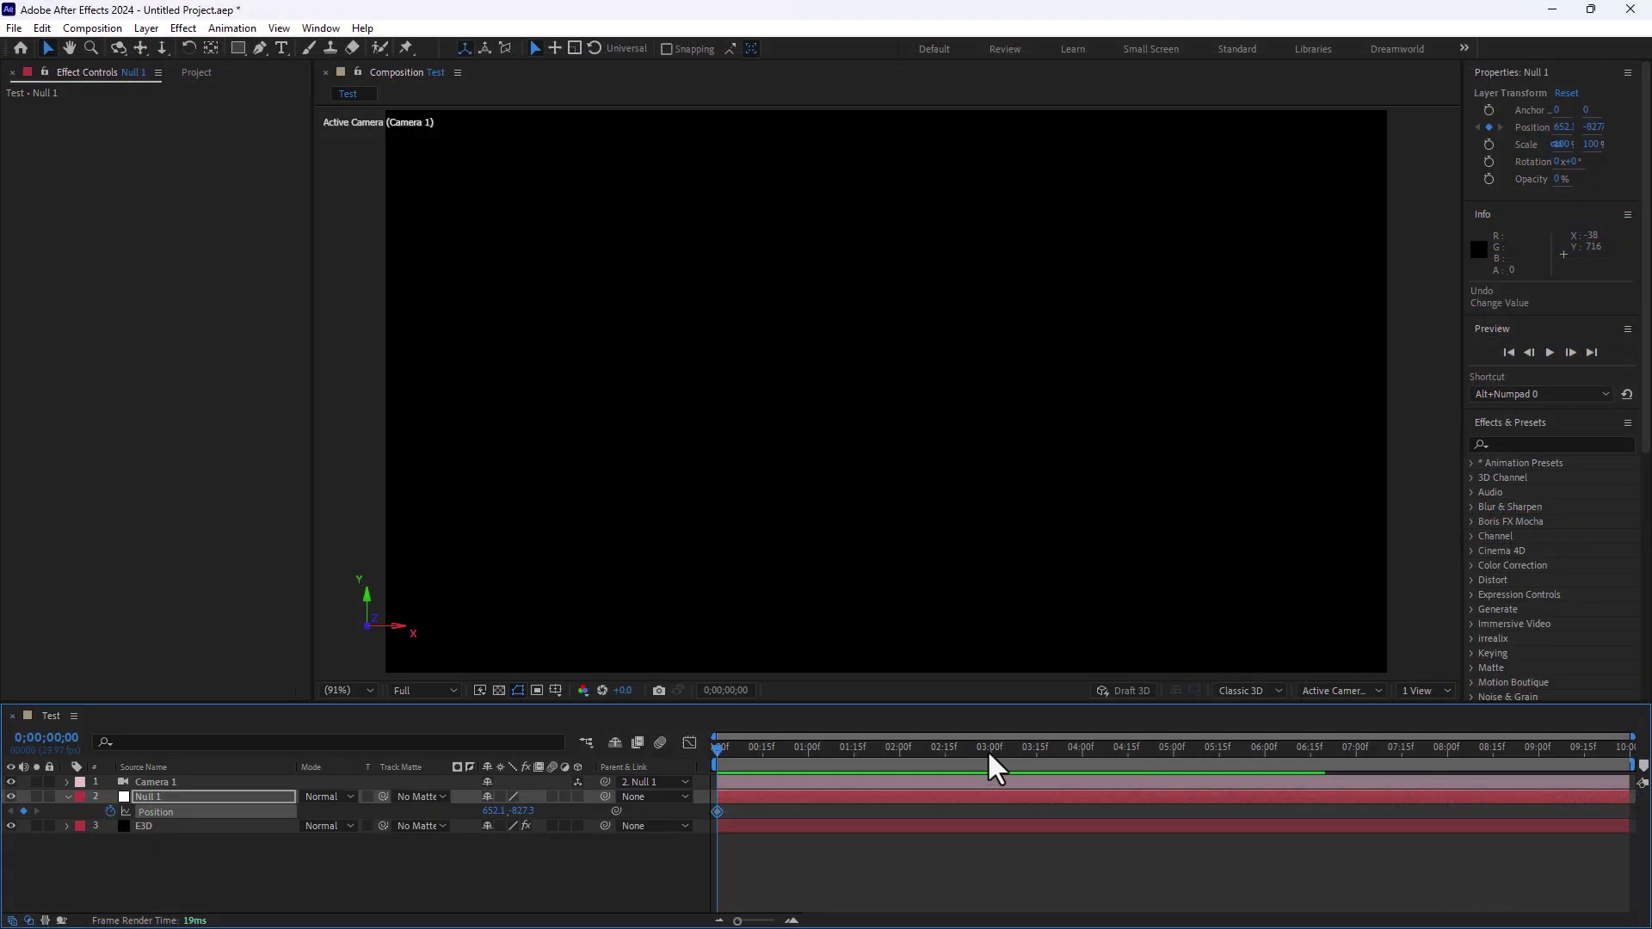
{"action": "left_click", "coordinate": [989, 757]}
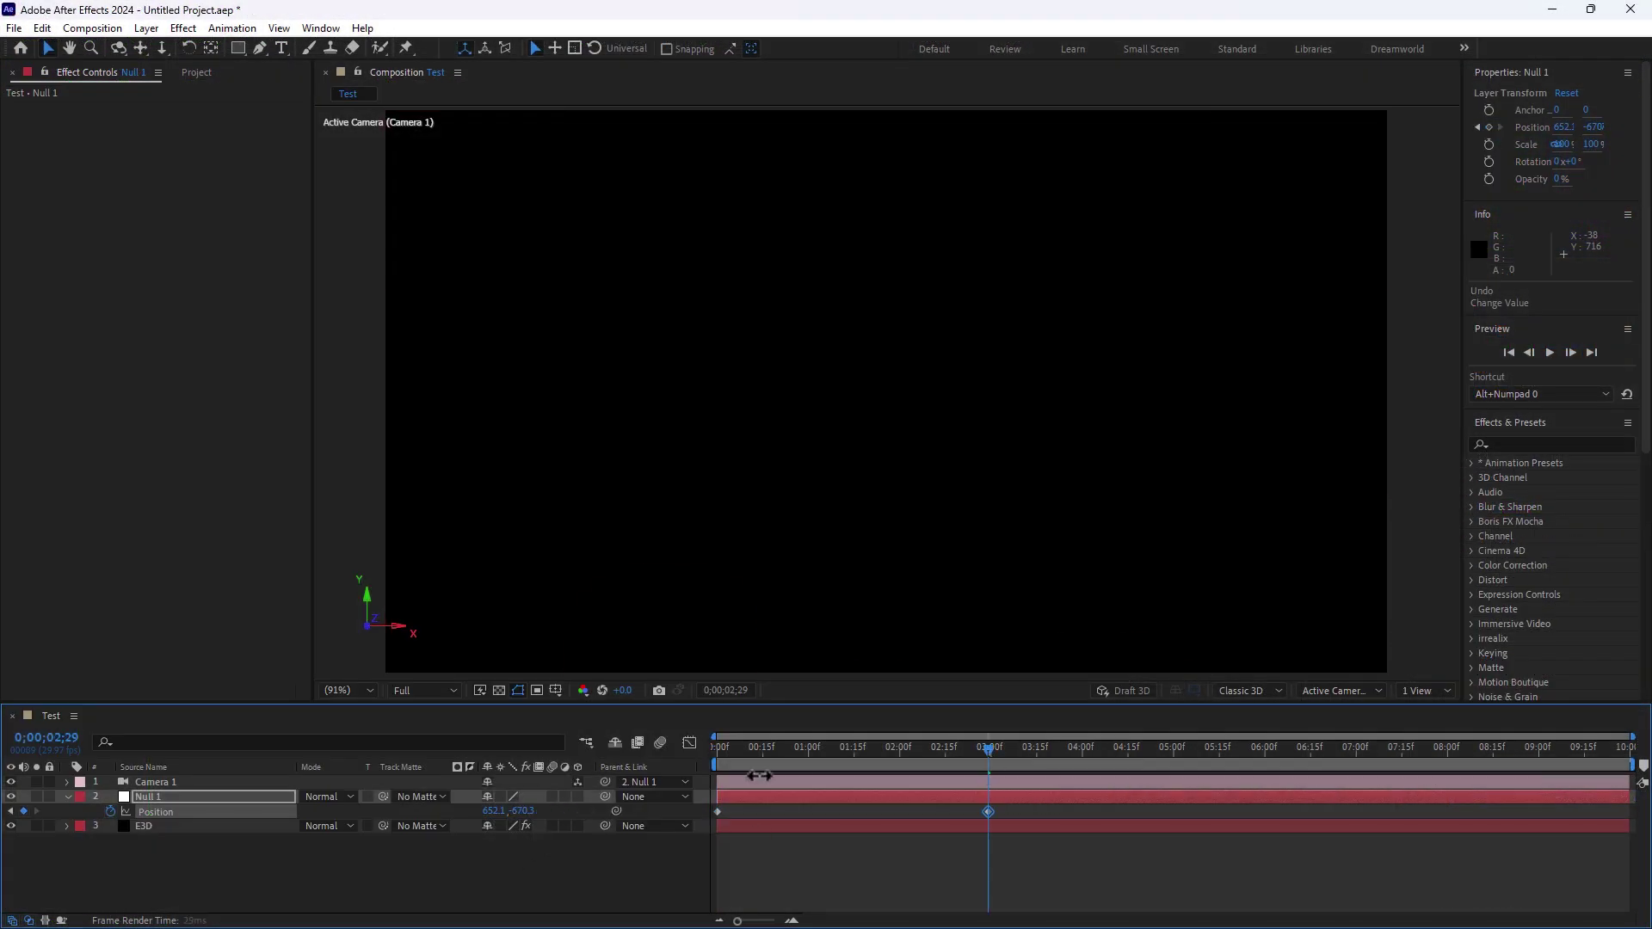
{"action": "left_click_drag", "start_coordinate": [521, 810], "coordinate": [516, 826]}
{"action": "left_click", "coordinate": [856, 762]}
{"action": "left_click", "coordinate": [144, 826]}
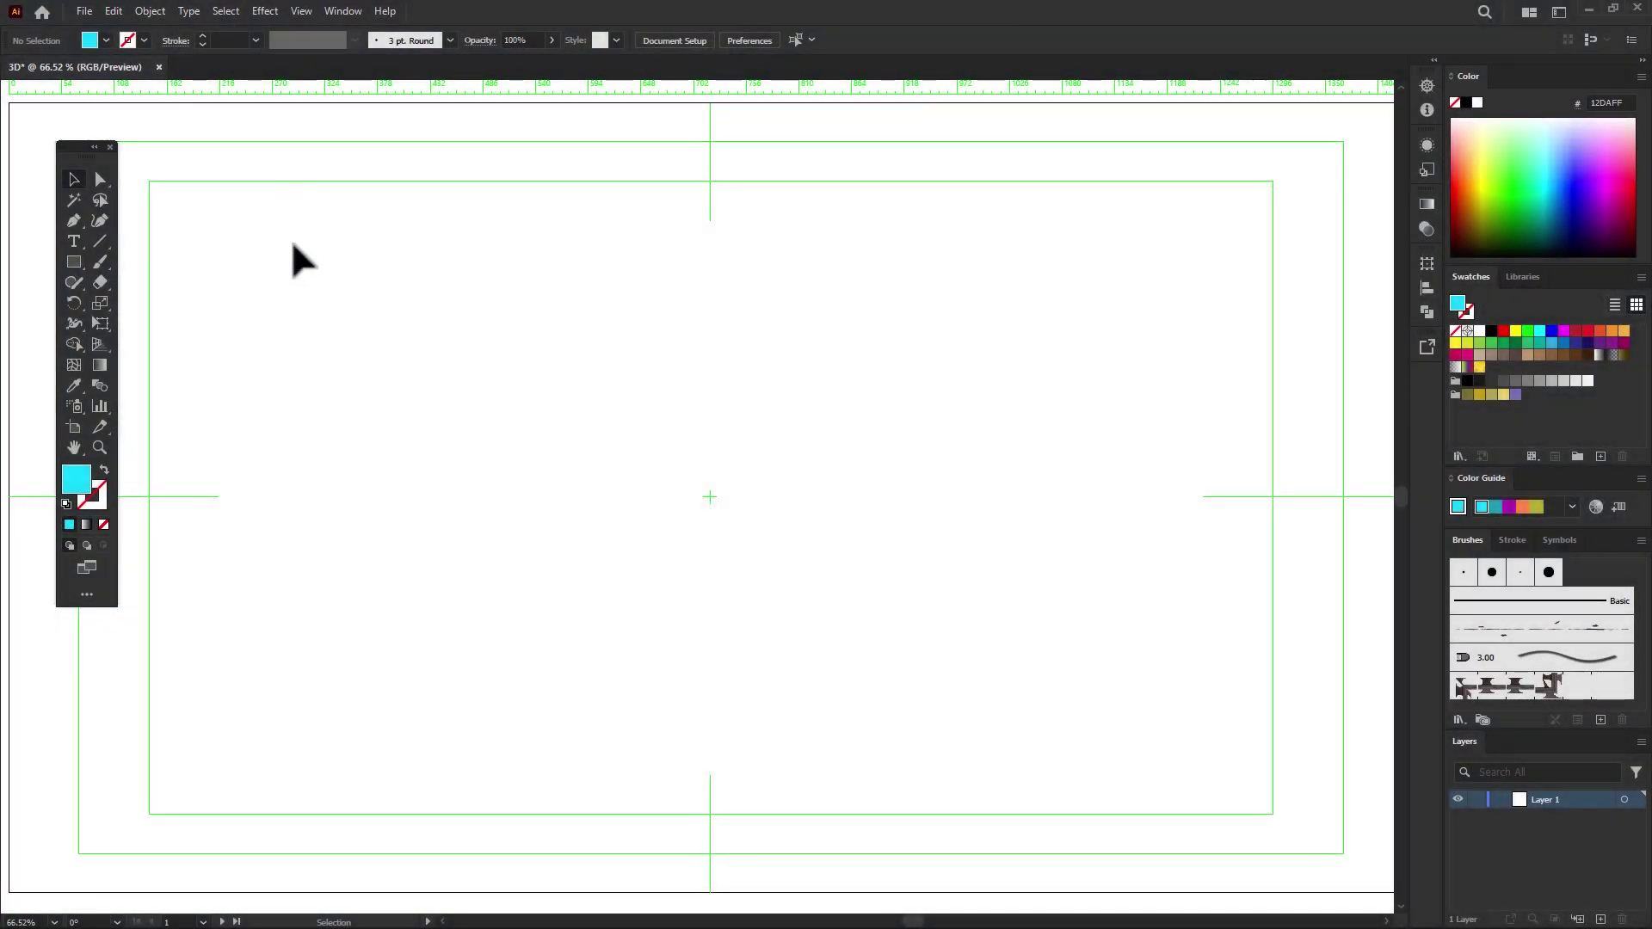
Step: Draw a closed teardrop path with the Pen tool: a bottom point and a curved top point
{"action": "left_click", "coordinate": [74, 222]}
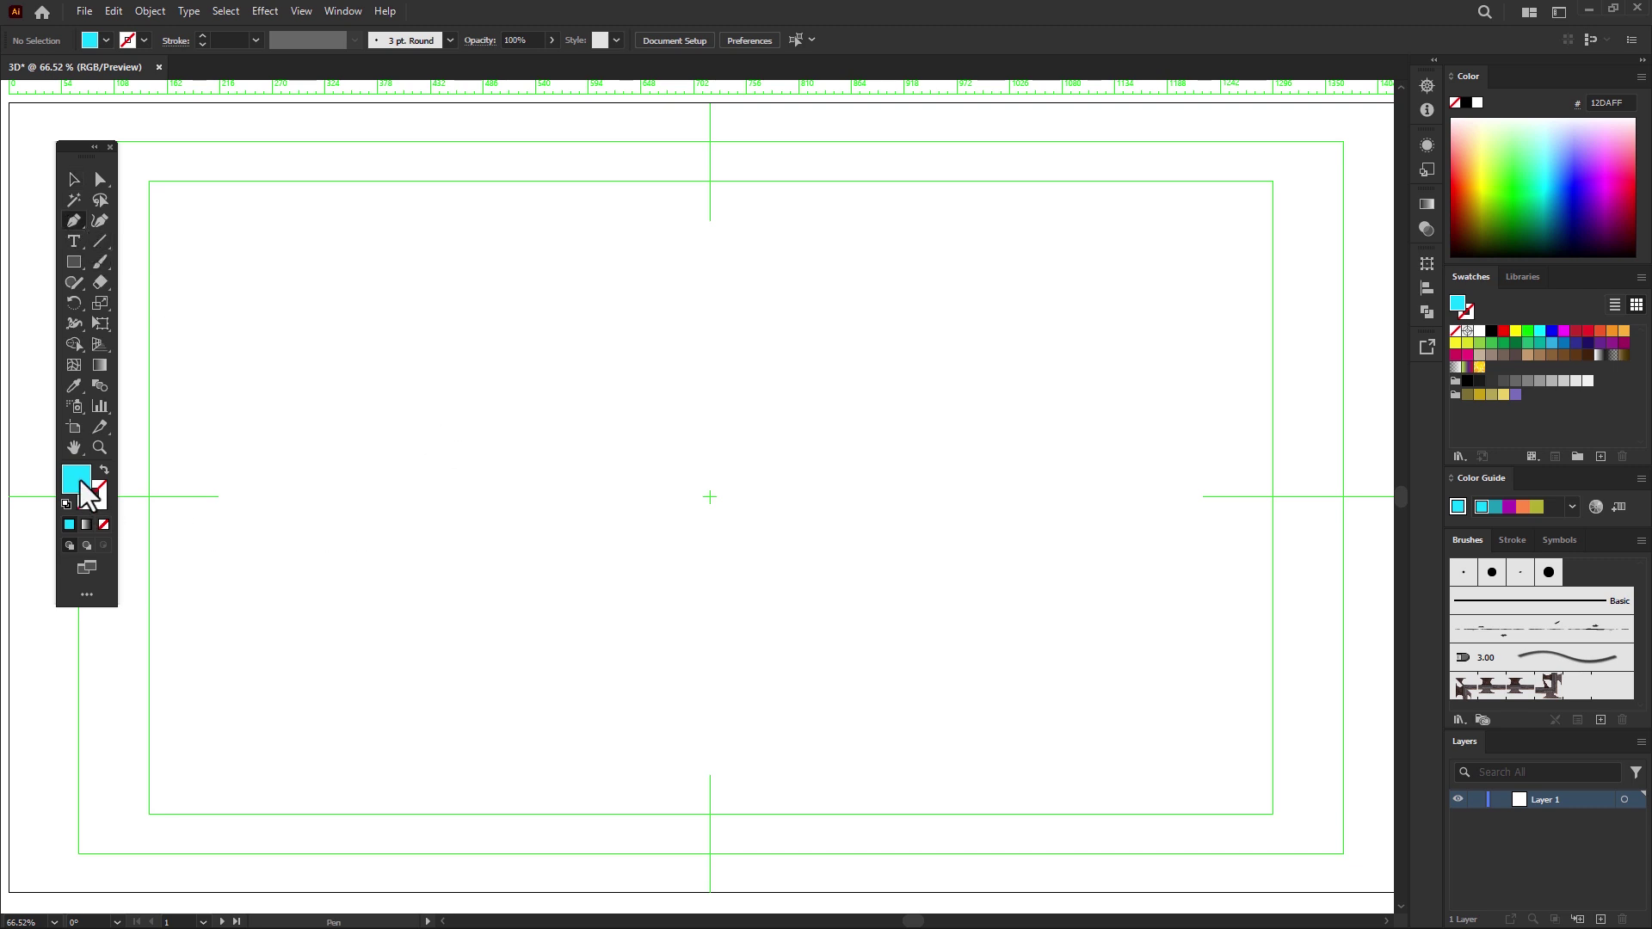
{"action": "left_click", "coordinate": [641, 558]}
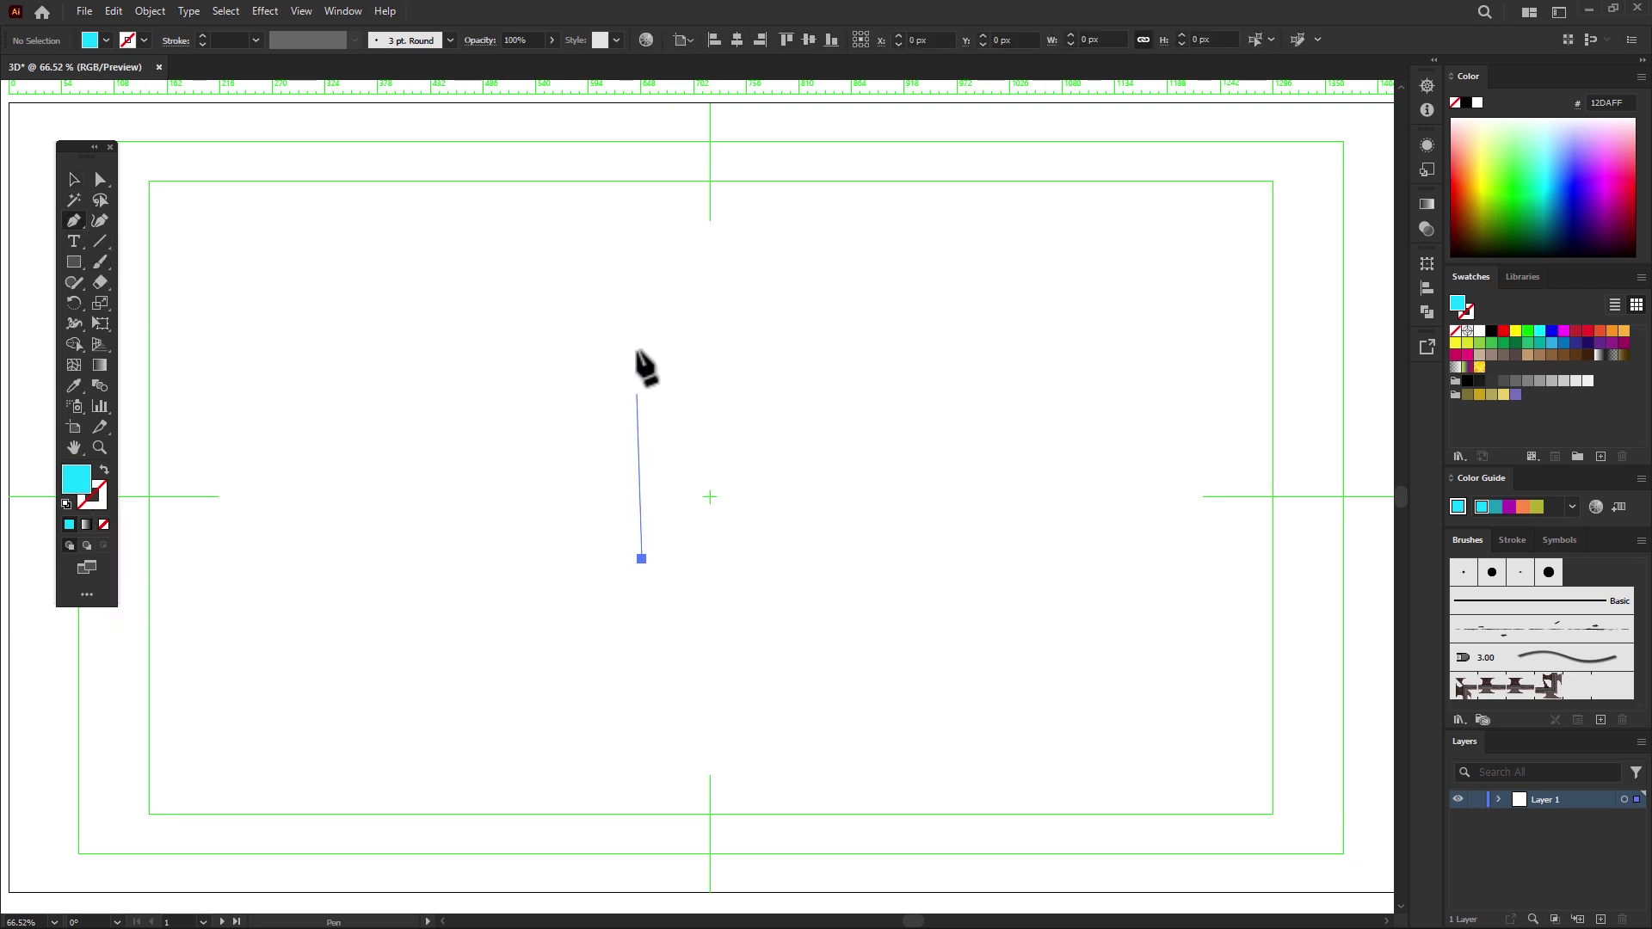
{"action": "left_click_drag", "start_coordinate": [642, 286], "coordinate": [856, 287]}
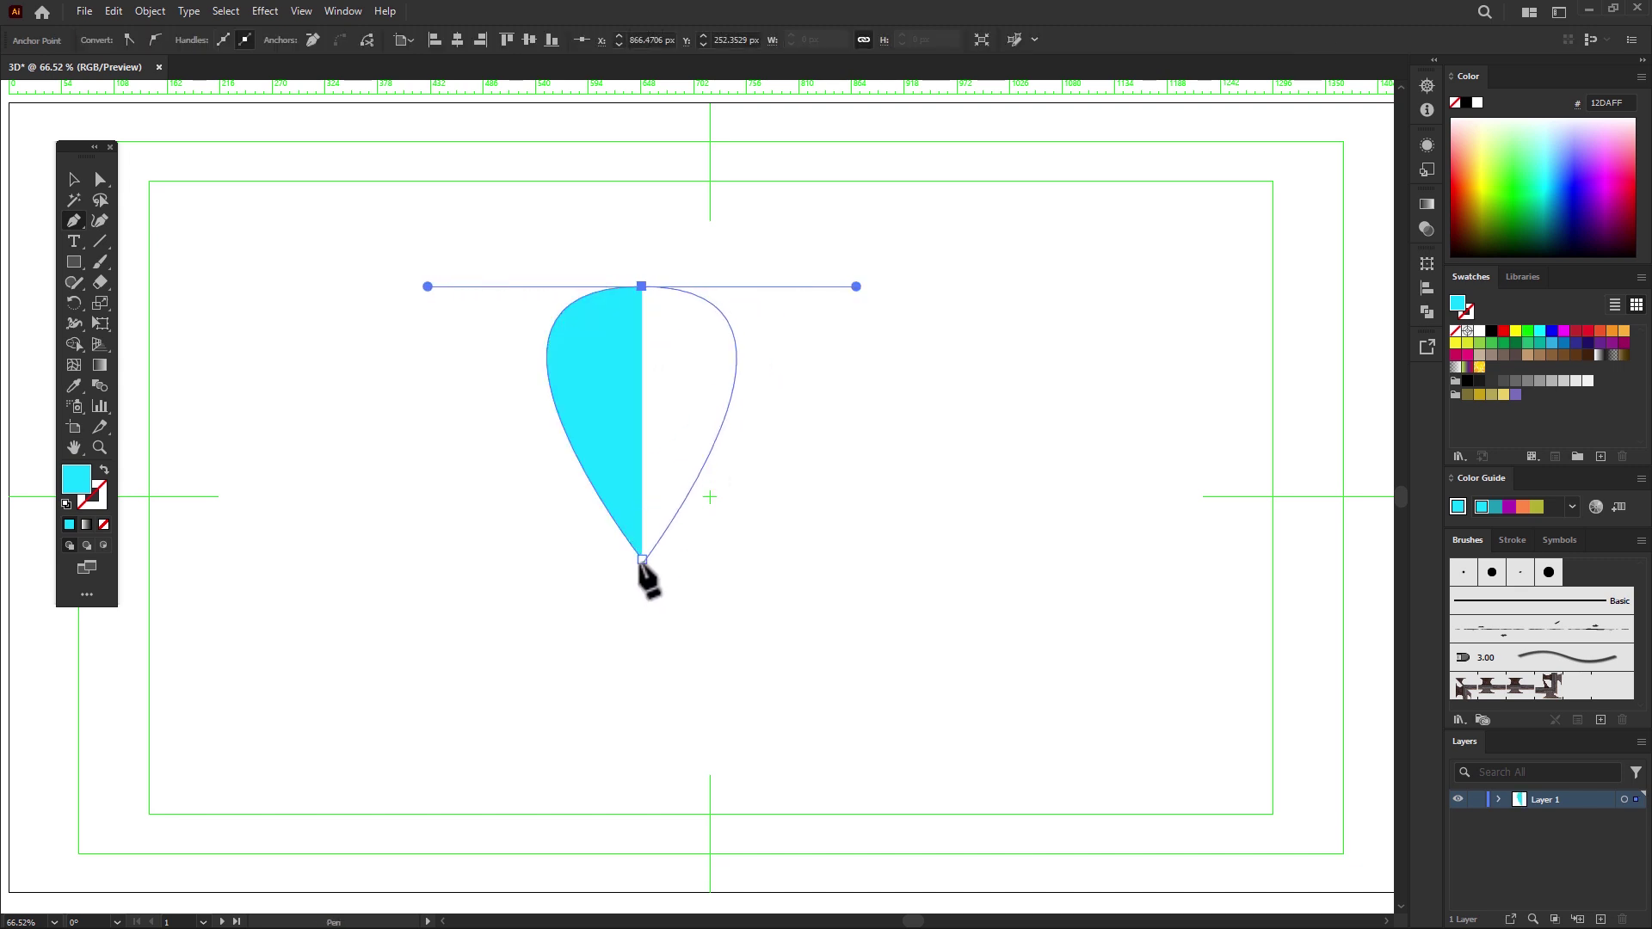
{"action": "left_click", "coordinate": [641, 559]}
Step: Reshape the teardrop's left and right sides with Direct Selection to narrow and balance it
{"action": "left_click", "coordinate": [99, 178]}
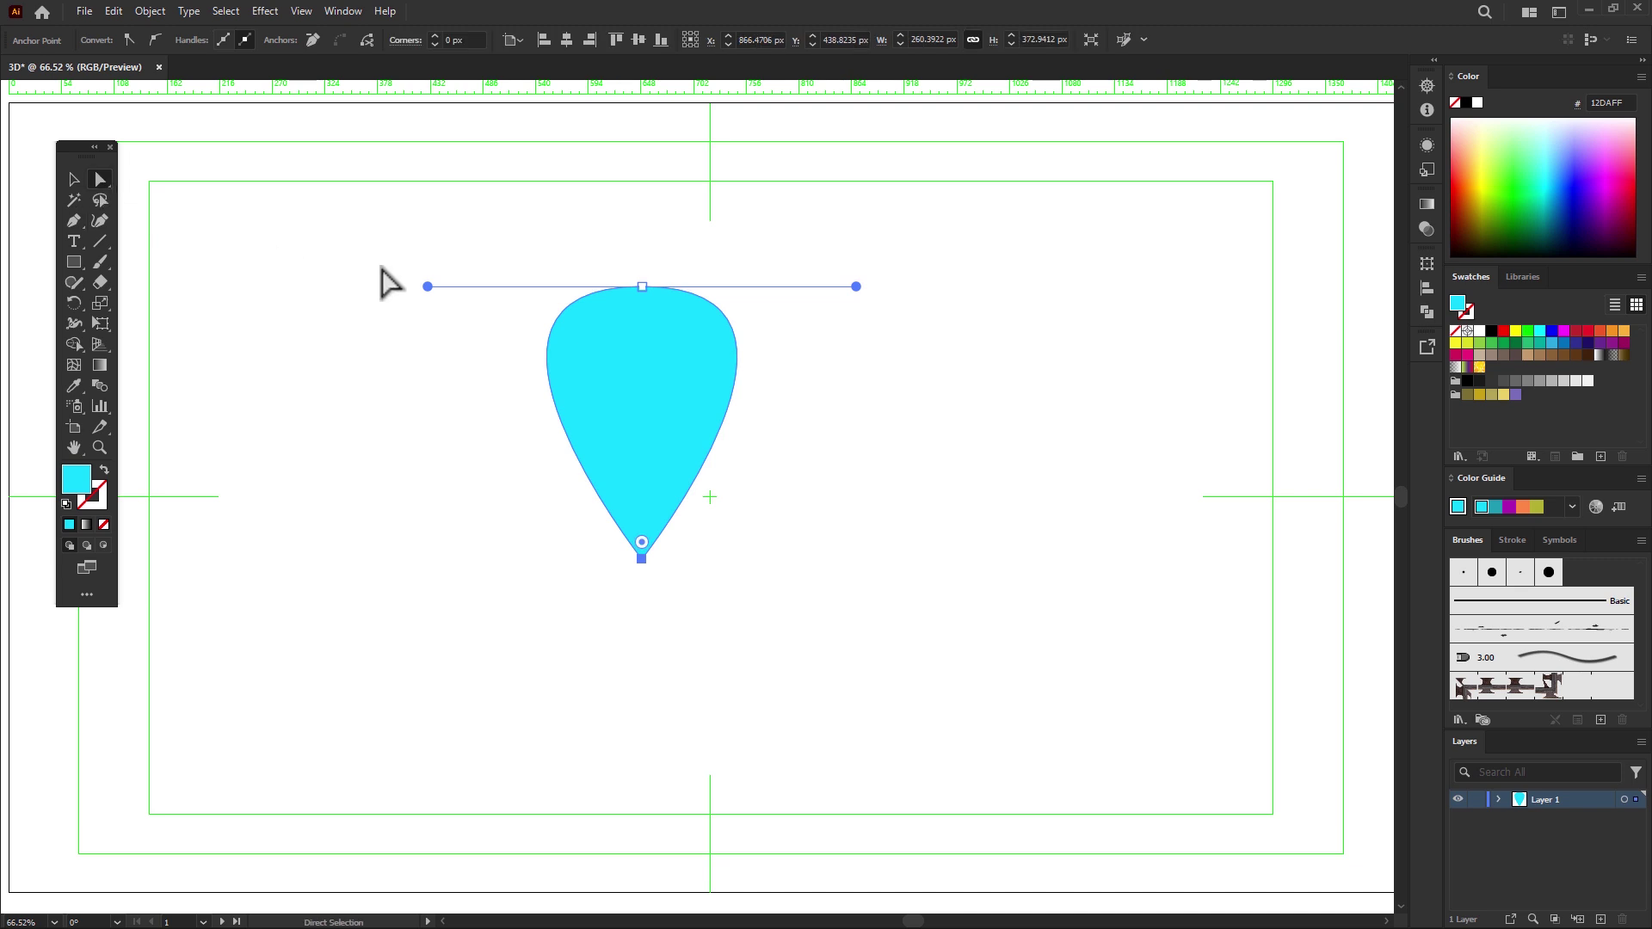
{"action": "left_click_drag", "start_coordinate": [427, 287], "coordinate": [488, 286]}
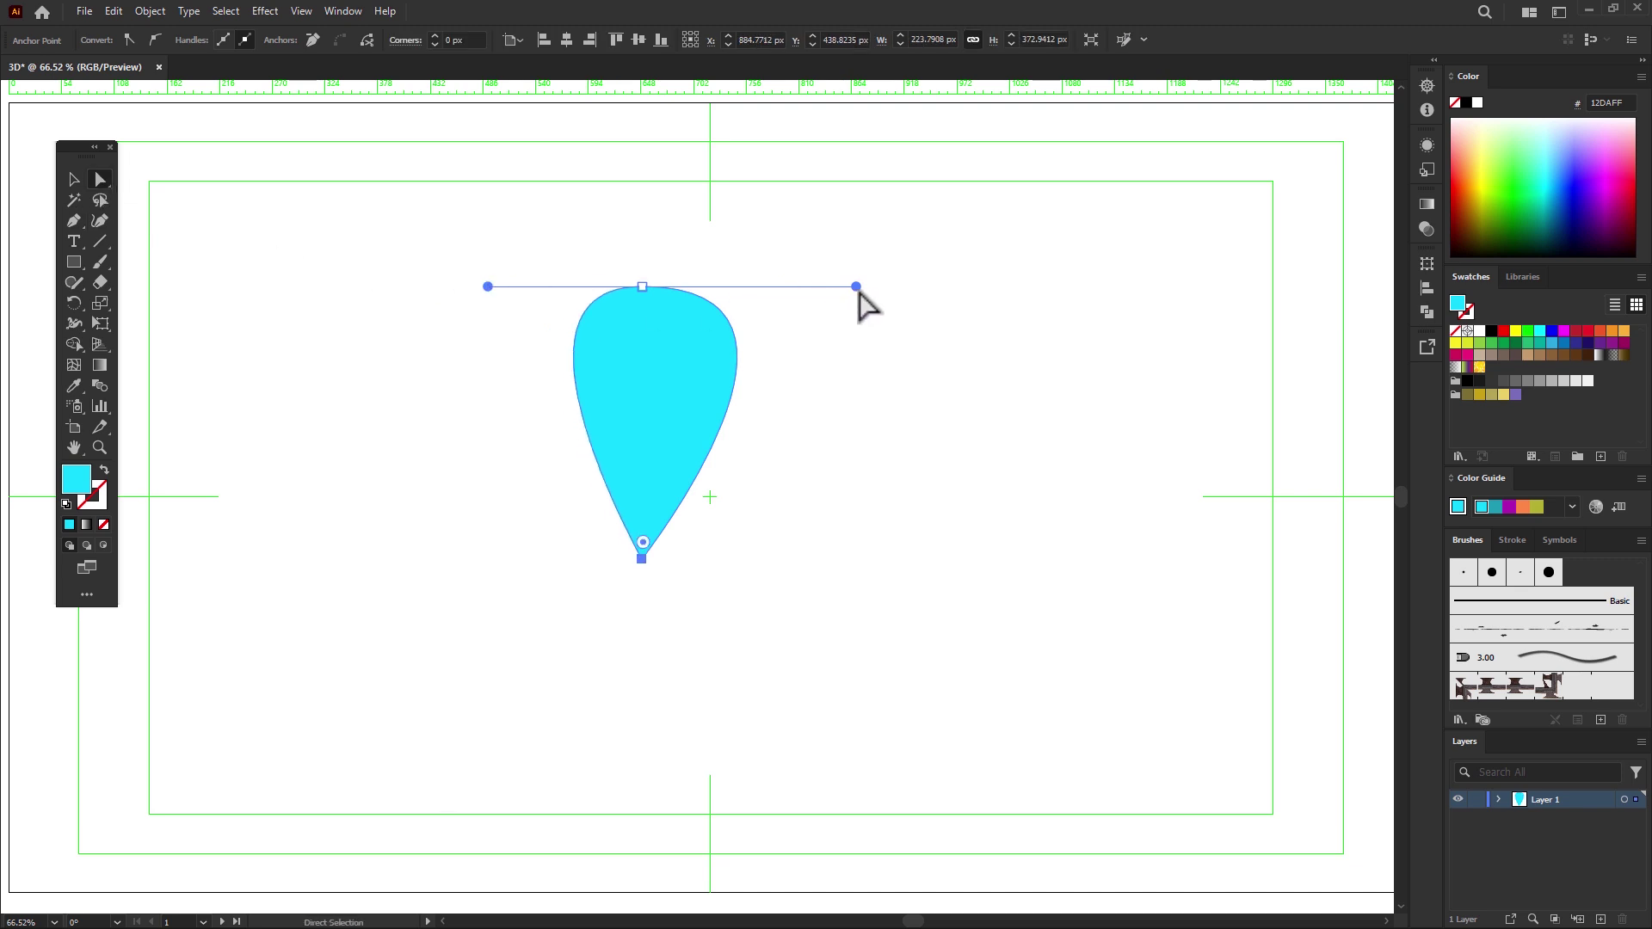
{"action": "left_click_drag", "start_coordinate": [856, 287], "coordinate": [800, 296]}
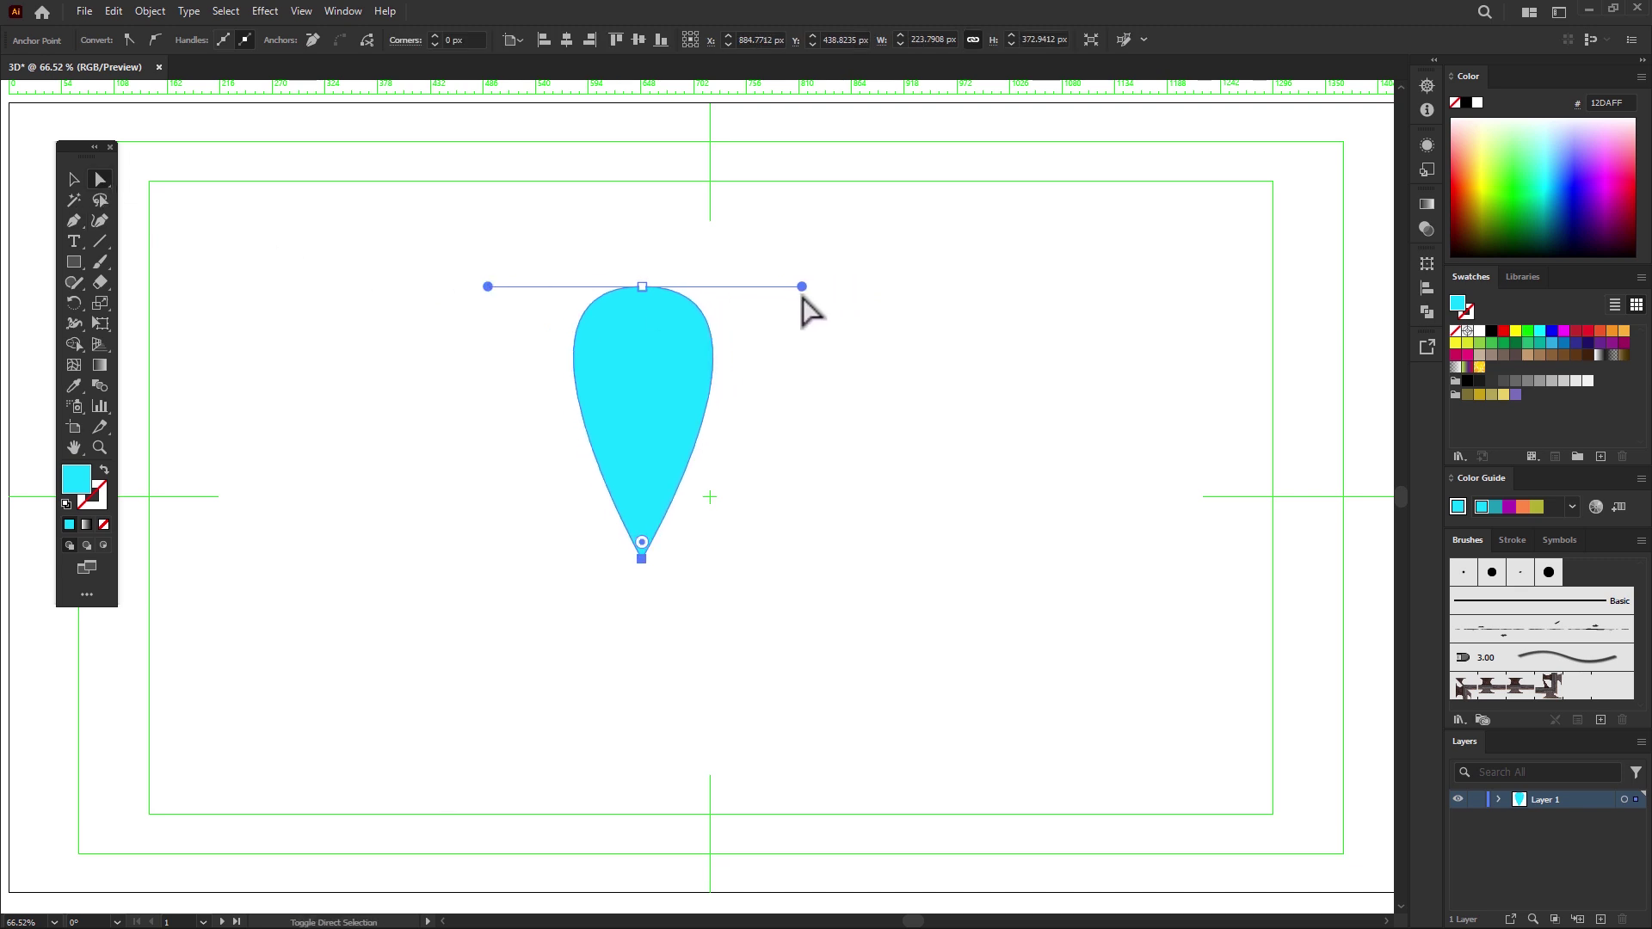
{"action": "left_click_drag", "start_coordinate": [487, 287], "coordinate": [478, 287]}
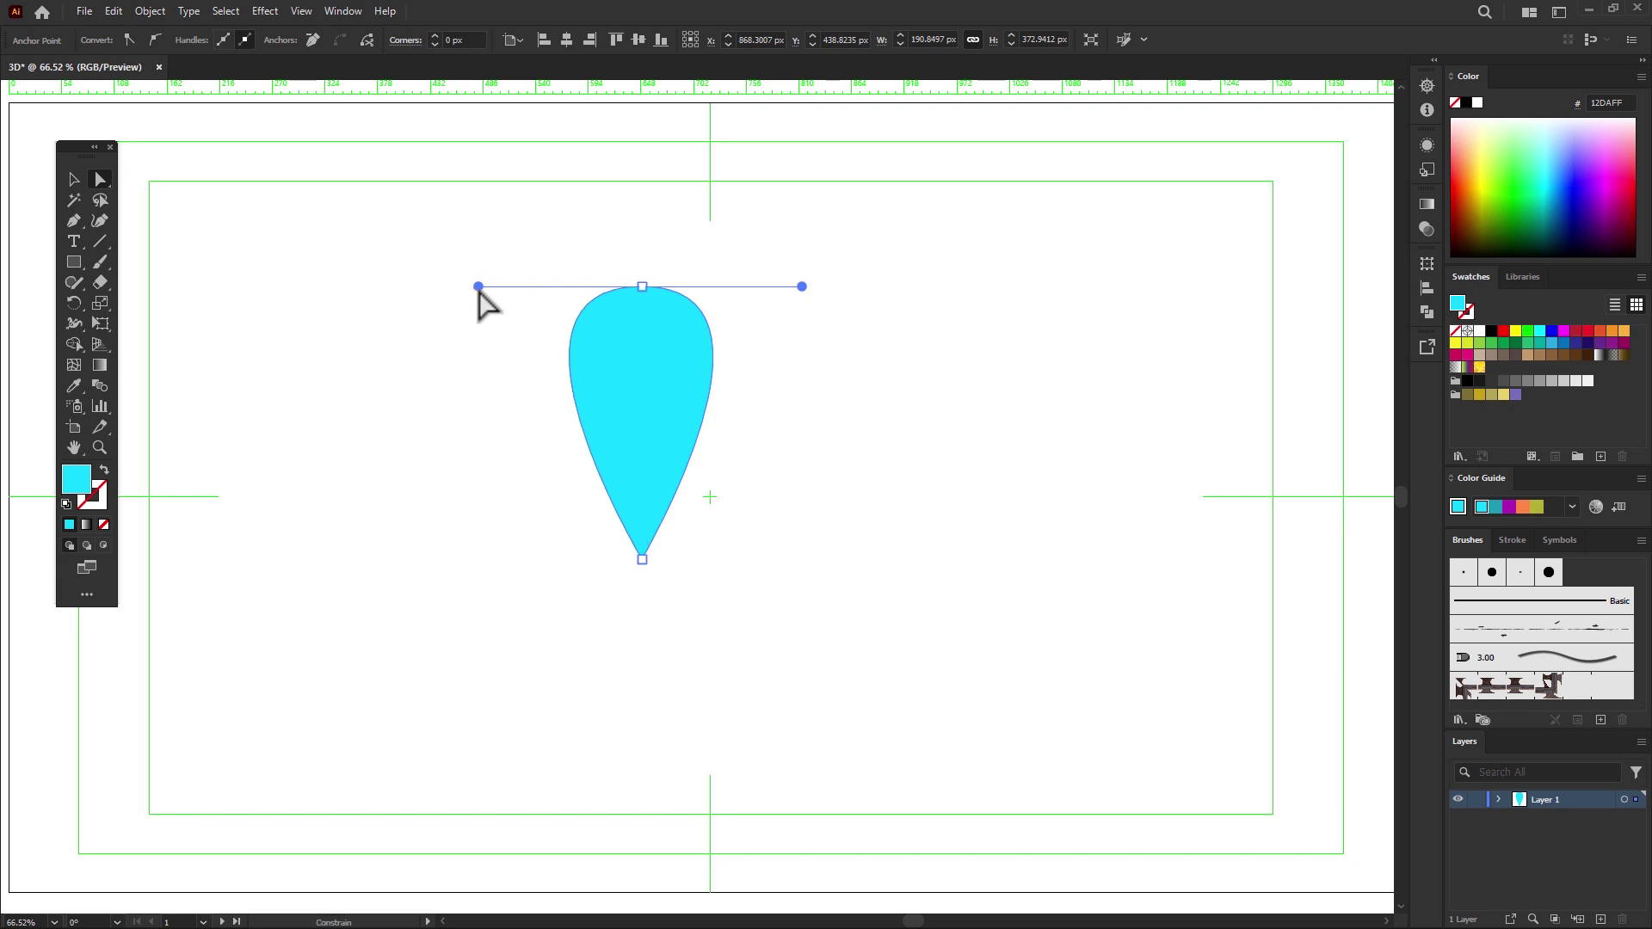
Step: Apply 3D and Materials > Inflate with Inflate both sides, then widen and rotate the balloon
{"action": "left_click", "coordinate": [72, 178]}
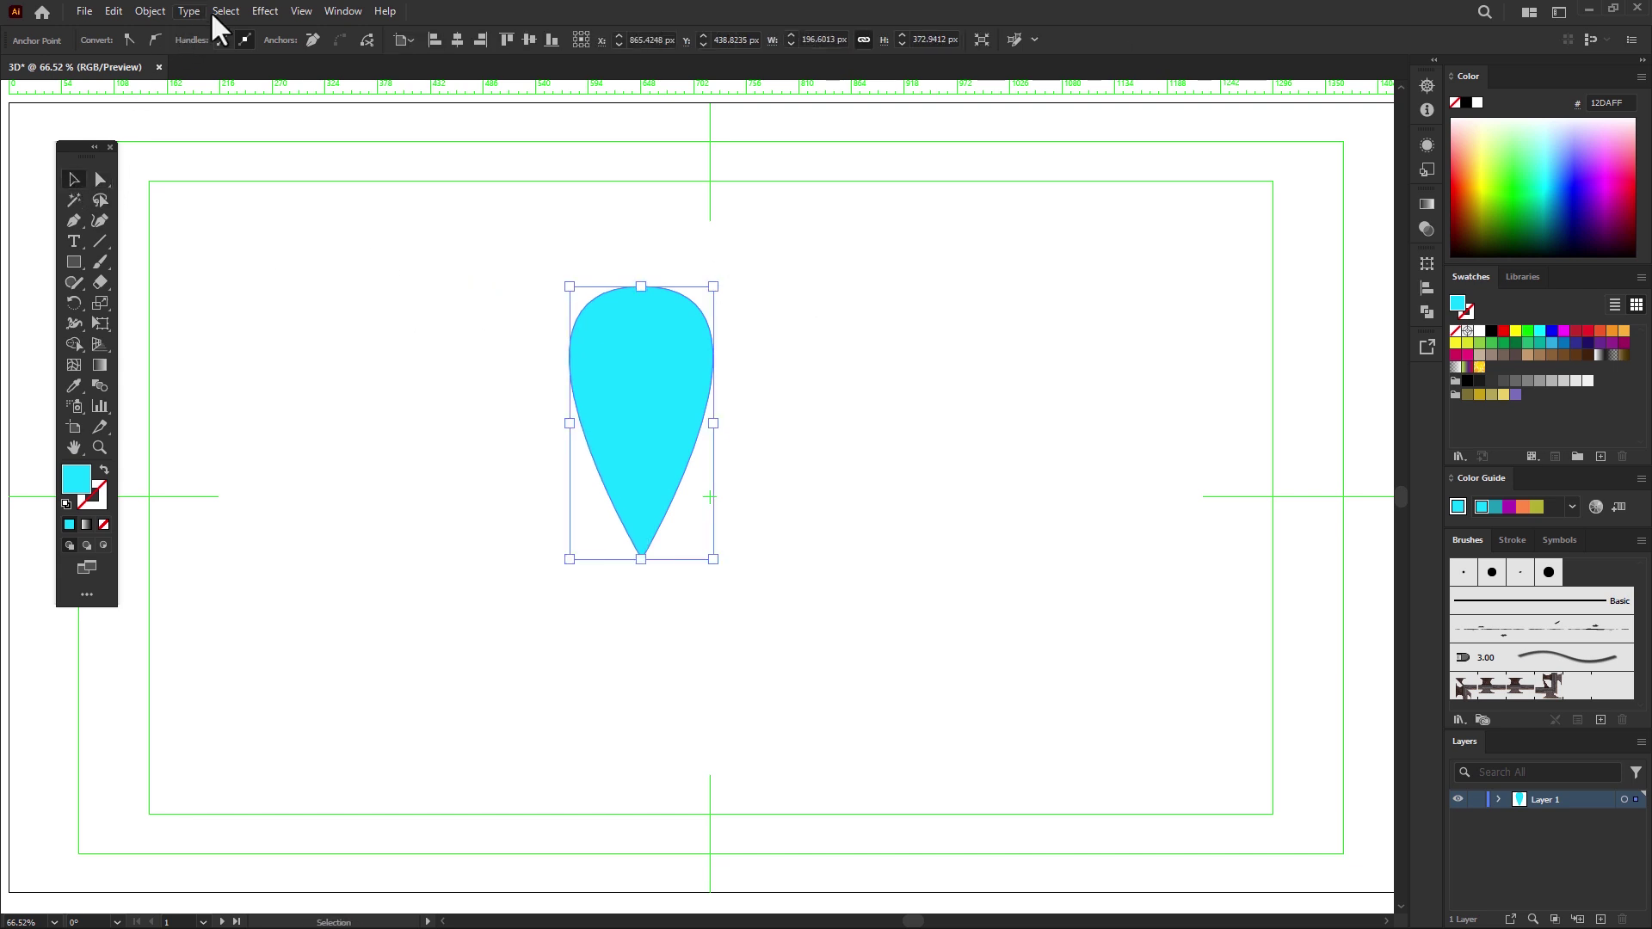
{"action": "left_click", "coordinate": [302, 10]}
{"action": "mouse_move", "coordinate": [359, 110]}
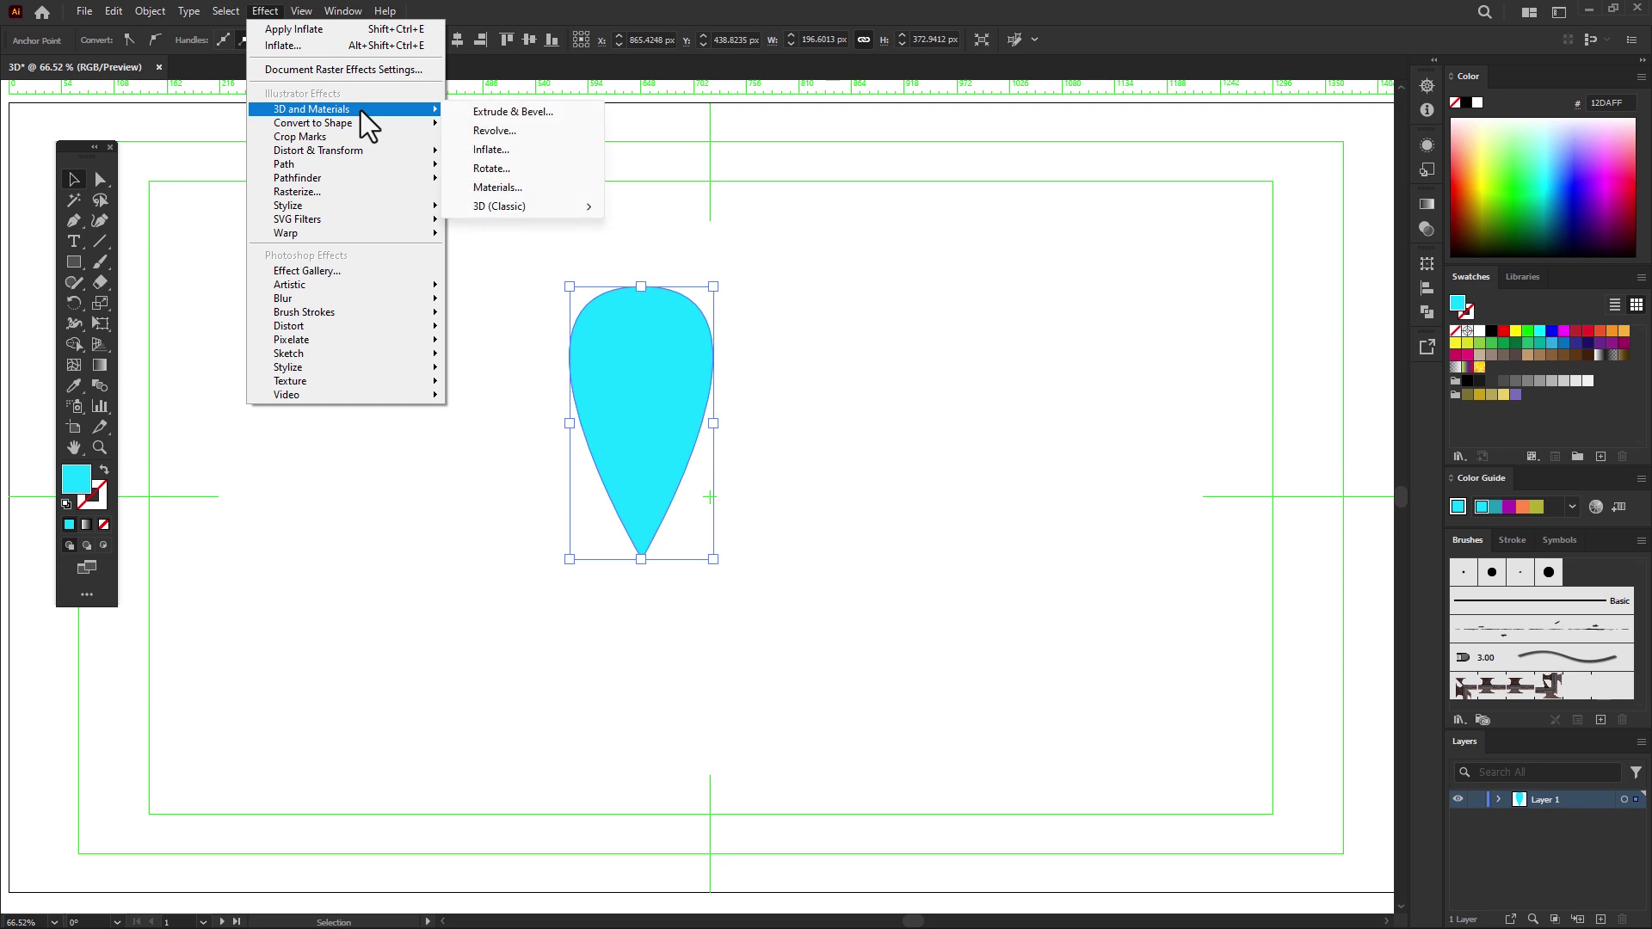
{"action": "left_click", "coordinate": [526, 151]}
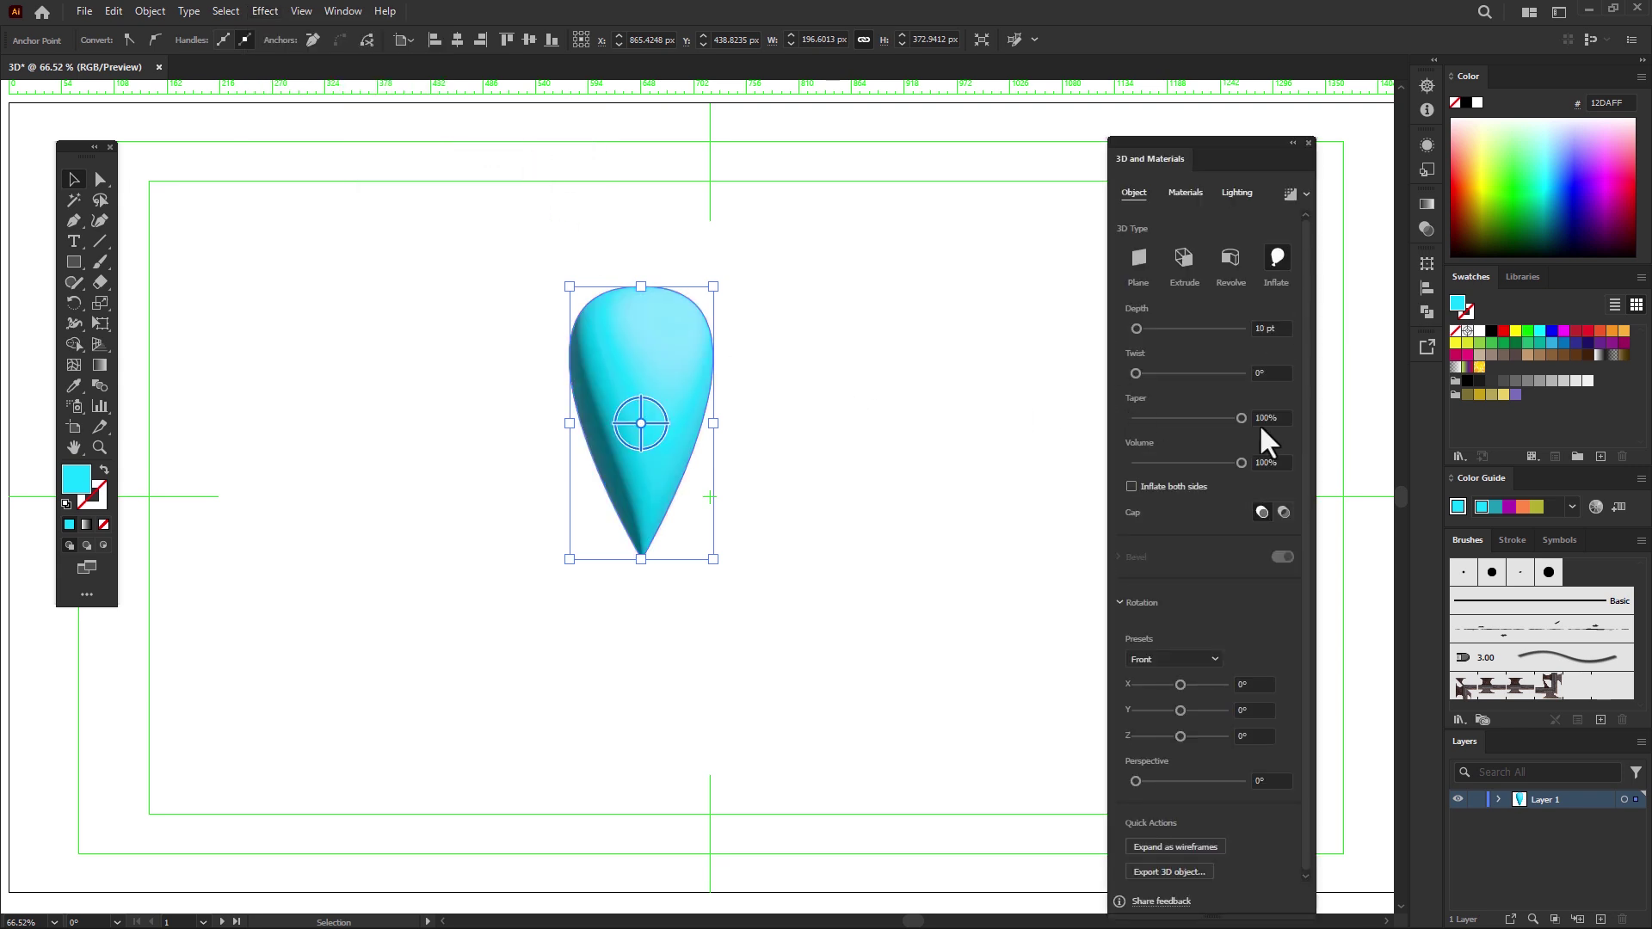
{"action": "left_click", "coordinate": [1174, 487]}
{"action": "left_click_drag", "start_coordinate": [722, 430], "coordinate": [729, 432]}
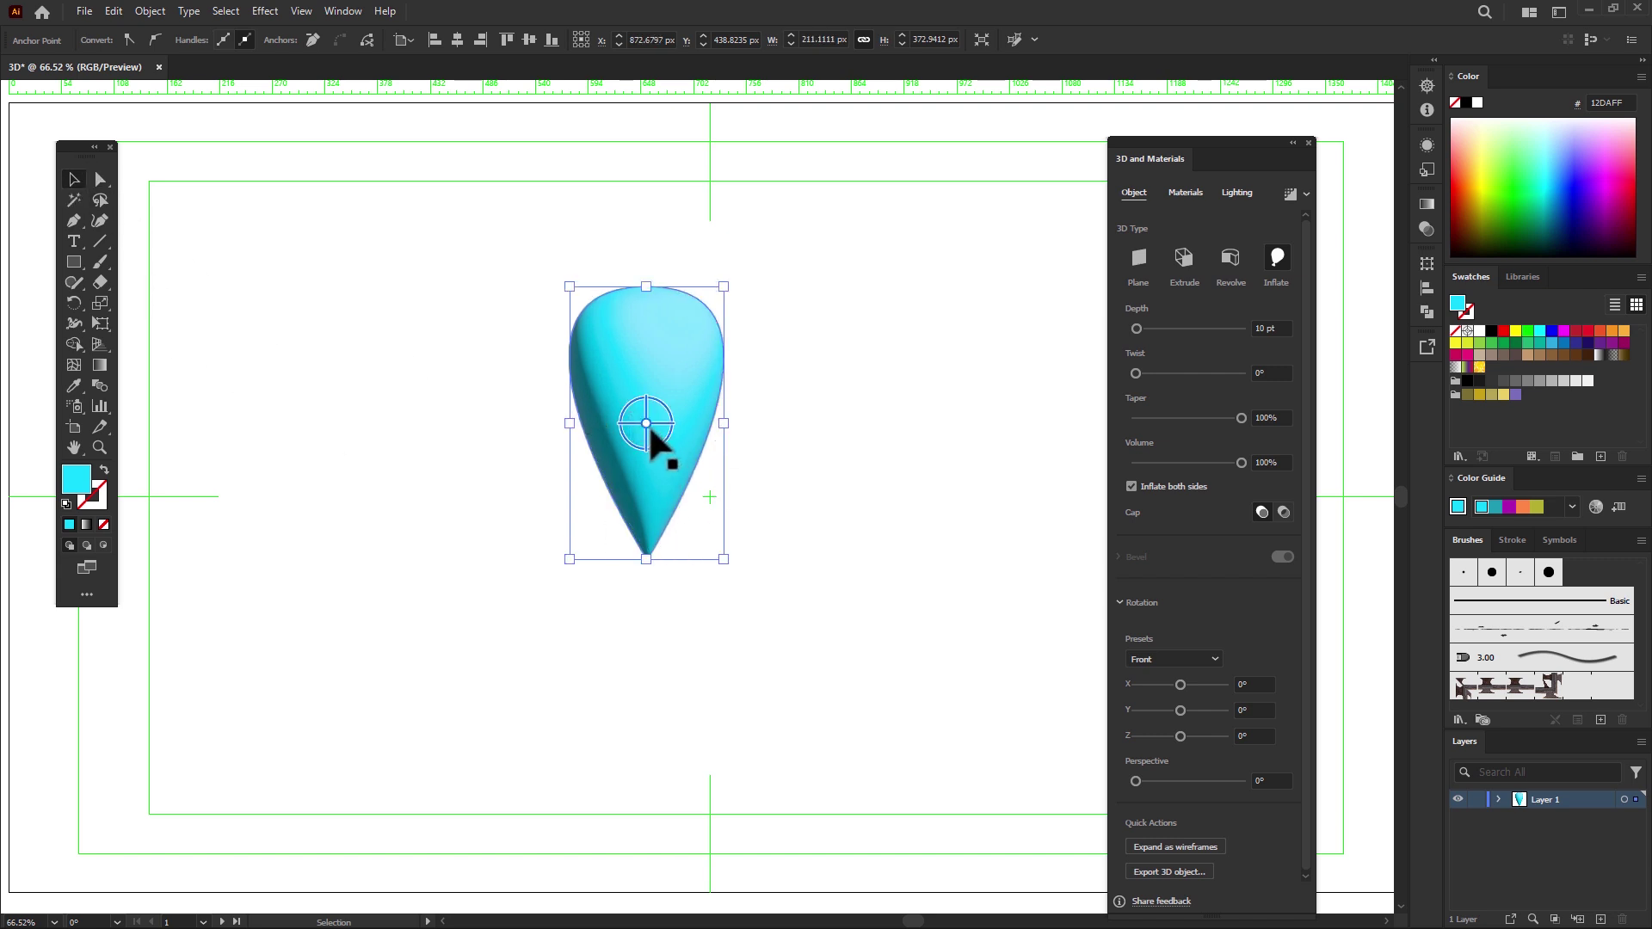
{"action": "mouse_move", "coordinate": [646, 428]}
{"action": "left_mouse_down"}
{"action": "mouse_move", "coordinate": [699, 439]}
{"action": "mouse_move", "coordinate": [652, 473]}
{"action": "mouse_move", "coordinate": [627, 457]}
{"action": "mouse_move", "coordinate": [656, 447]}
{"action": "left_mouse_up"}
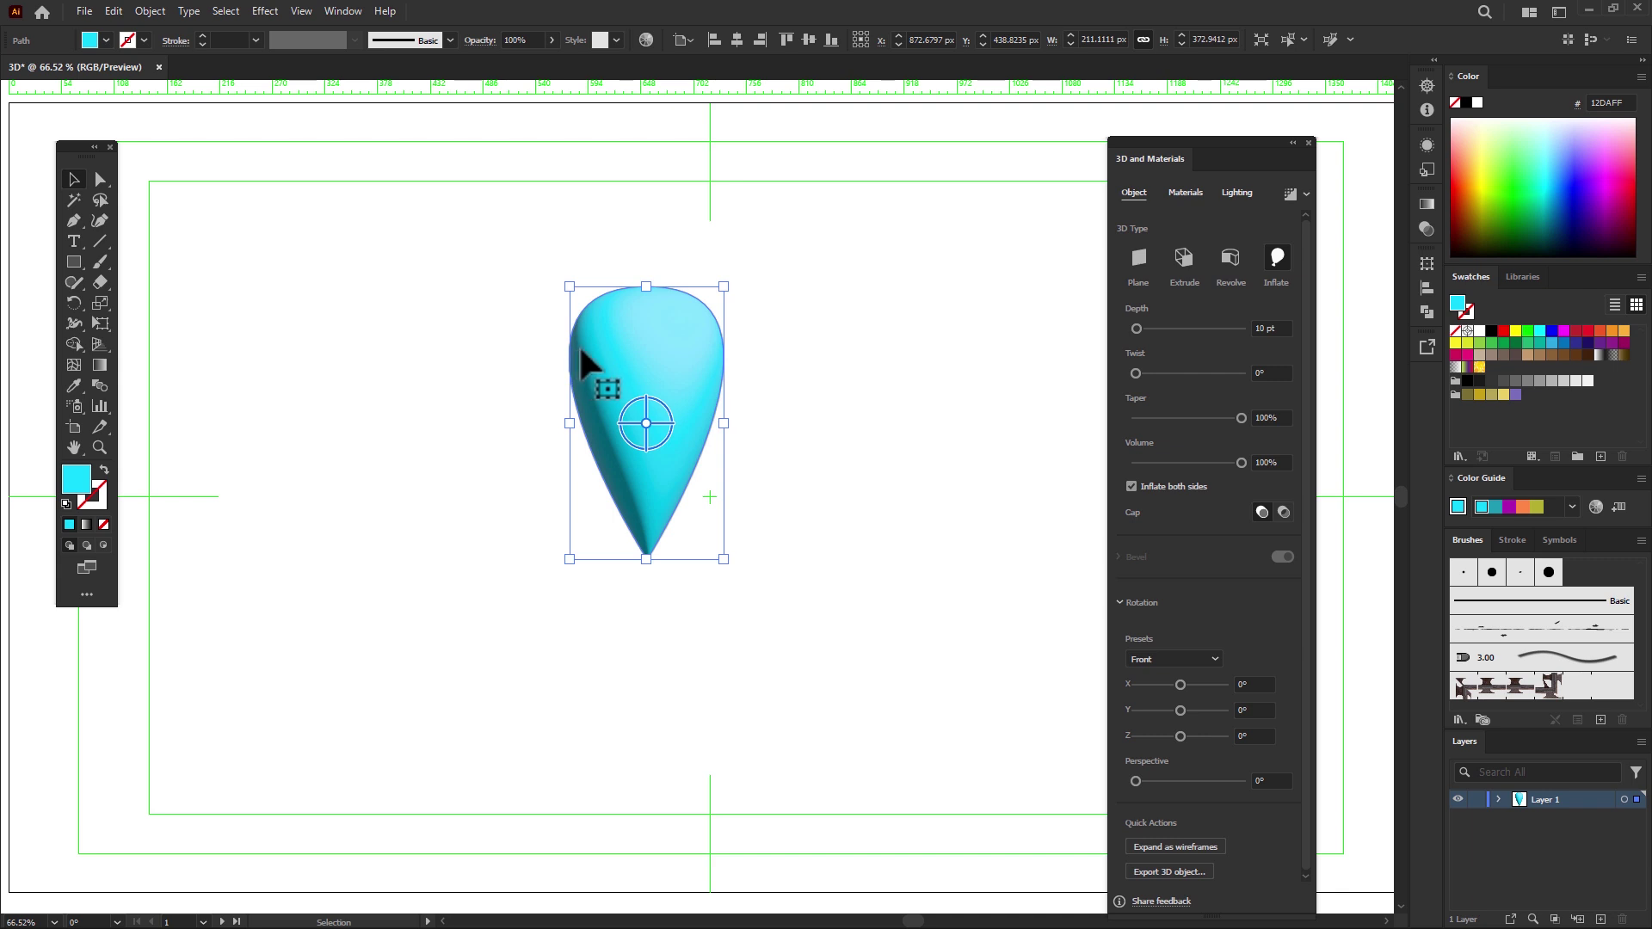
Step: Collect the balloon for export as a single asset
{"action": "left_click", "coordinate": [151, 11]}
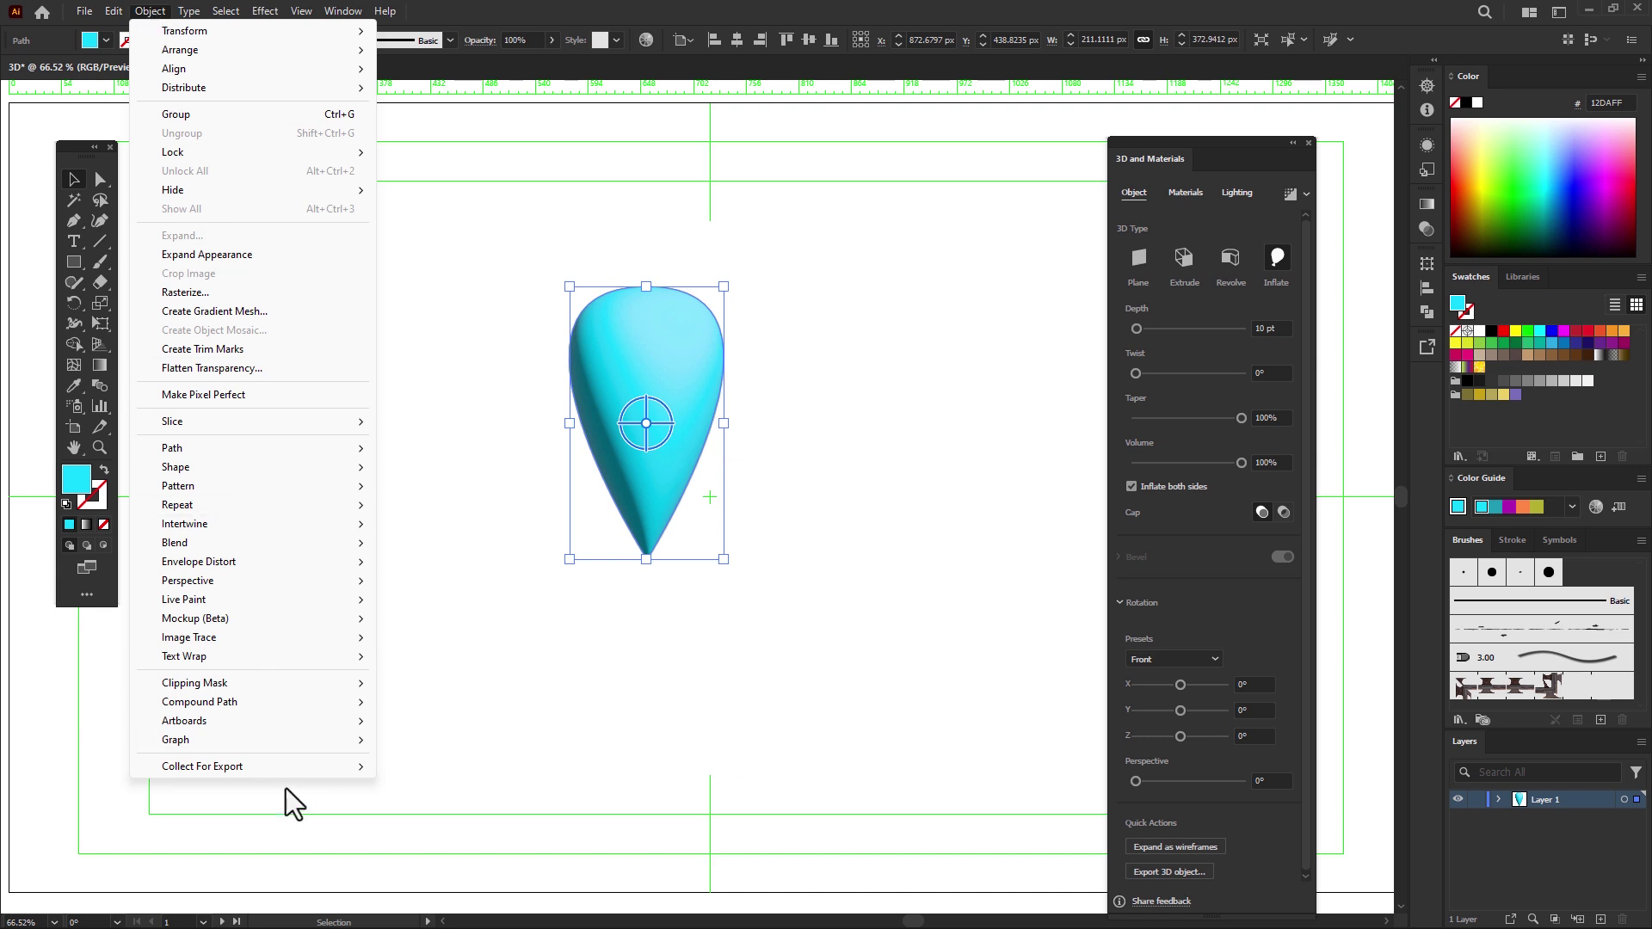
{"action": "mouse_move", "coordinate": [293, 766]}
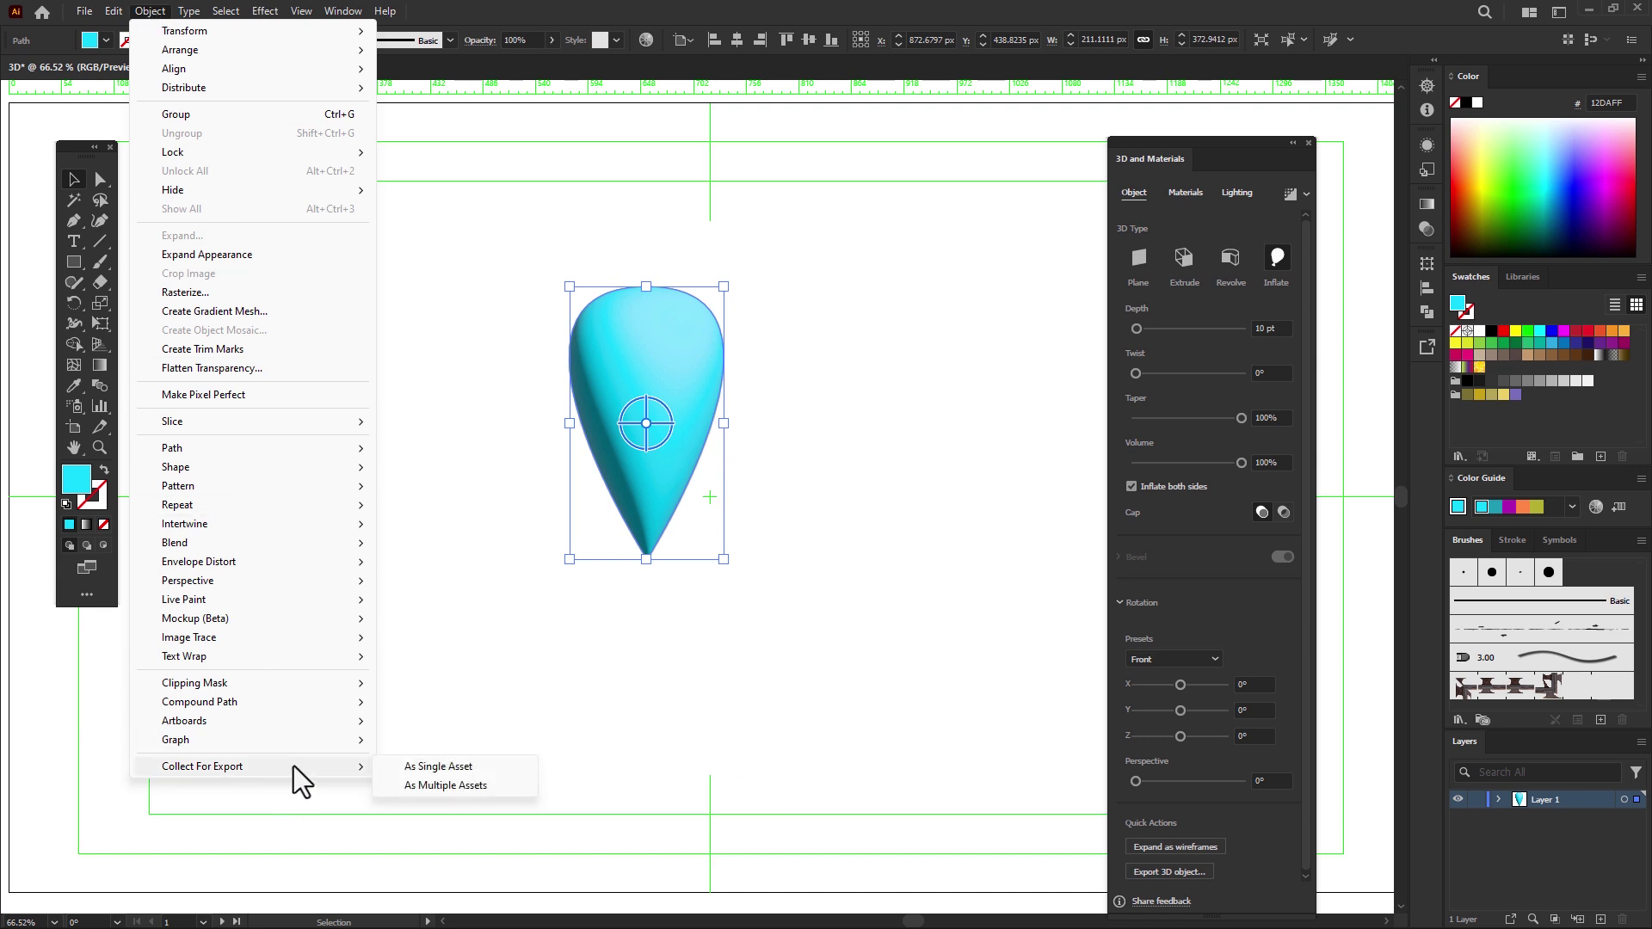
{"action": "left_click", "coordinate": [470, 767]}
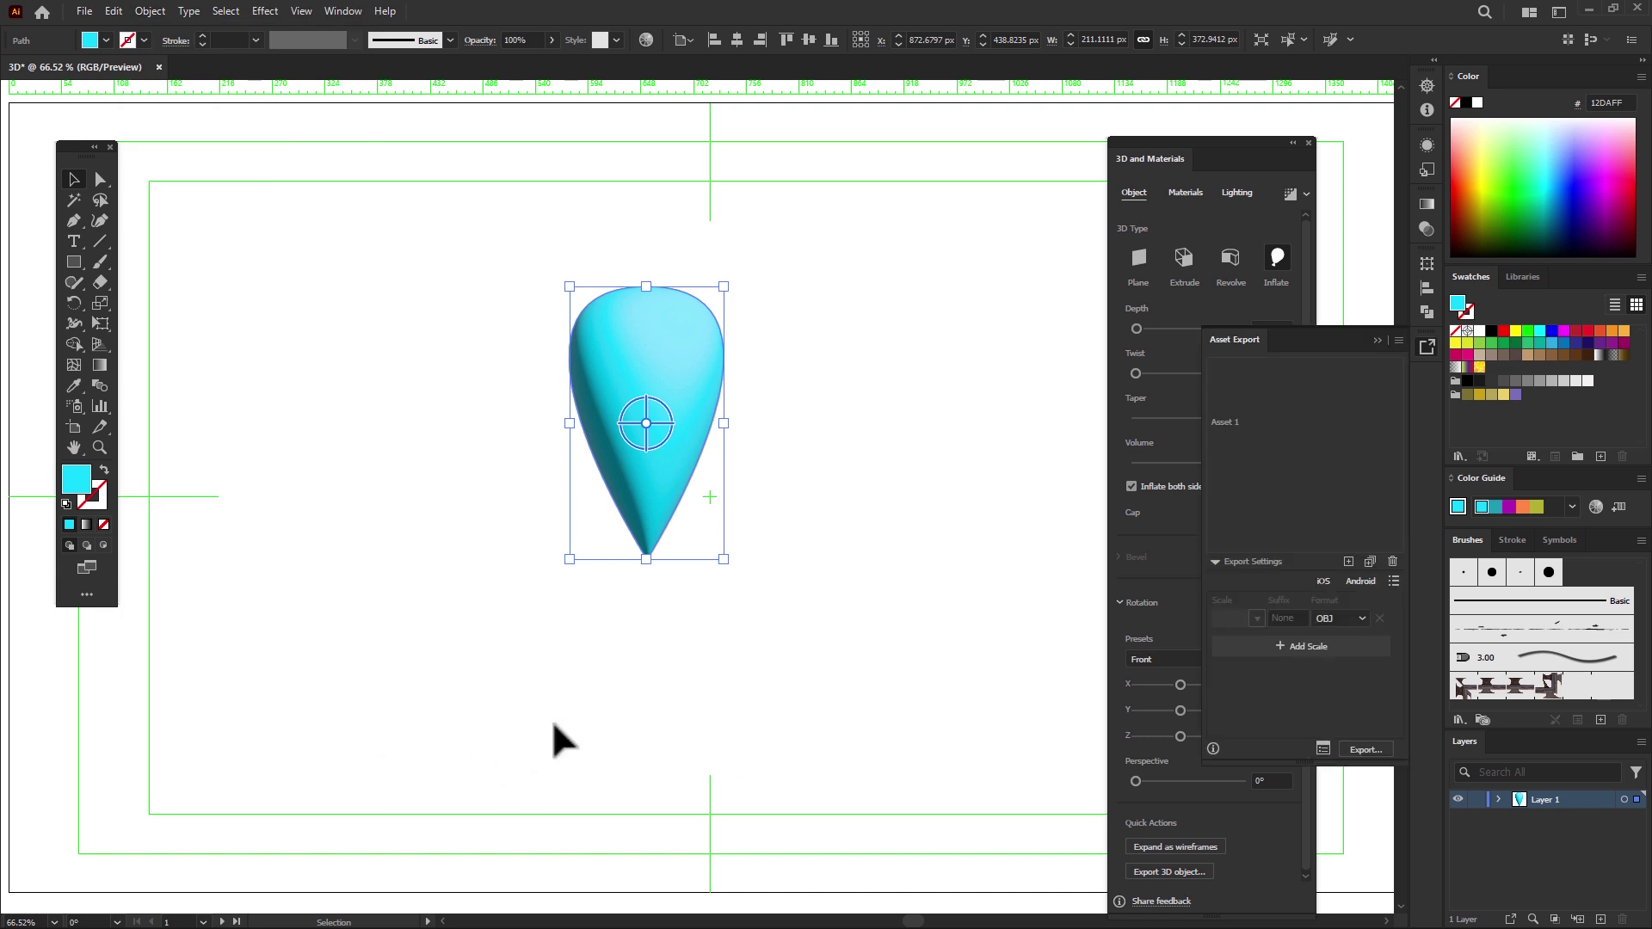
Step: Export Asset 1 in OBJ format to the Desktop
{"action": "left_click", "coordinate": [1368, 618]}
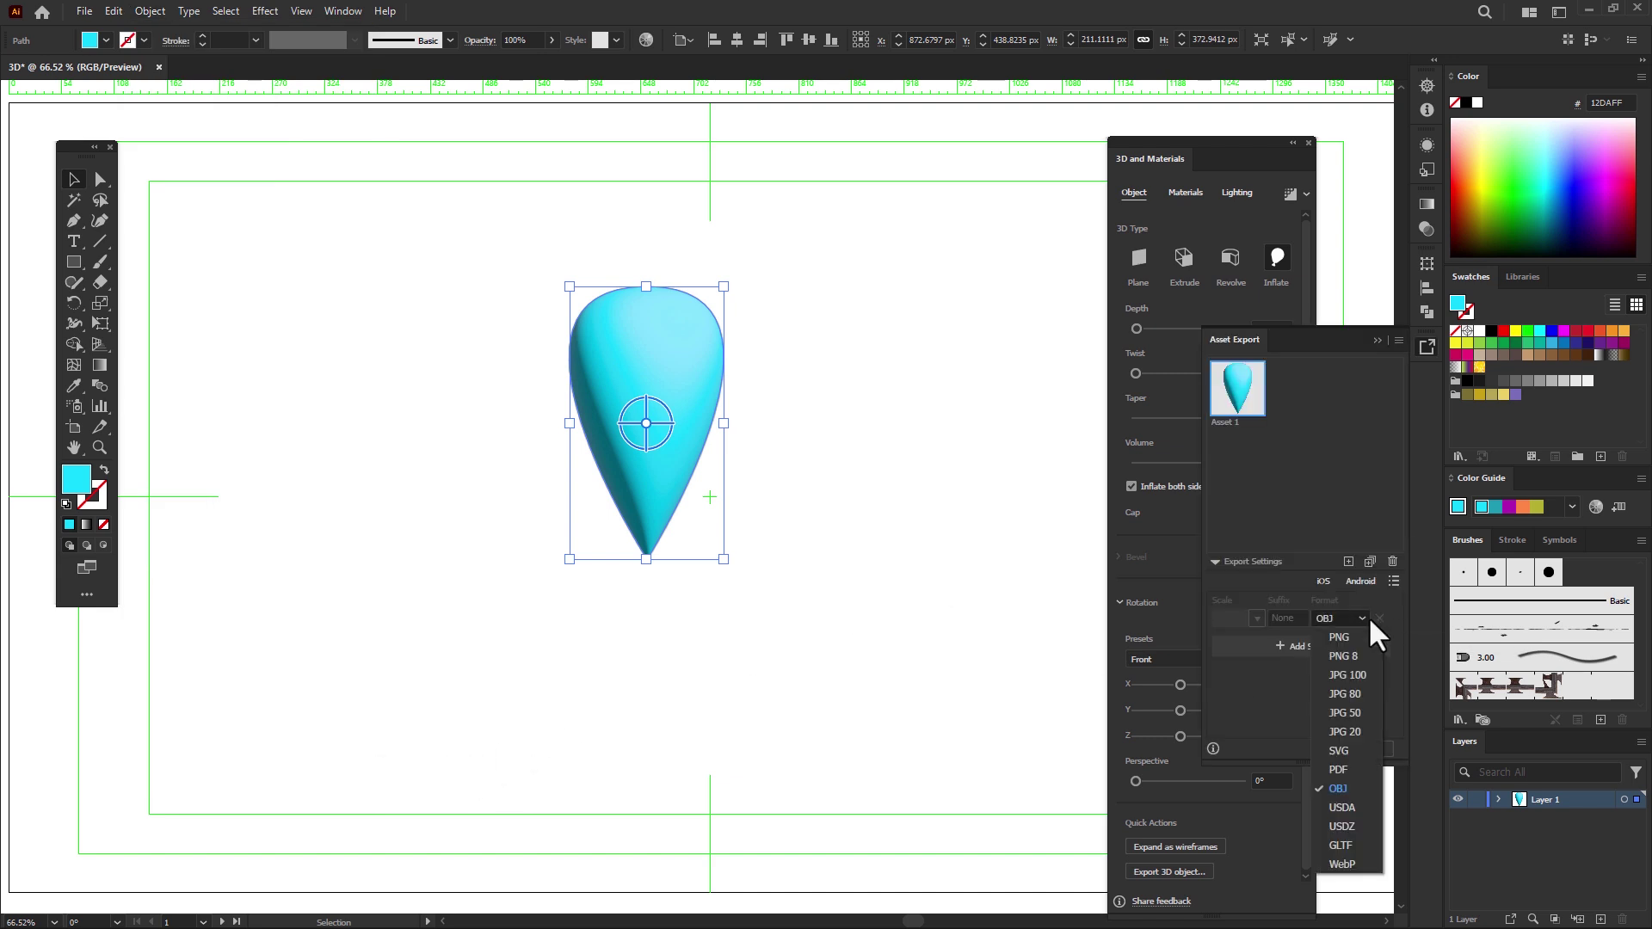
{"action": "left_click", "coordinate": [1346, 786]}
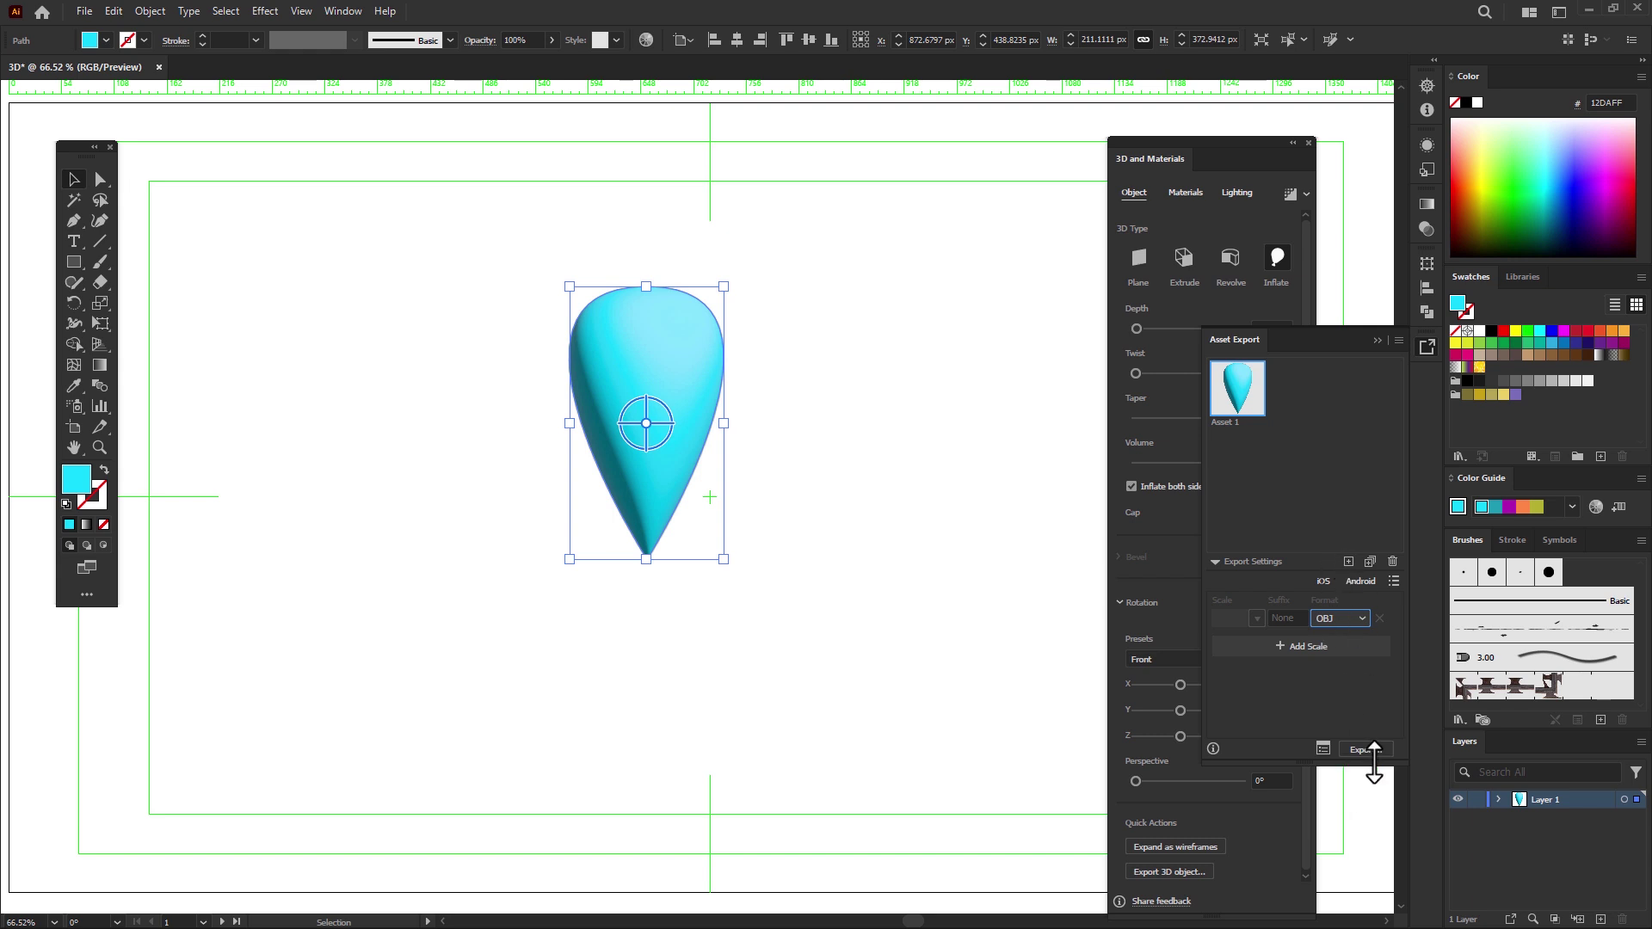
{"action": "left_click", "coordinate": [1366, 751]}
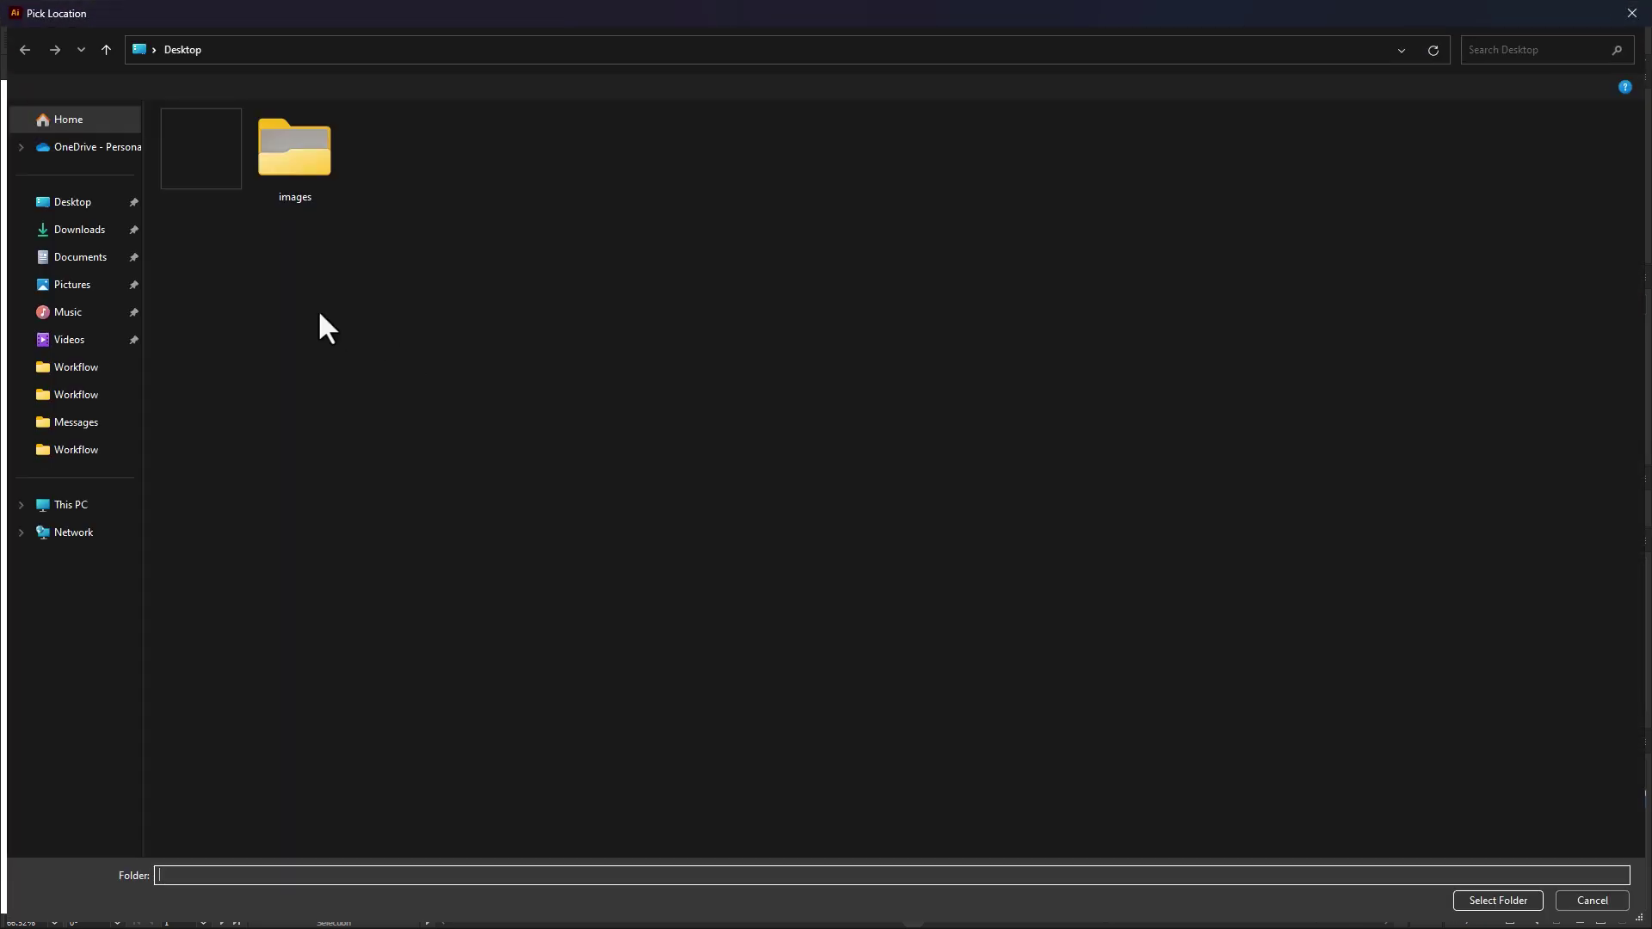
{"action": "left_click", "coordinate": [86, 205]}
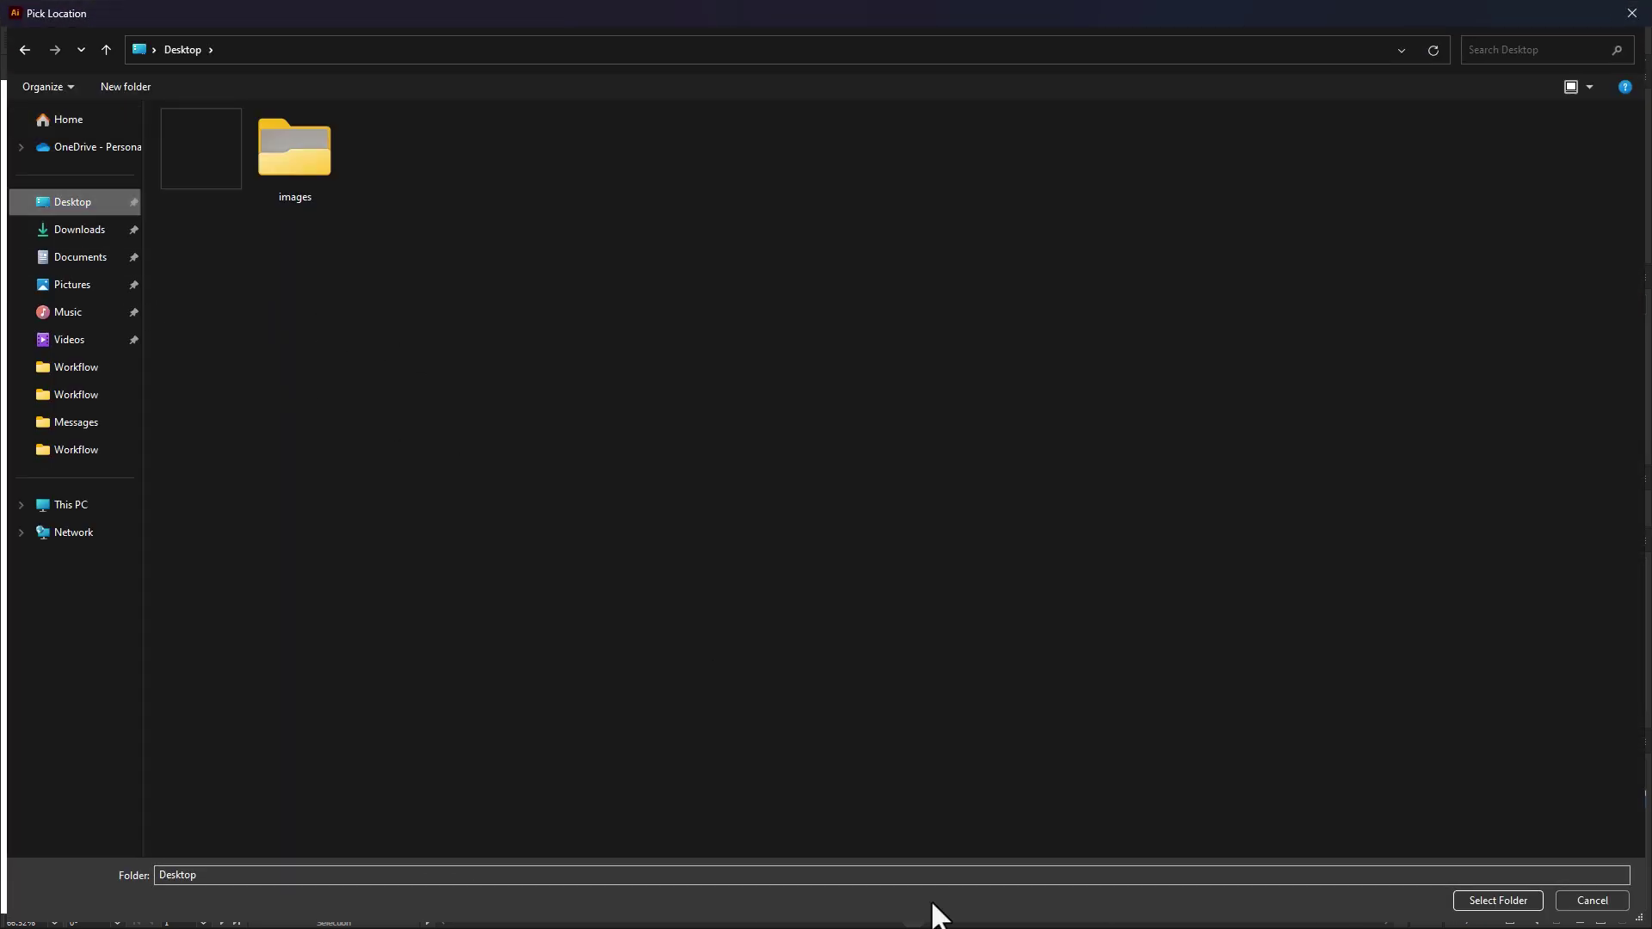
{"action": "left_click", "coordinate": [1519, 901]}
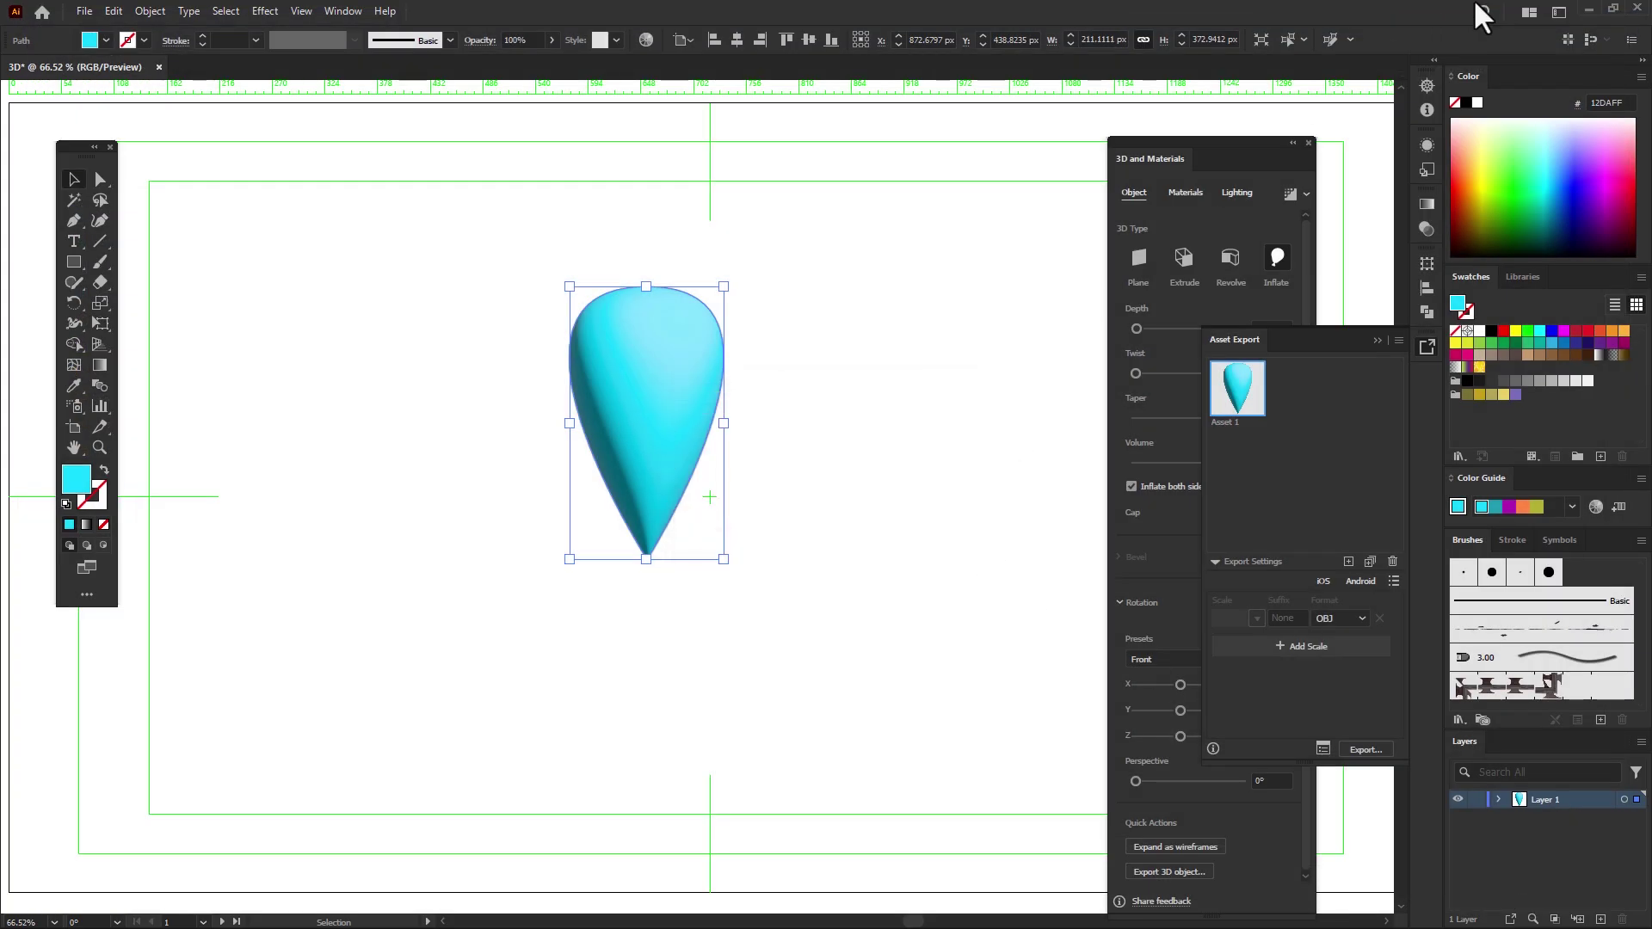
Step: Switch to After Effects and create a new solid layer named E3D
{"action": "key", "text": "super"}
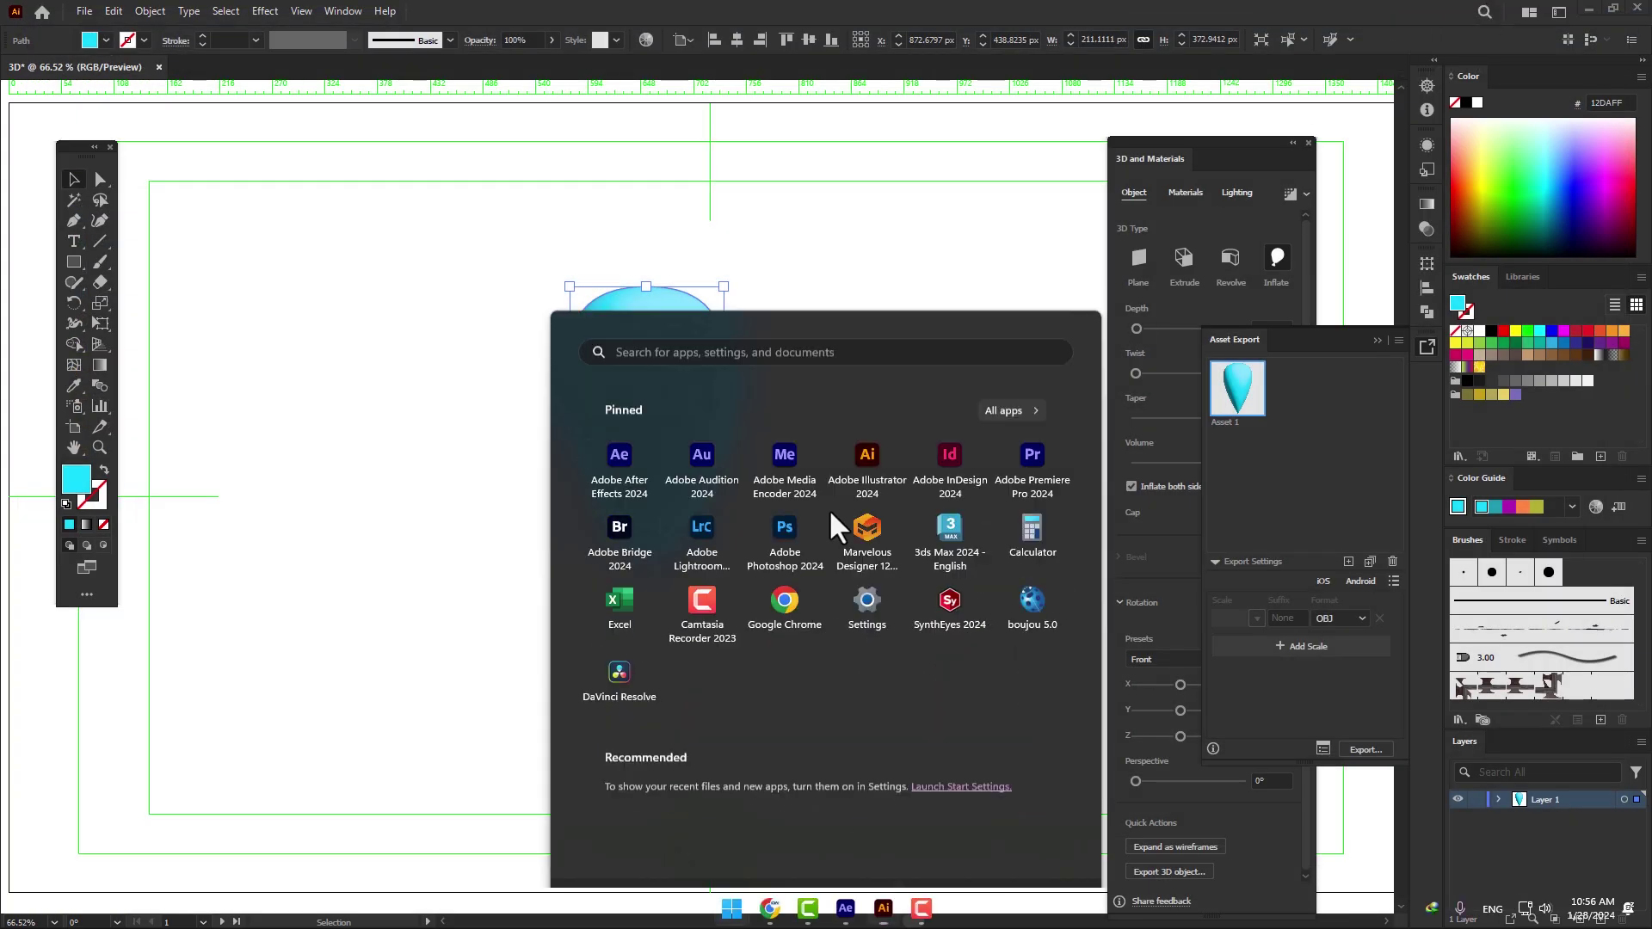
{"action": "left_click", "coordinate": [850, 919]}
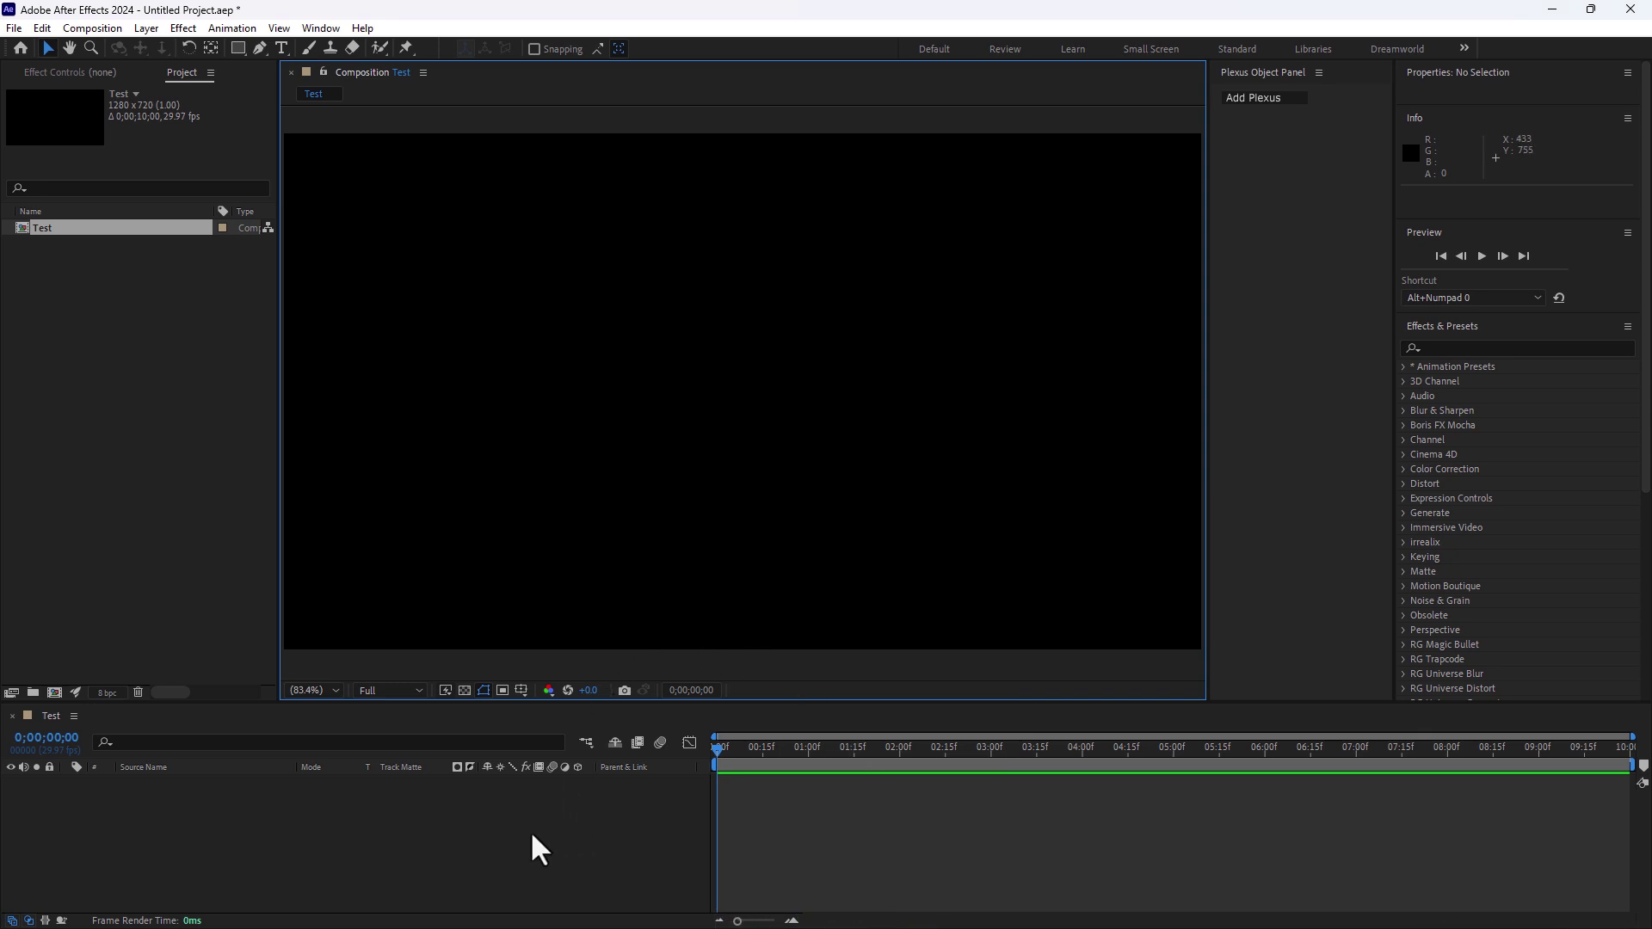
{"action": "right_click", "coordinate": [540, 850]}
{"action": "left_click", "coordinate": [586, 603]}
{"action": "right_click", "coordinate": [589, 602]}
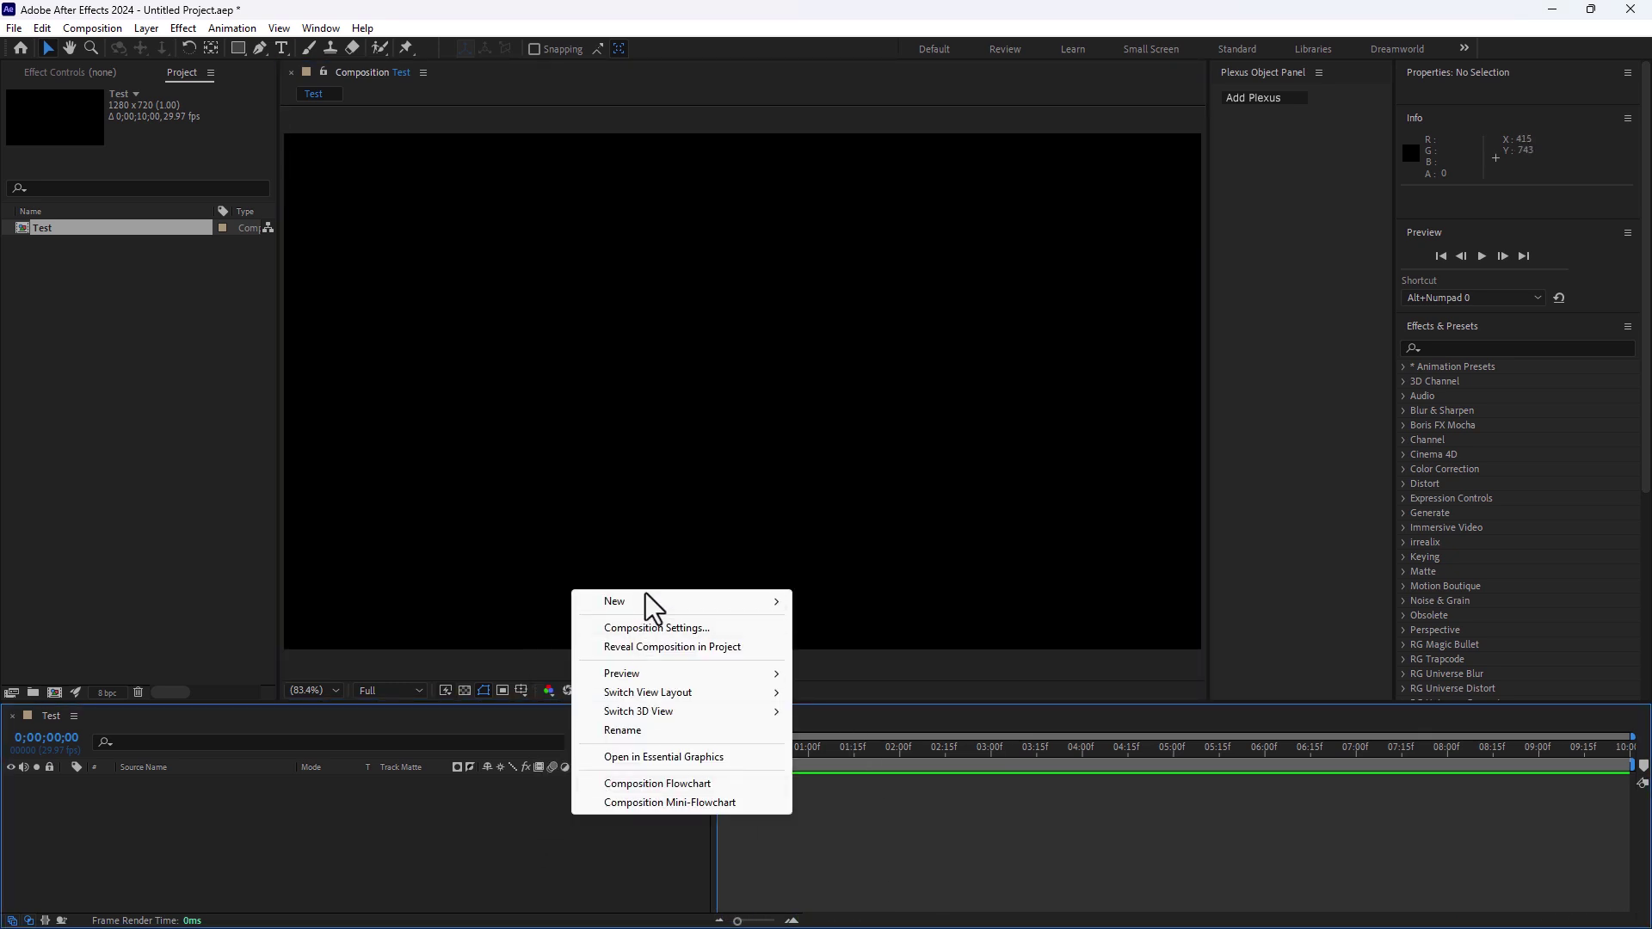
{"action": "mouse_move", "coordinate": [654, 604]}
{"action": "left_click", "coordinate": [828, 638]}
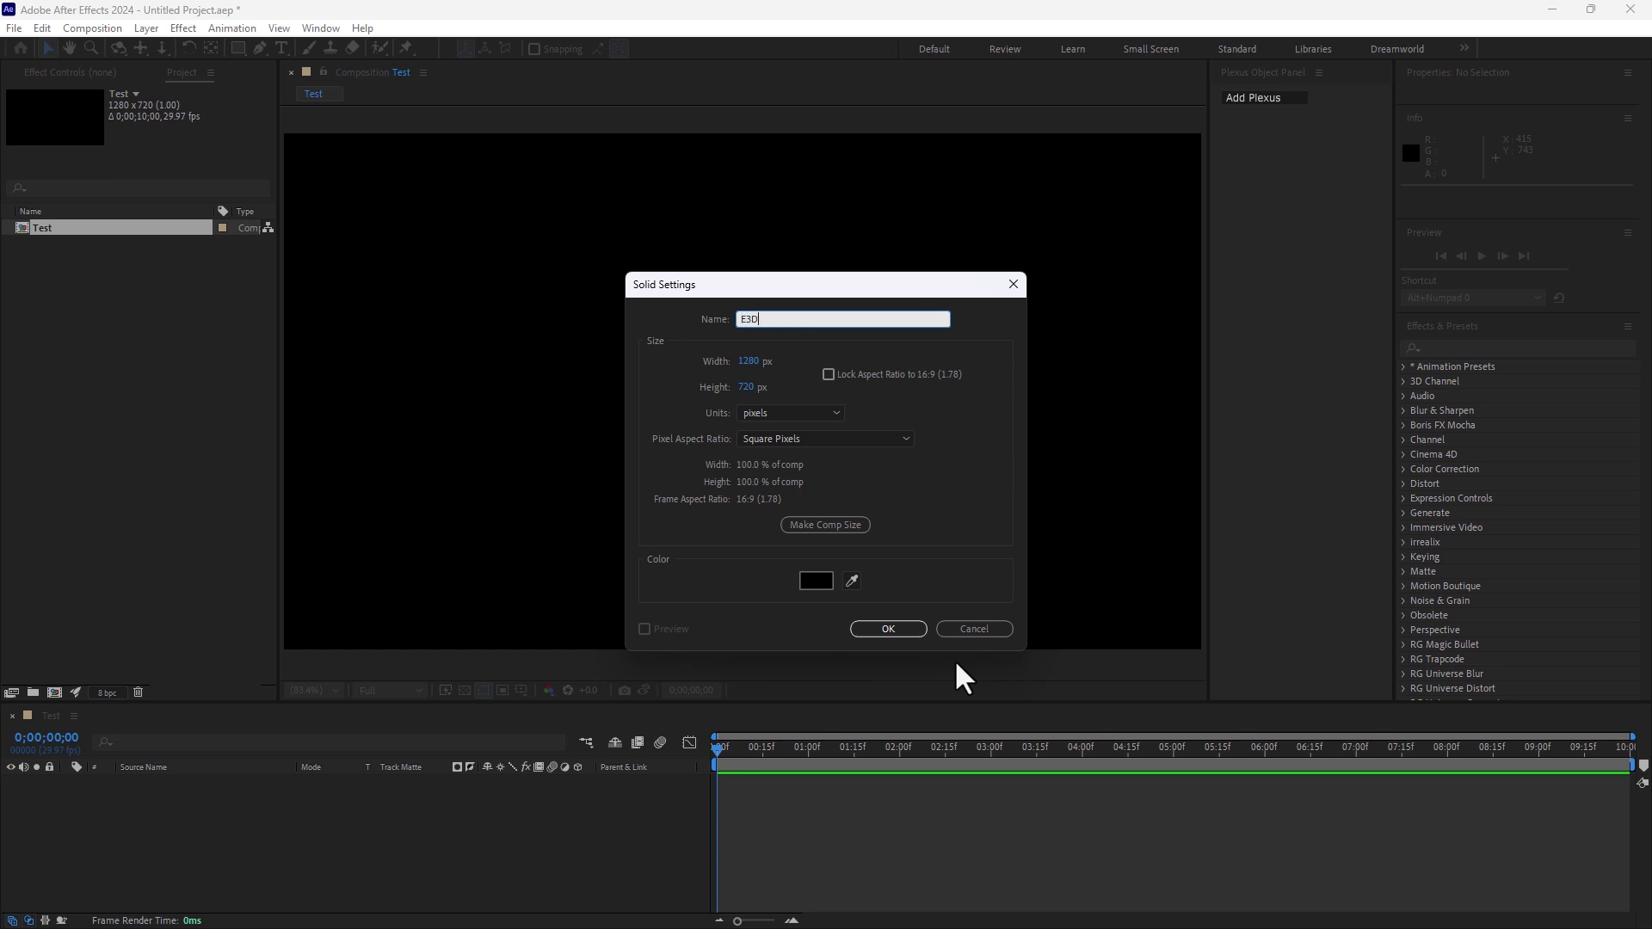
{"action": "type", "text": "E3D"}
{"action": "key", "text": "Return"}
Step: Apply the Video Copilot Element effect to the E3D solid
{"action": "left_click", "coordinate": [184, 28]}
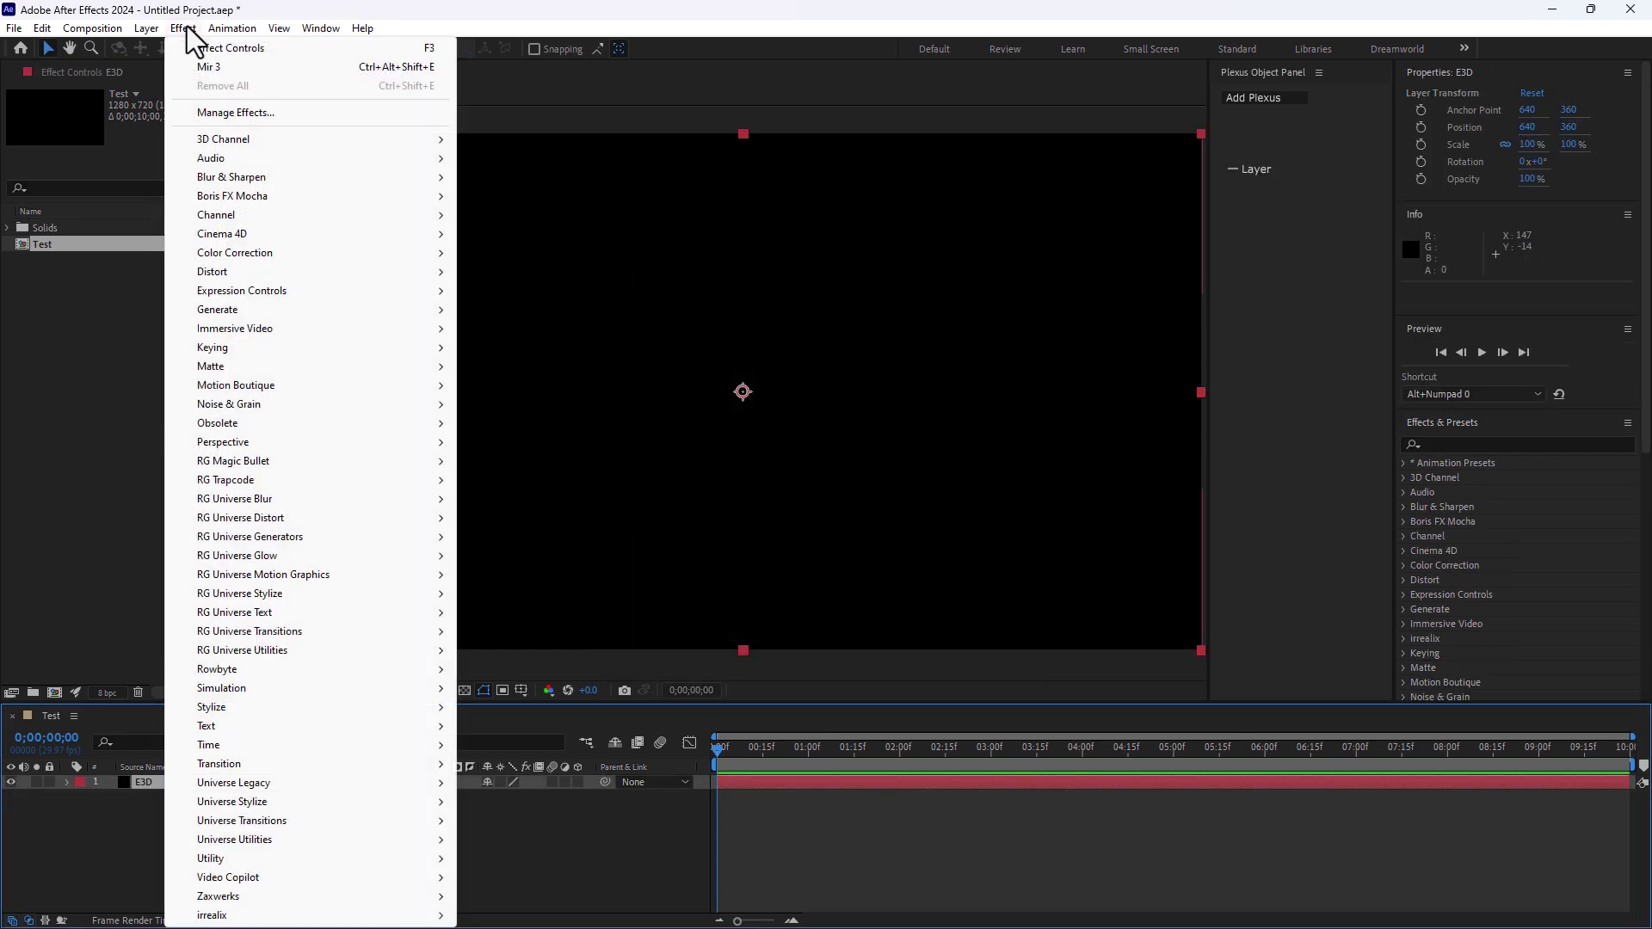
{"action": "mouse_move", "coordinate": [337, 877]}
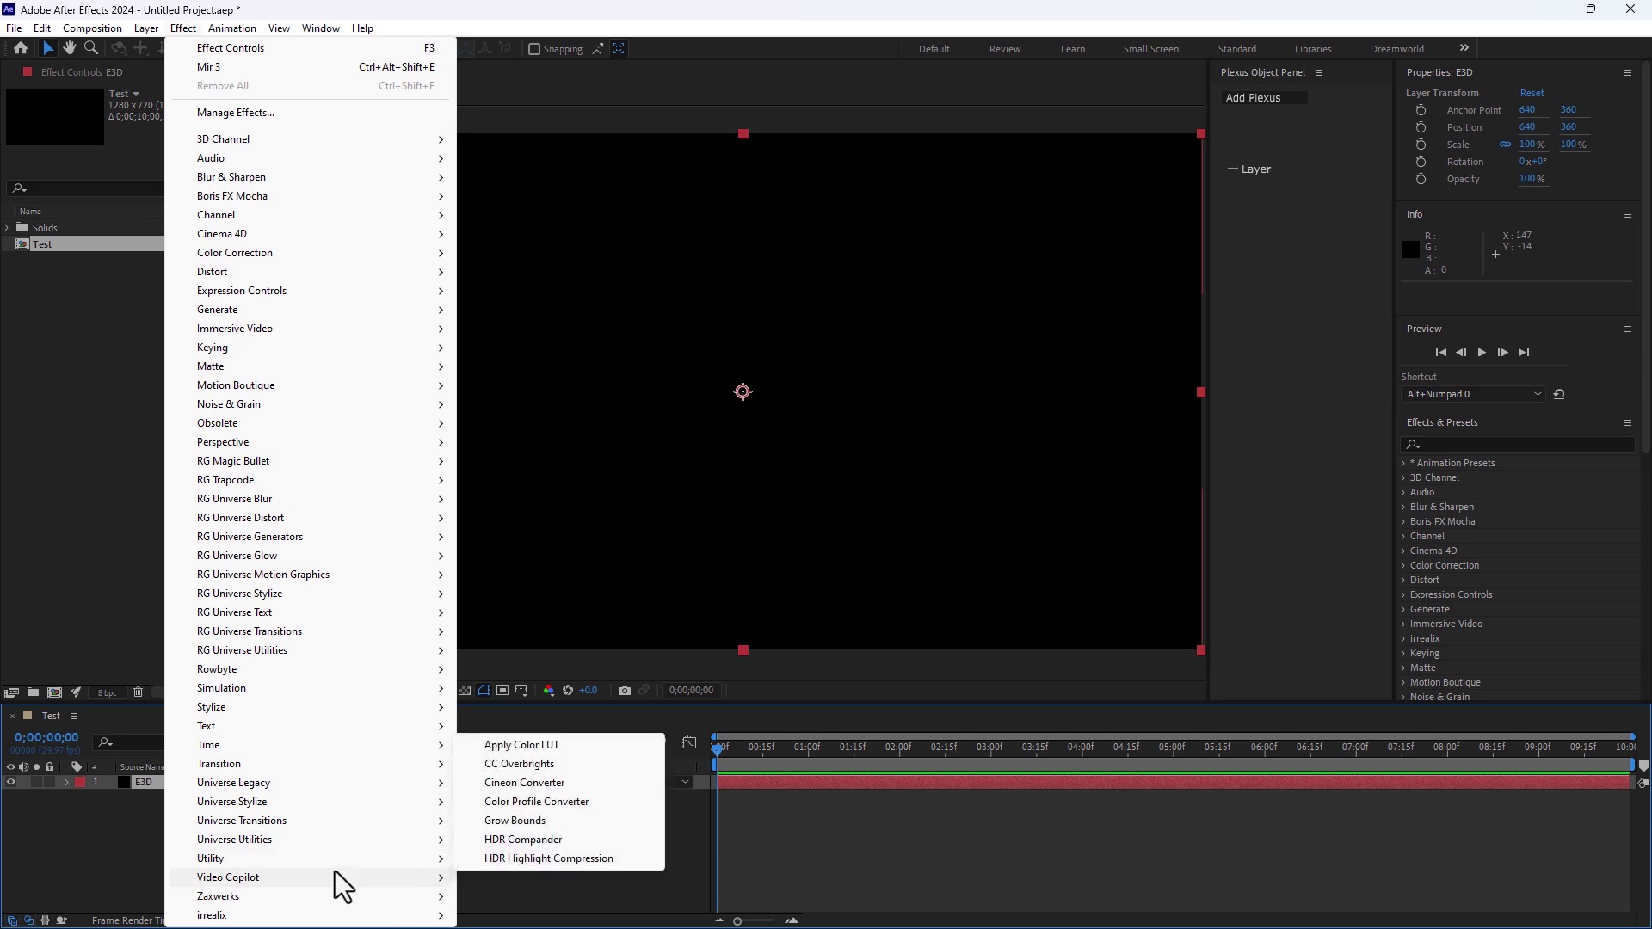
{"action": "left_click", "coordinate": [547, 835]}
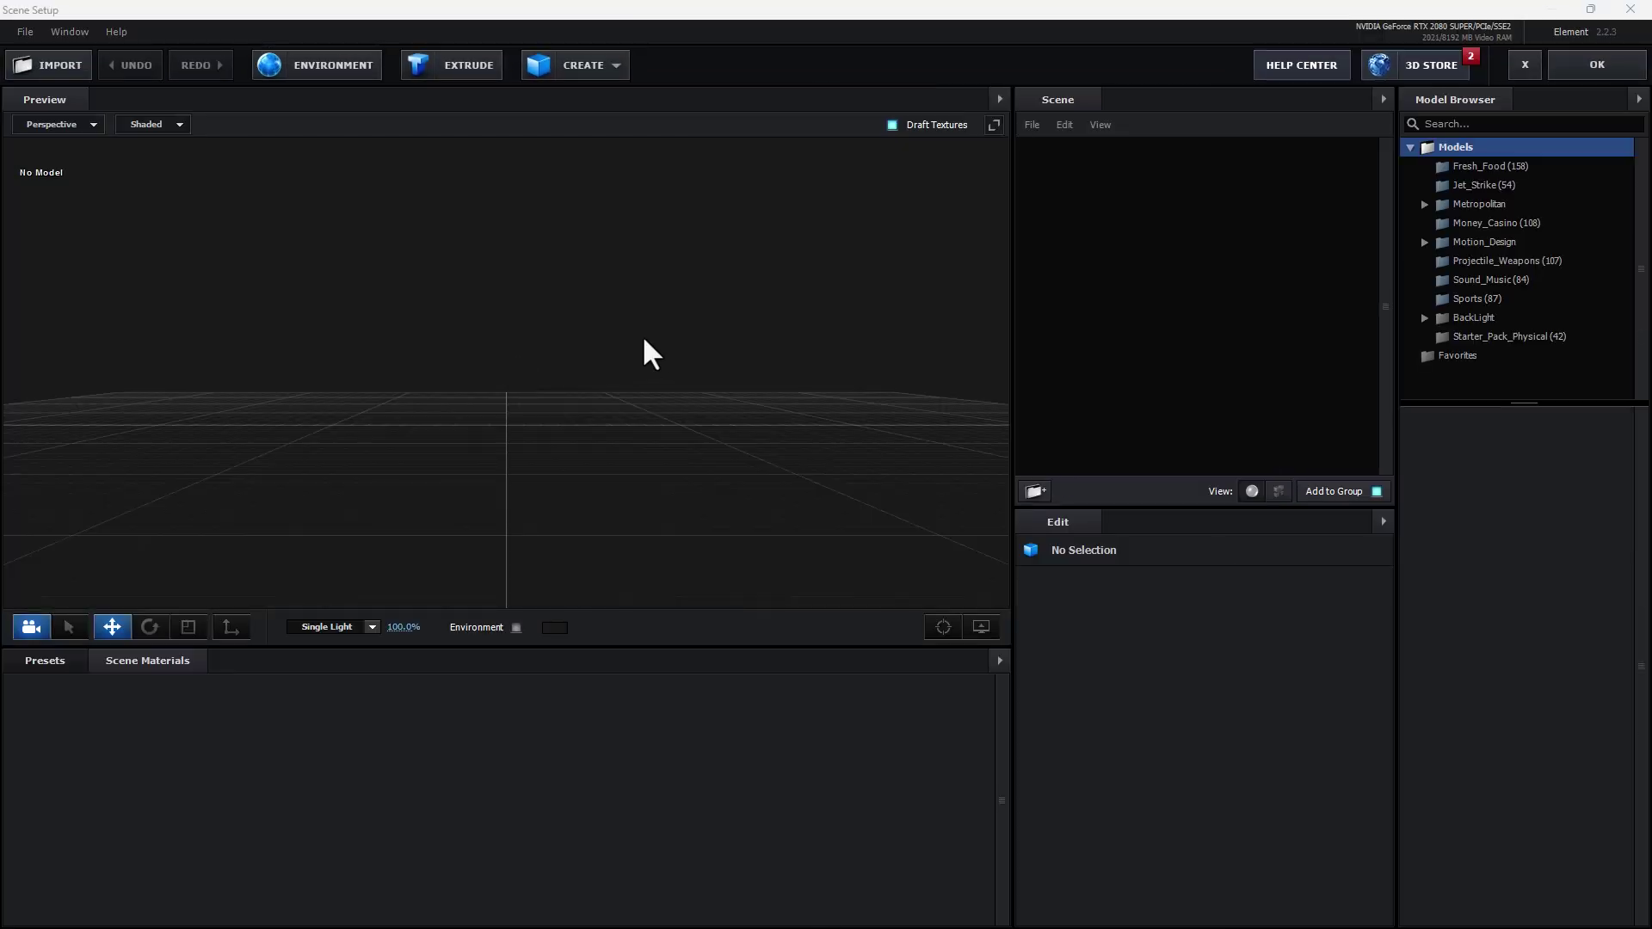
Step: Import Desktop/OBJ/Asset 1.obj into Element 3D, accepting the import preferences
{"action": "left_click", "coordinate": [37, 70]}
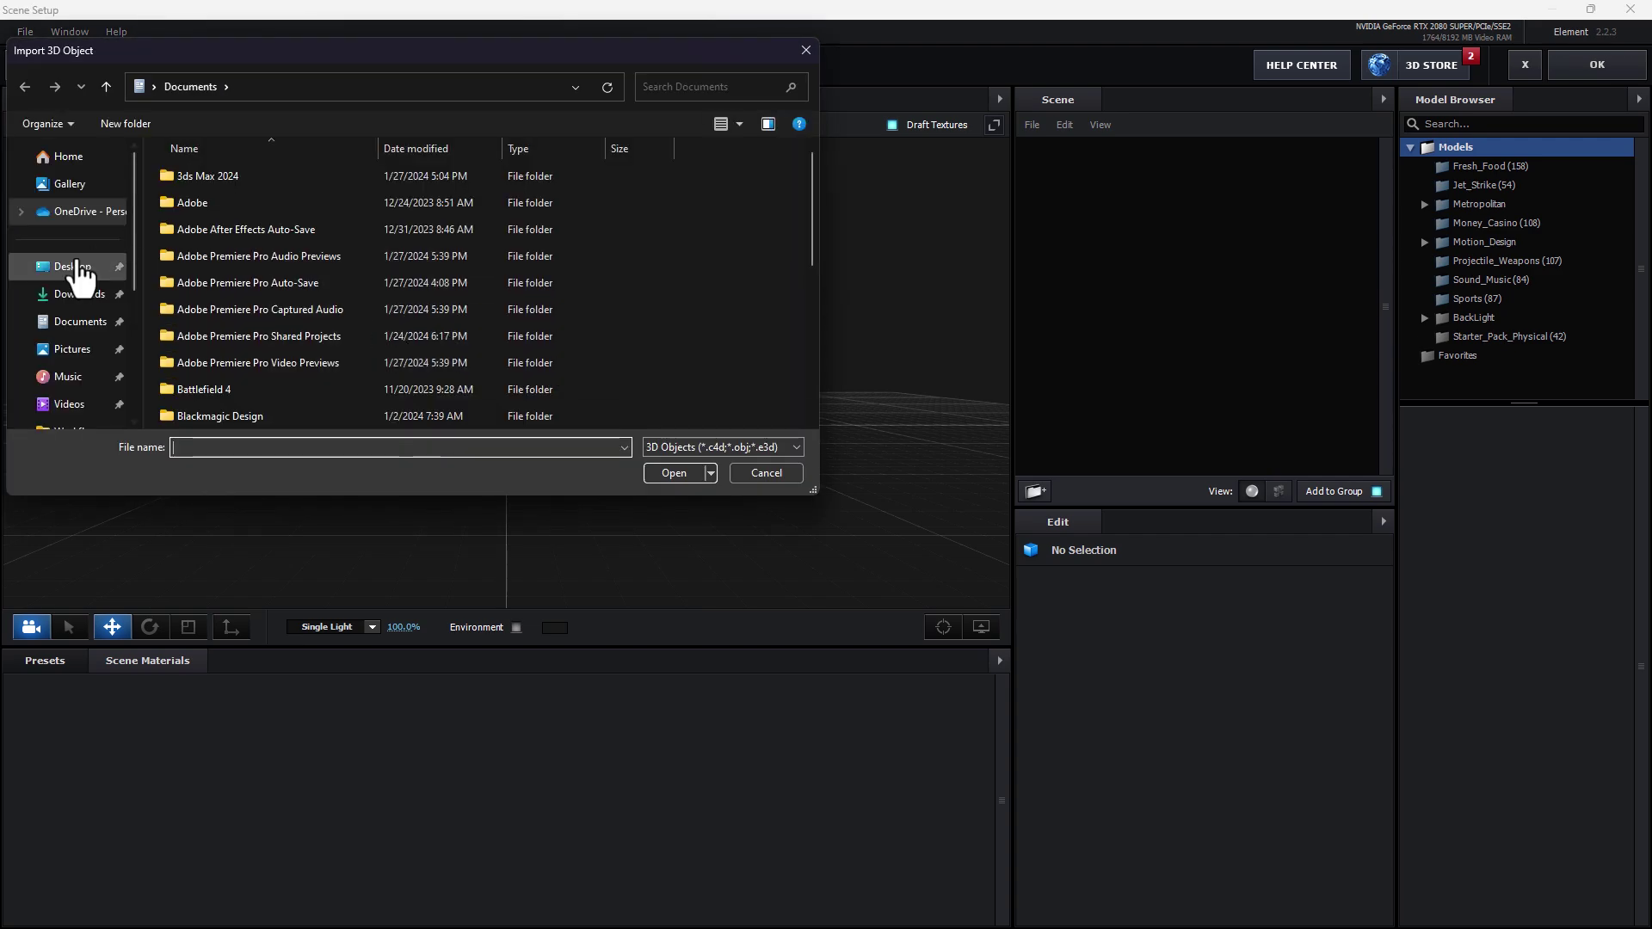
{"action": "left_click", "coordinate": [74, 268]}
{"action": "double_click", "coordinate": [389, 192]}
{"action": "left_click", "coordinate": [205, 176]}
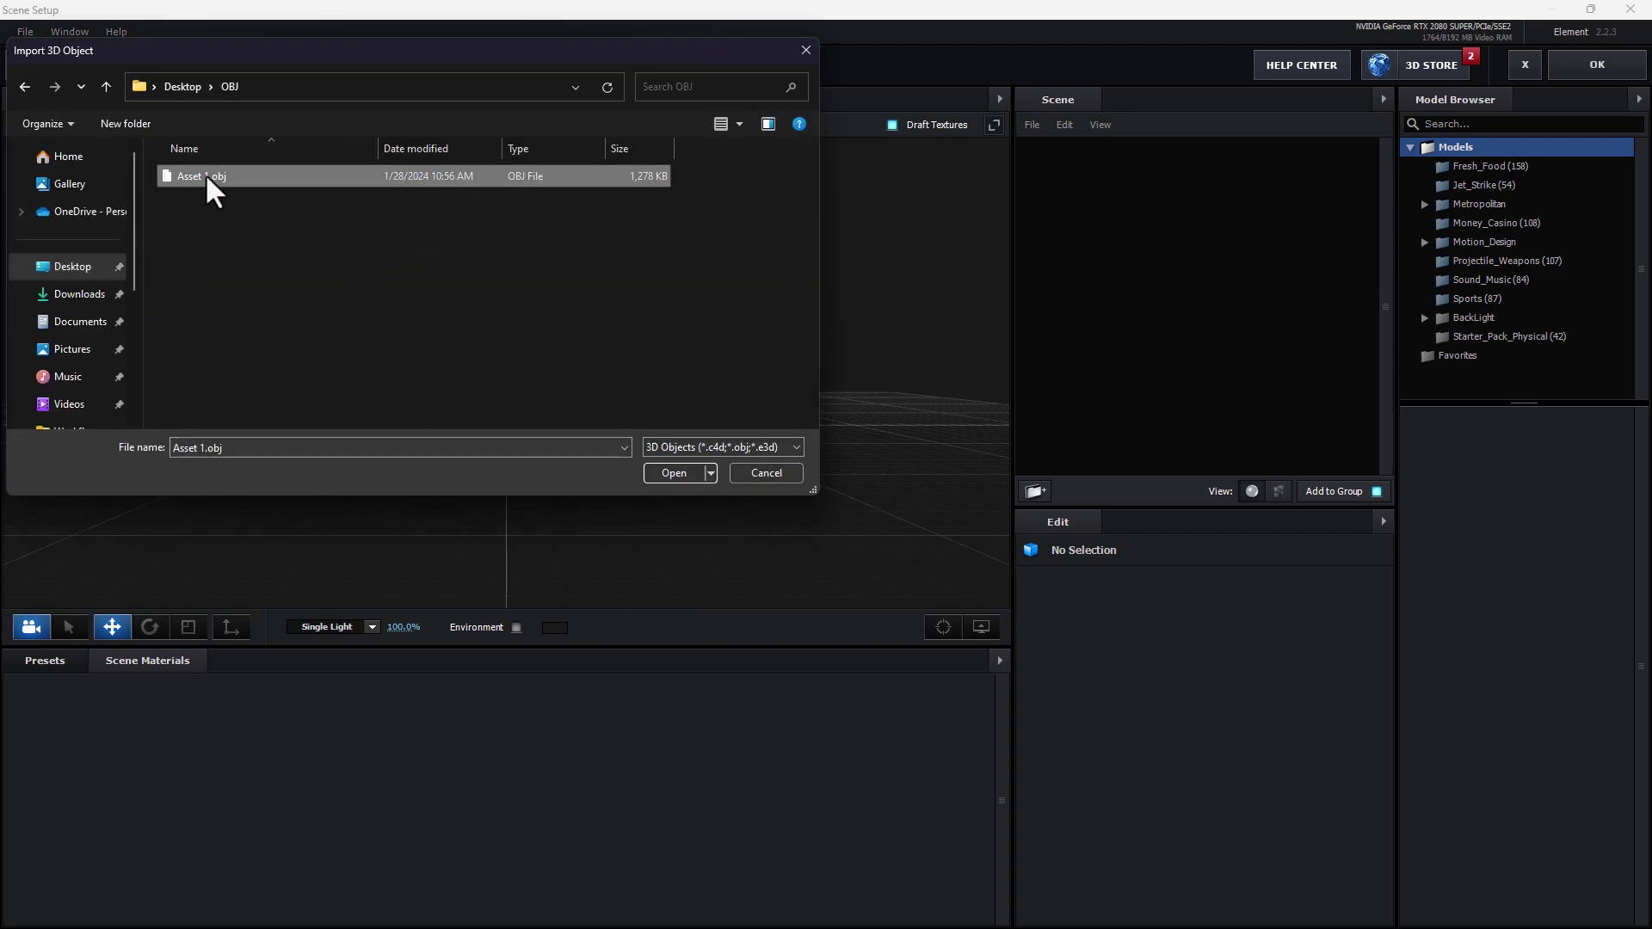
{"action": "left_click", "coordinate": [669, 473]}
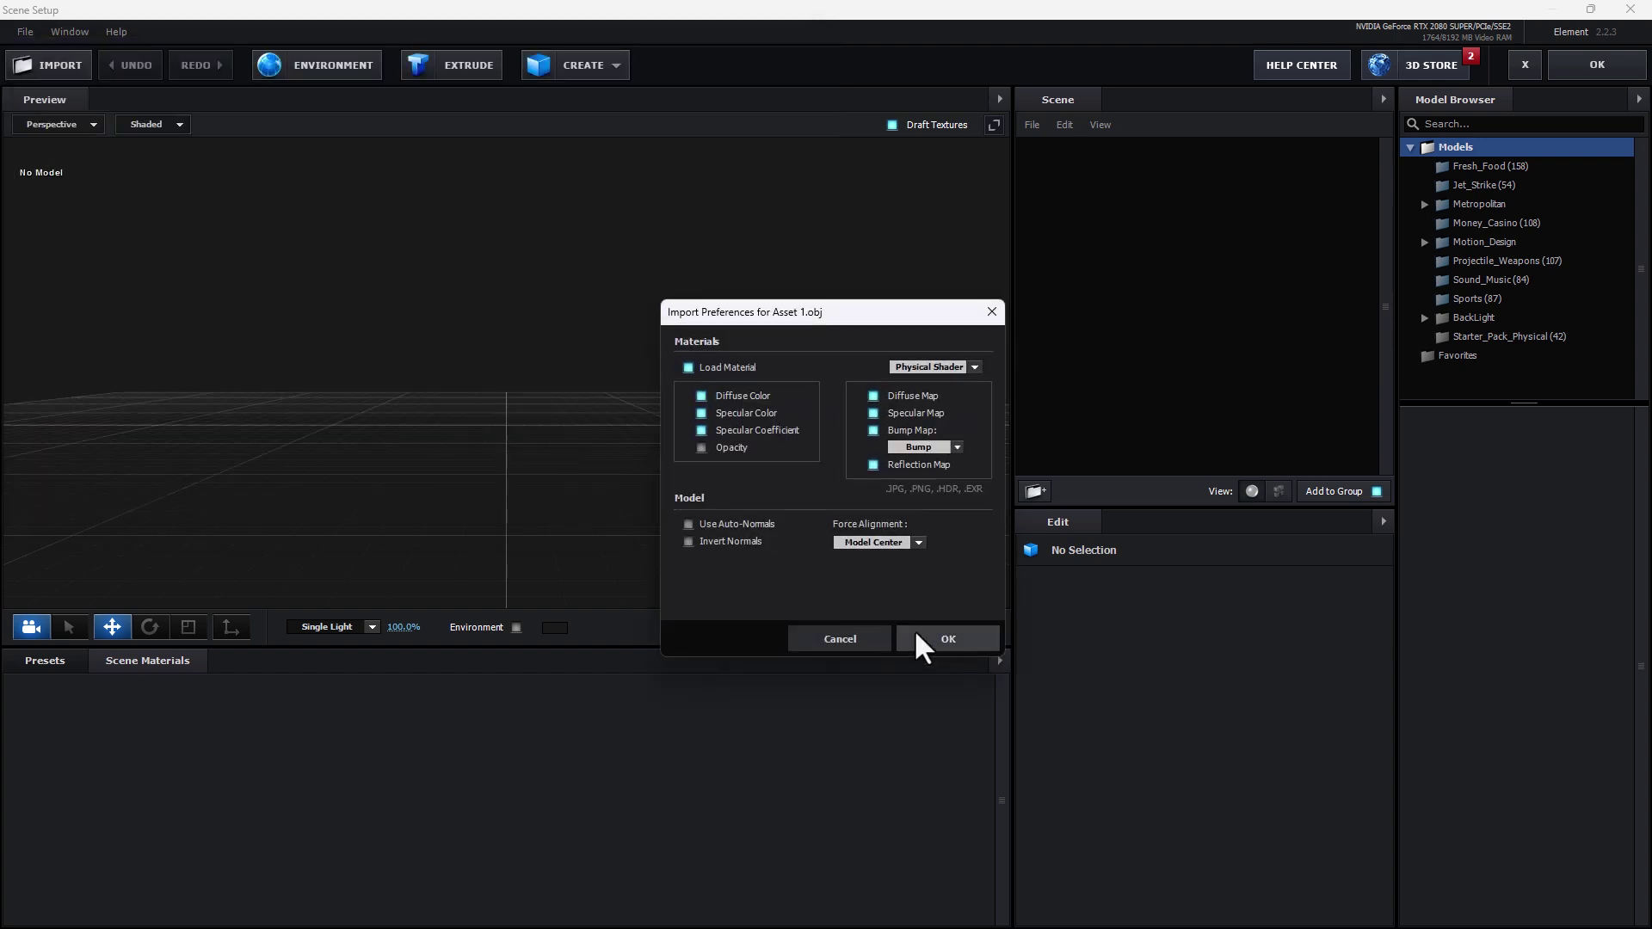
{"action": "left_click", "coordinate": [933, 633]}
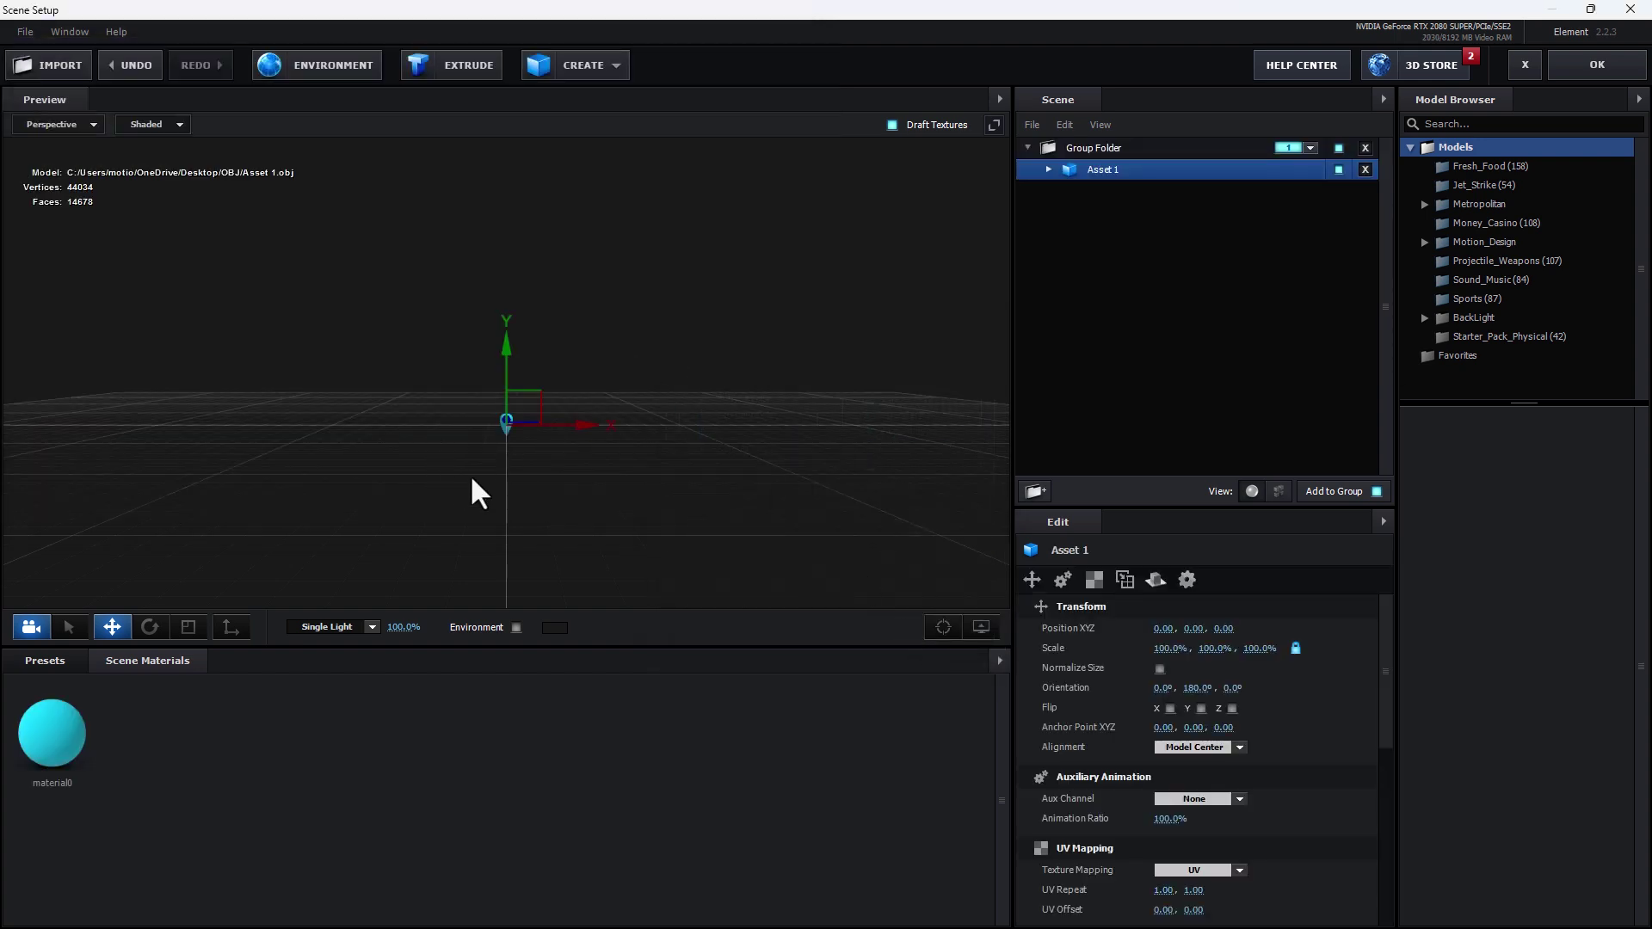
Step: Scale the balloon model up to about 1431.8%
{"action": "left_click_drag", "start_coordinate": [472, 480], "coordinate": [374, 566]}
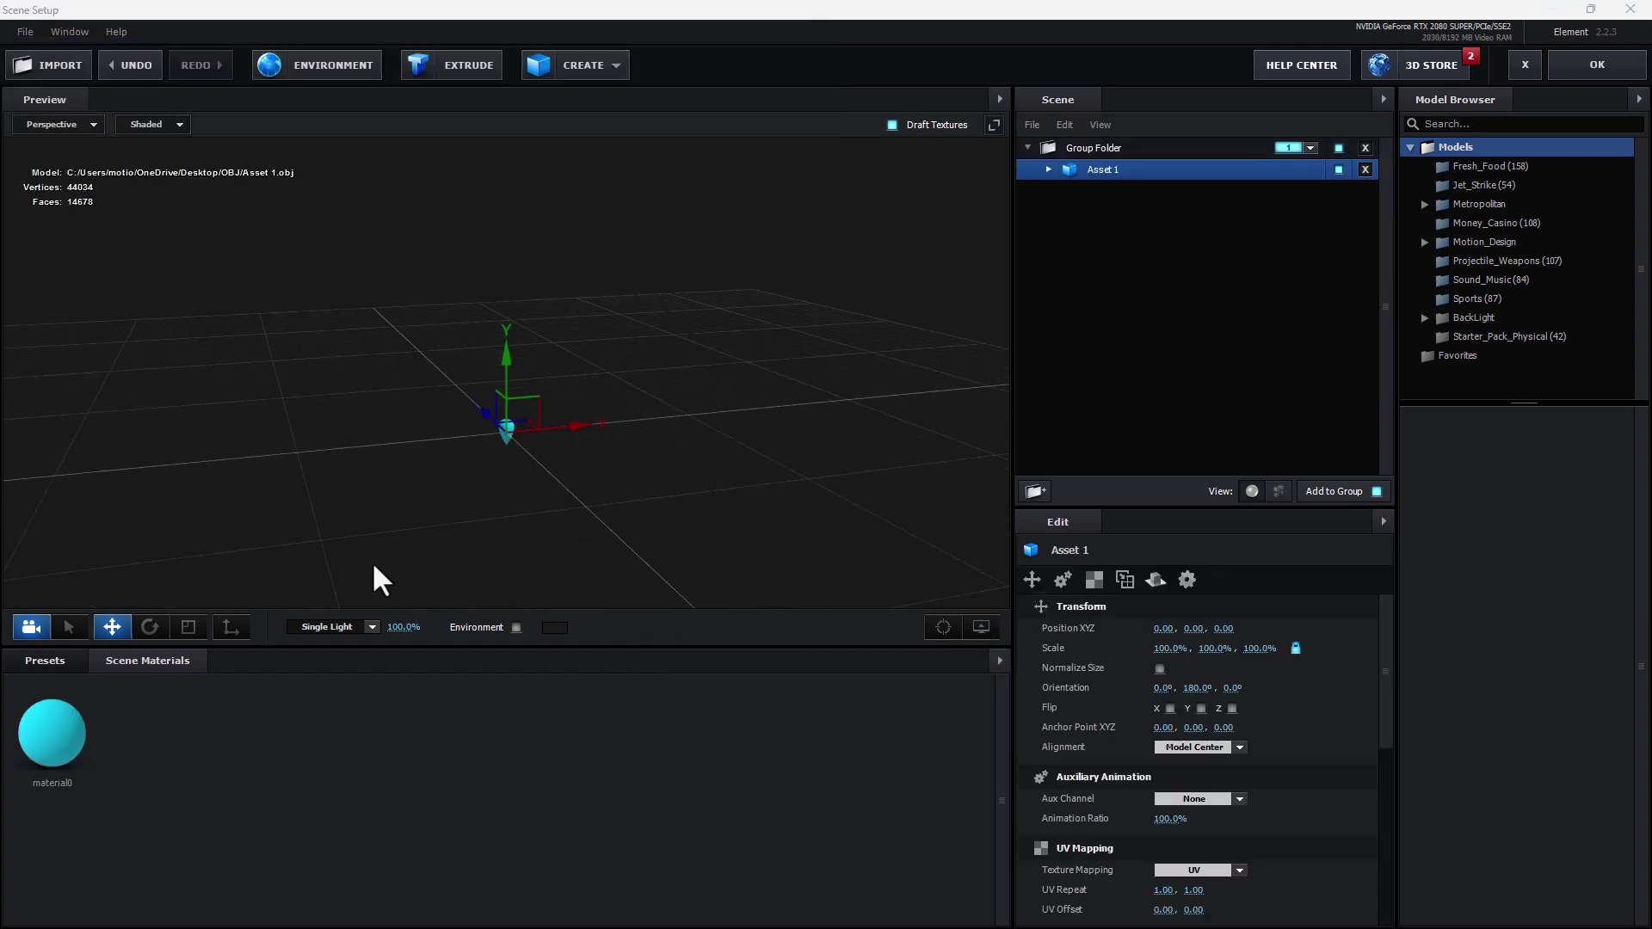
{"action": "left_click", "coordinate": [188, 629]}
{"action": "left_click_drag", "start_coordinate": [504, 430], "coordinate": [677, 298]}
{"action": "left_click_drag", "start_coordinate": [676, 298], "coordinate": [620, 439]}
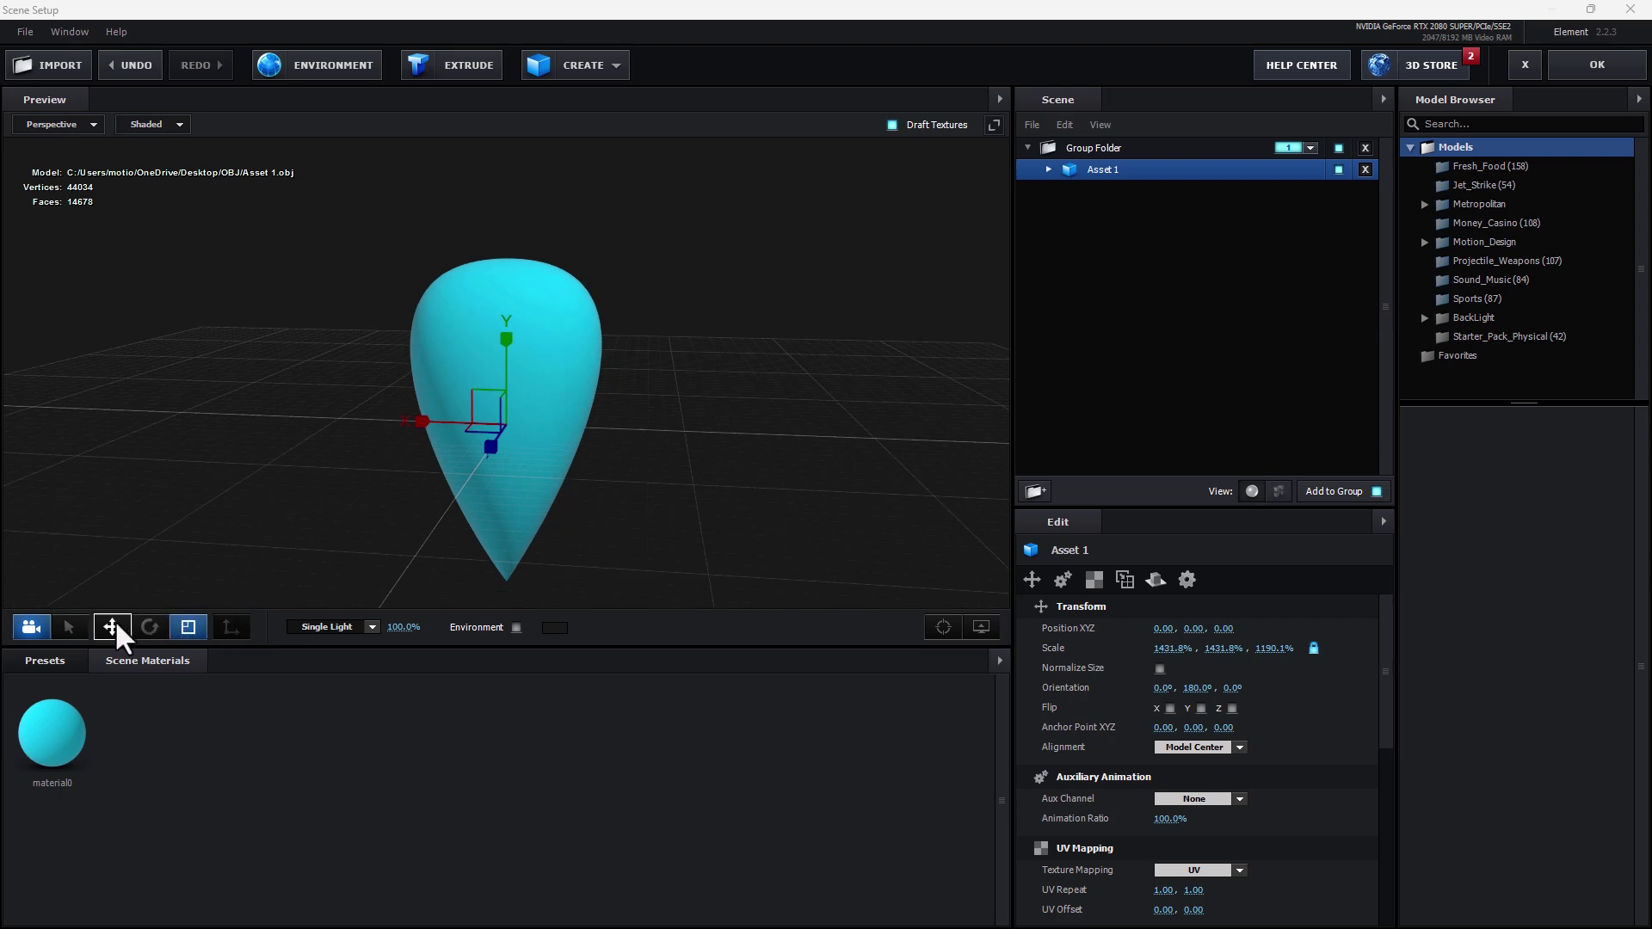
Step: From the Physical material presets, try Paint_Red, Black_Outline and Chrome, then settle on Gold
{"action": "left_click", "coordinate": [67, 659]}
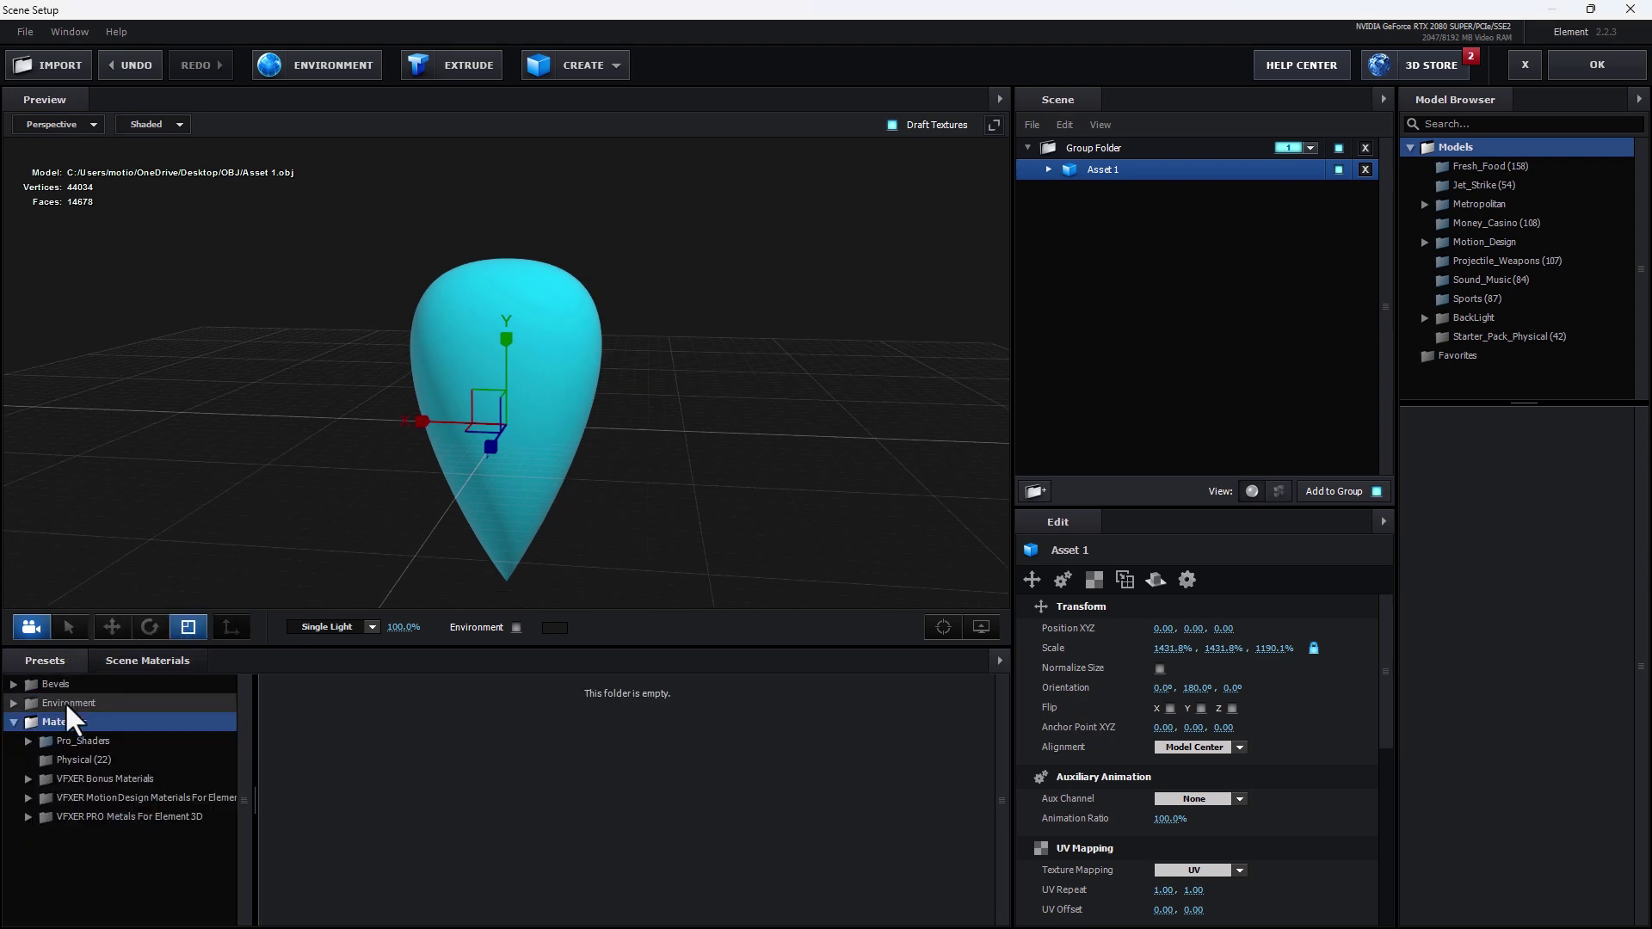
{"action": "left_click", "coordinate": [97, 757]}
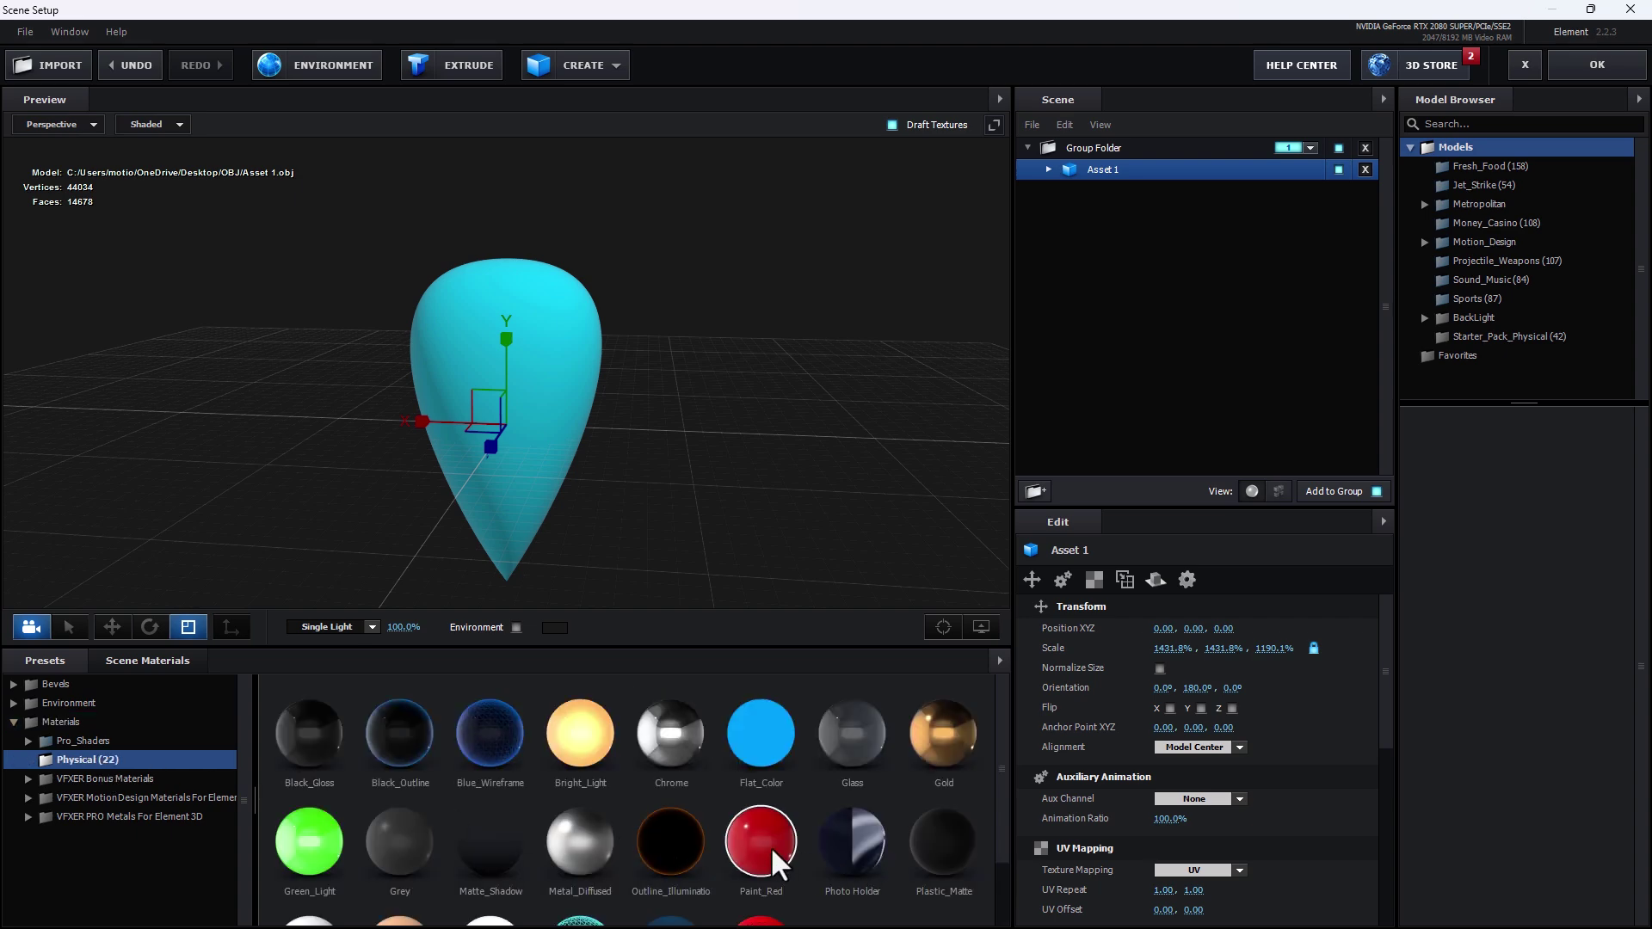
{"action": "mouse_move", "coordinate": [770, 845]}
{"action": "left_mouse_down"}
{"action": "mouse_move", "coordinate": [752, 839]}
{"action": "mouse_move", "coordinate": [525, 456]}
{"action": "mouse_move", "coordinate": [602, 493]}
{"action": "mouse_move", "coordinate": [623, 458]}
{"action": "mouse_move", "coordinate": [635, 477]}
{"action": "left_mouse_up"}
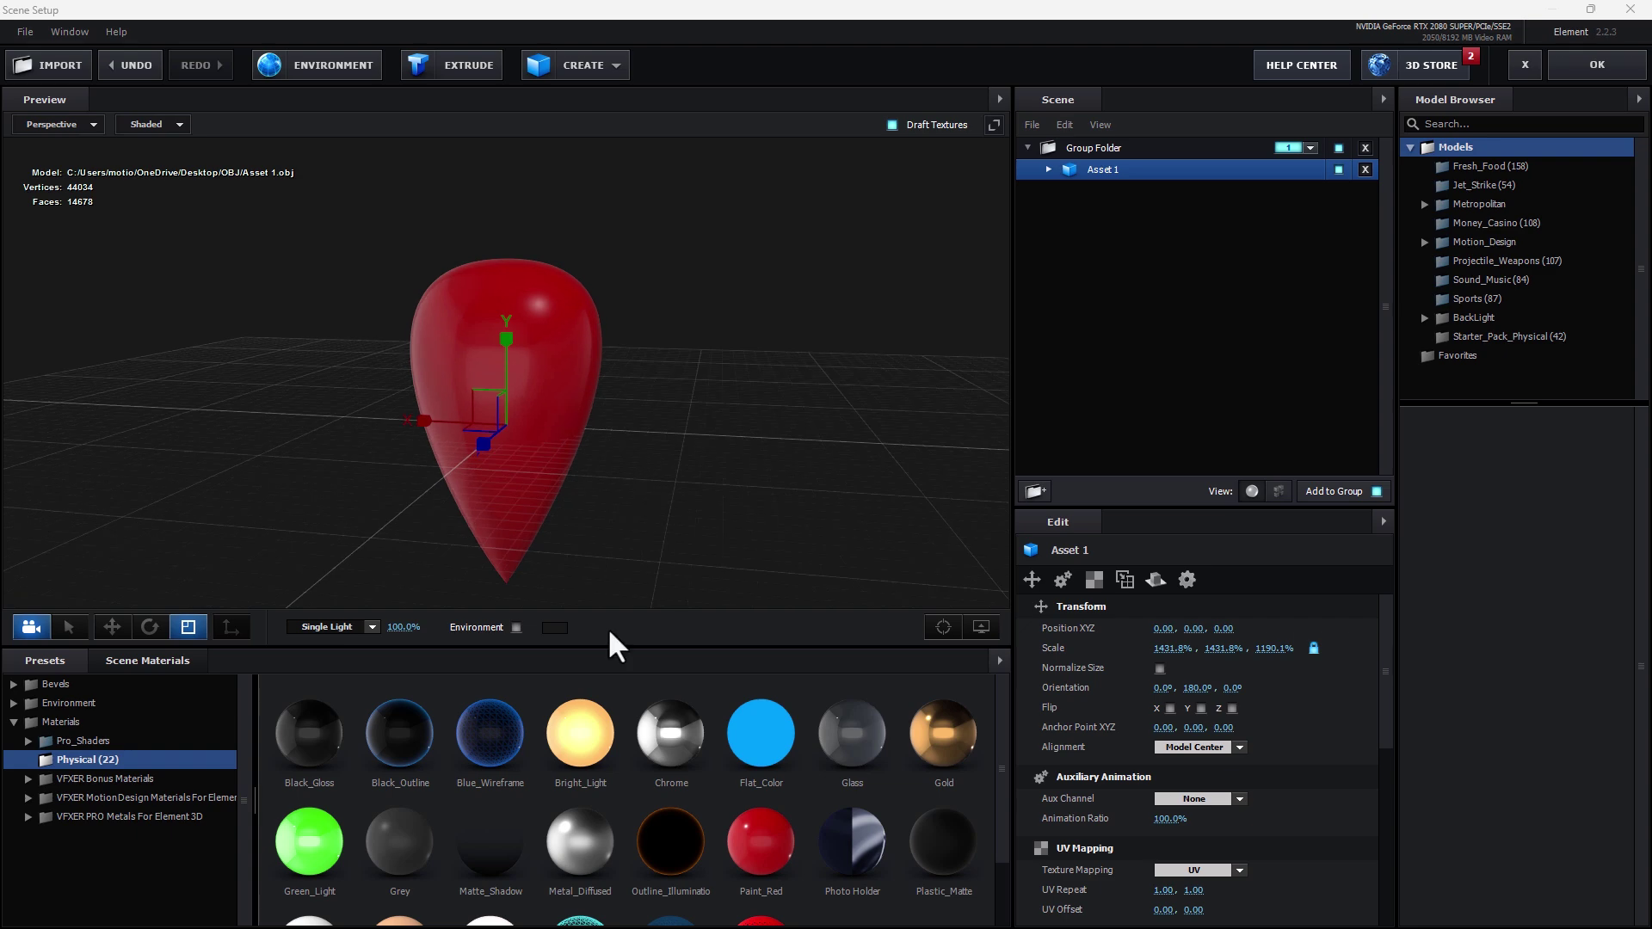
{"action": "left_click_drag", "start_coordinate": [362, 719], "coordinate": [461, 360]}
{"action": "left_click_drag", "start_coordinate": [461, 360], "coordinate": [593, 492]}
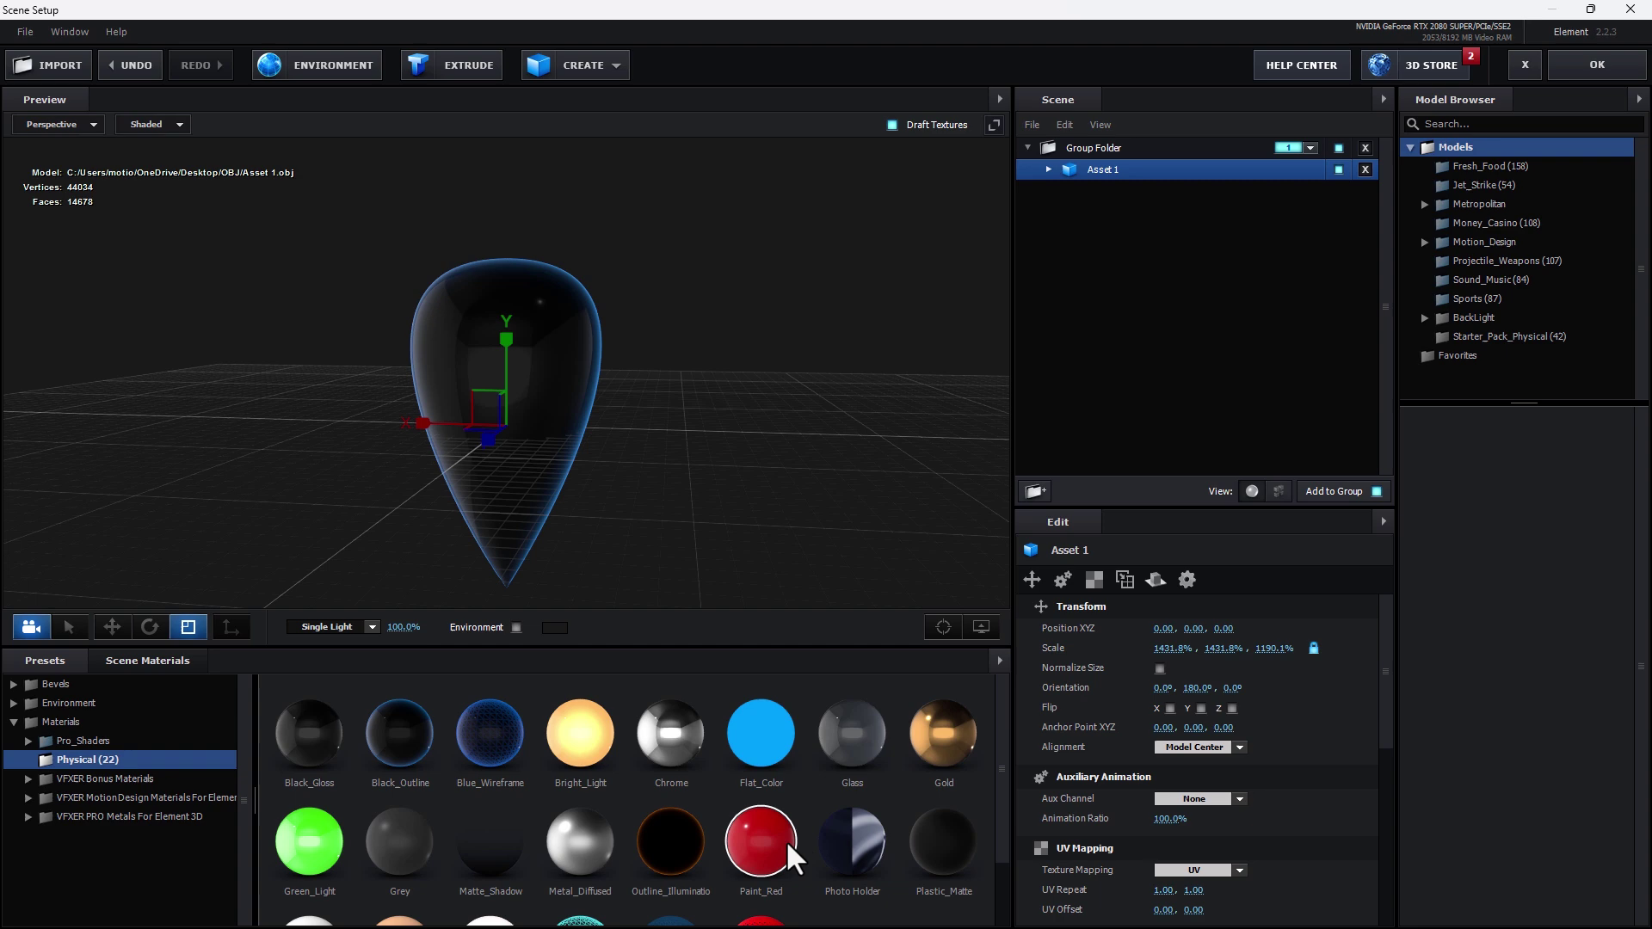
{"action": "mouse_move", "coordinate": [787, 840]}
{"action": "left_mouse_down"}
{"action": "mouse_move", "coordinate": [691, 736]}
{"action": "mouse_move", "coordinate": [514, 406]}
{"action": "left_mouse_up"}
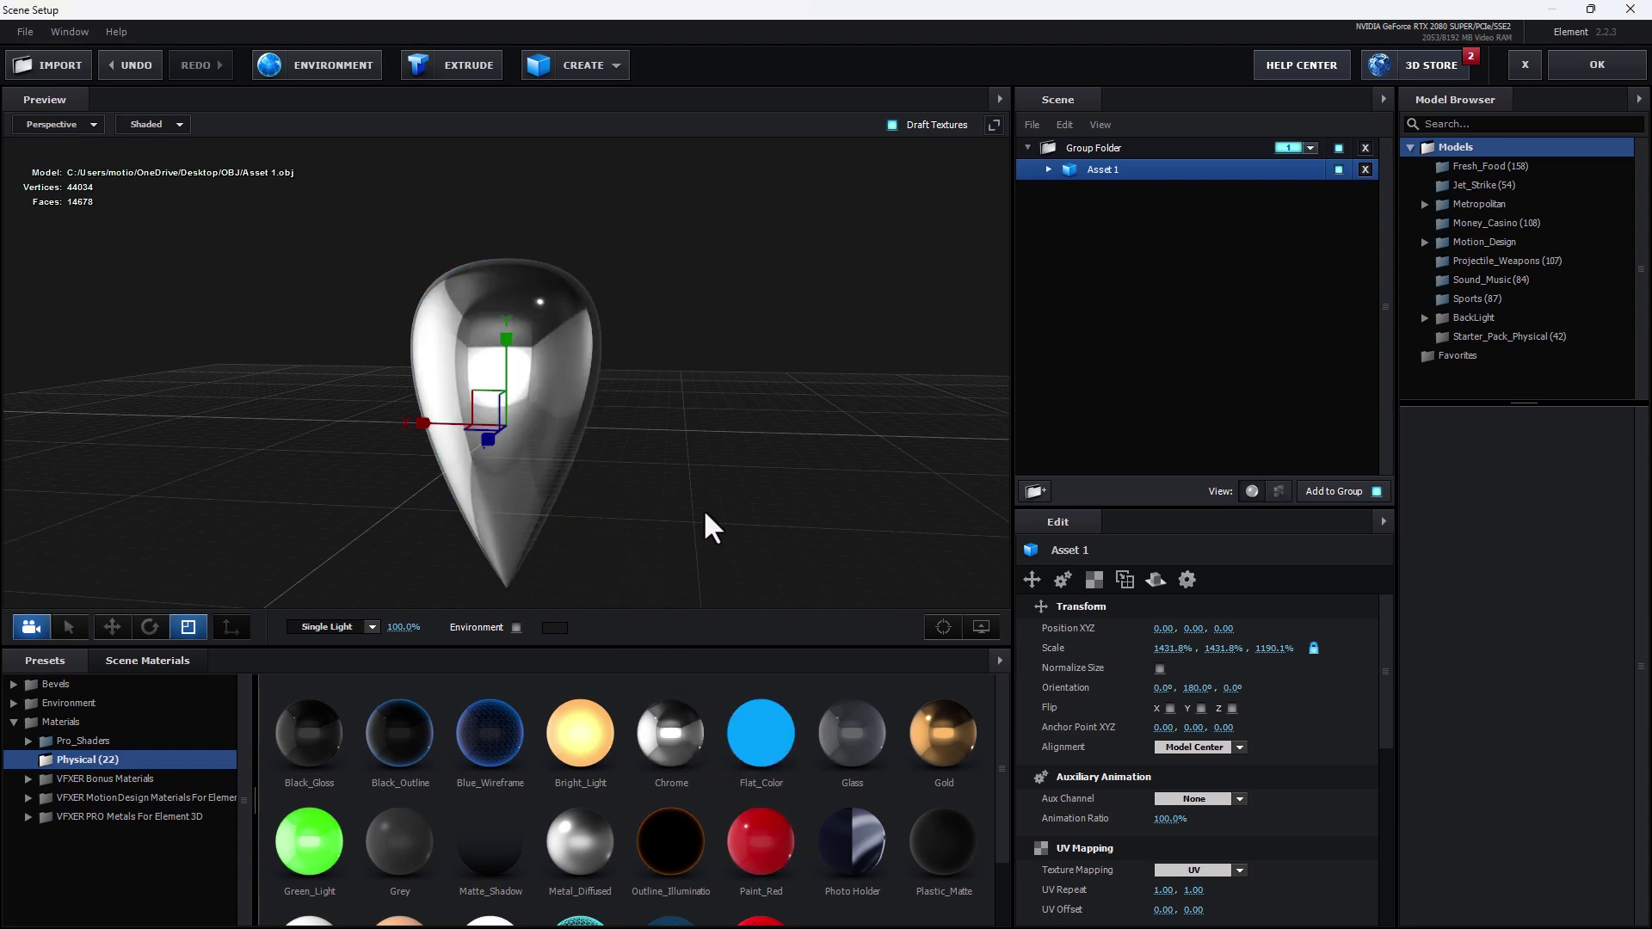
{"action": "left_click_drag", "start_coordinate": [708, 524], "coordinate": [771, 499]}
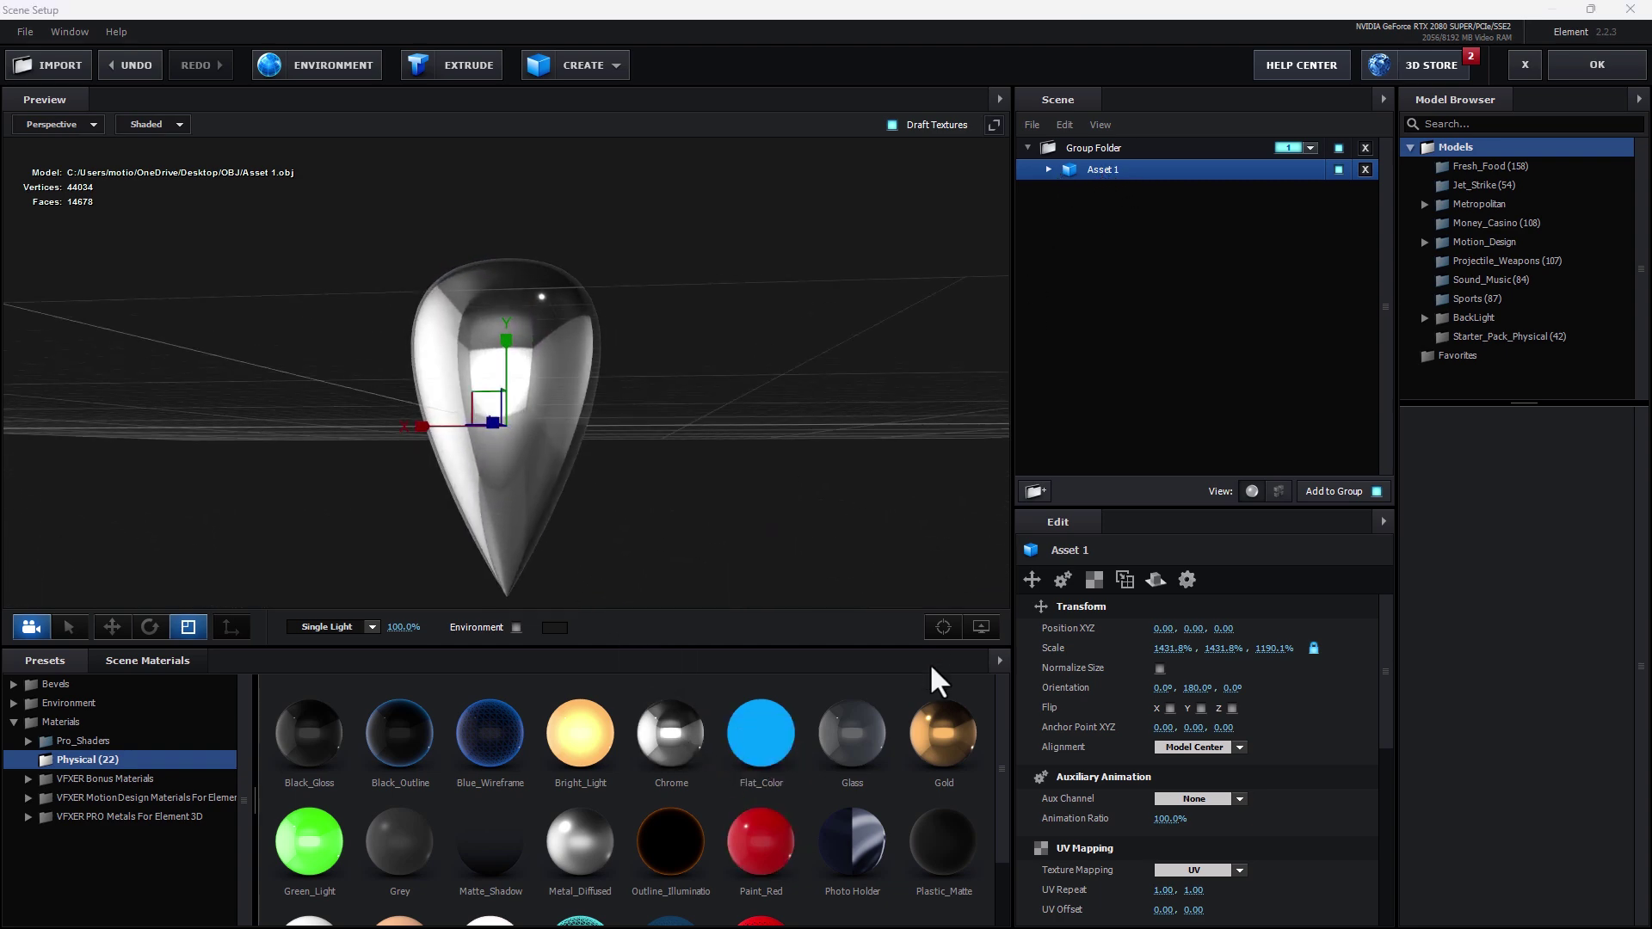
{"action": "left_click_drag", "start_coordinate": [657, 441], "coordinate": [575, 396]}
{"action": "left_click_drag", "start_coordinate": [575, 396], "coordinate": [659, 425]}
{"action": "left_click_drag", "start_coordinate": [658, 570], "coordinate": [698, 524]}
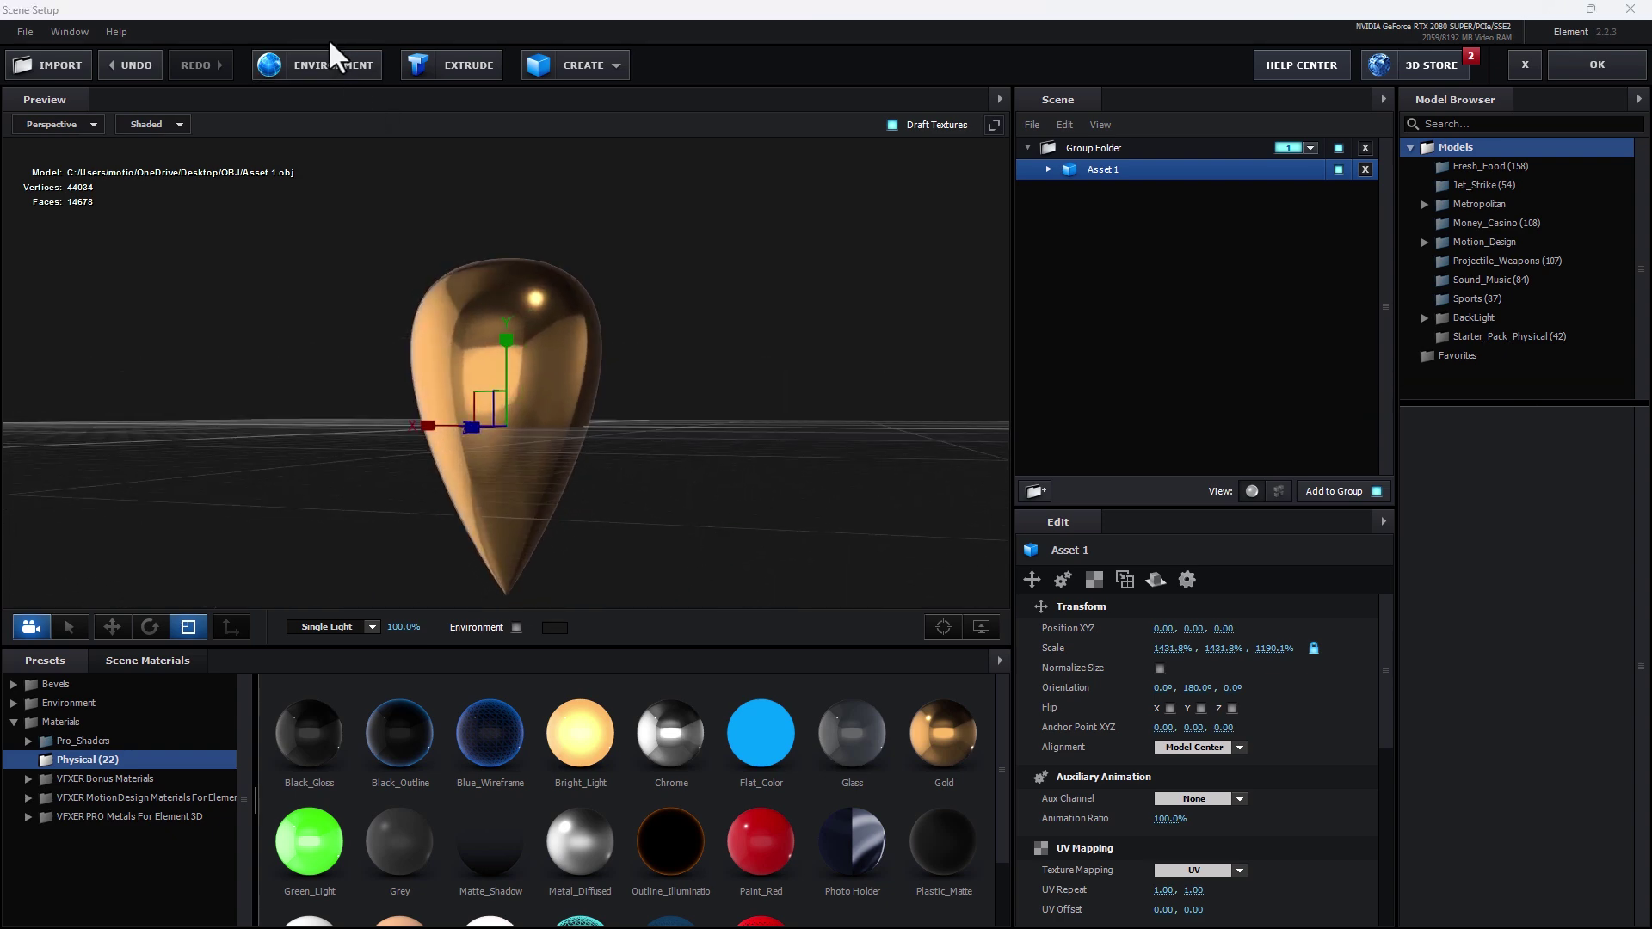
Step: Browse for a new environment map in Materials/Environment/BackLight_Environments/BackLight_2K
{"action": "left_click", "coordinate": [329, 62]}
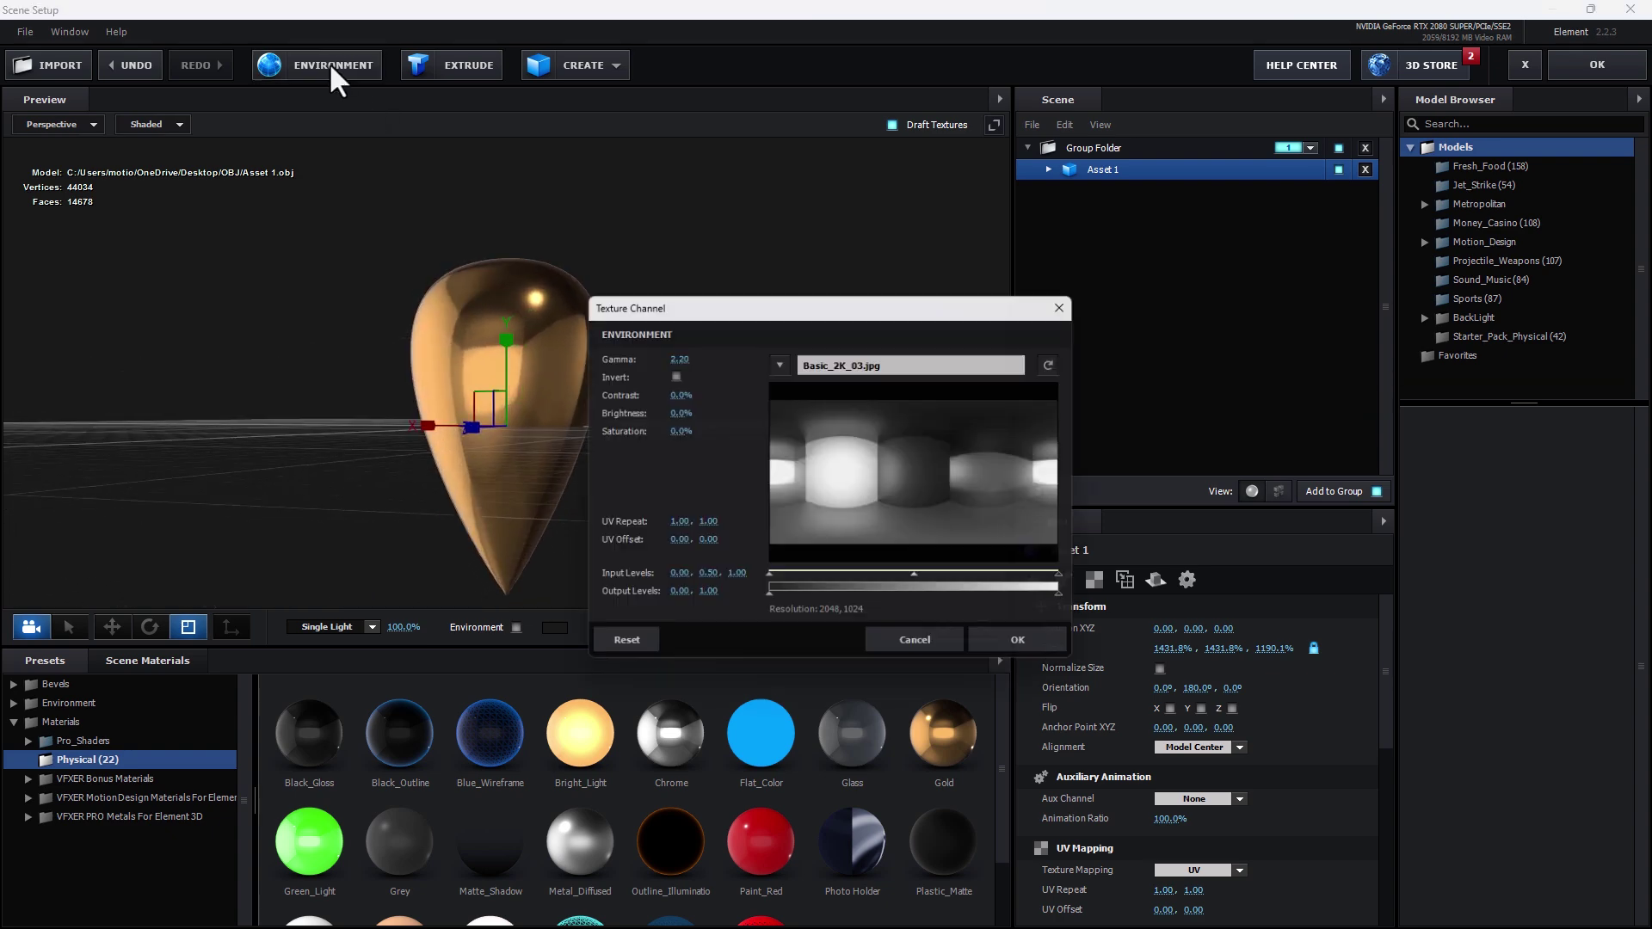
{"action": "left_click", "coordinate": [864, 363]}
{"action": "left_click", "coordinate": [917, 363]}
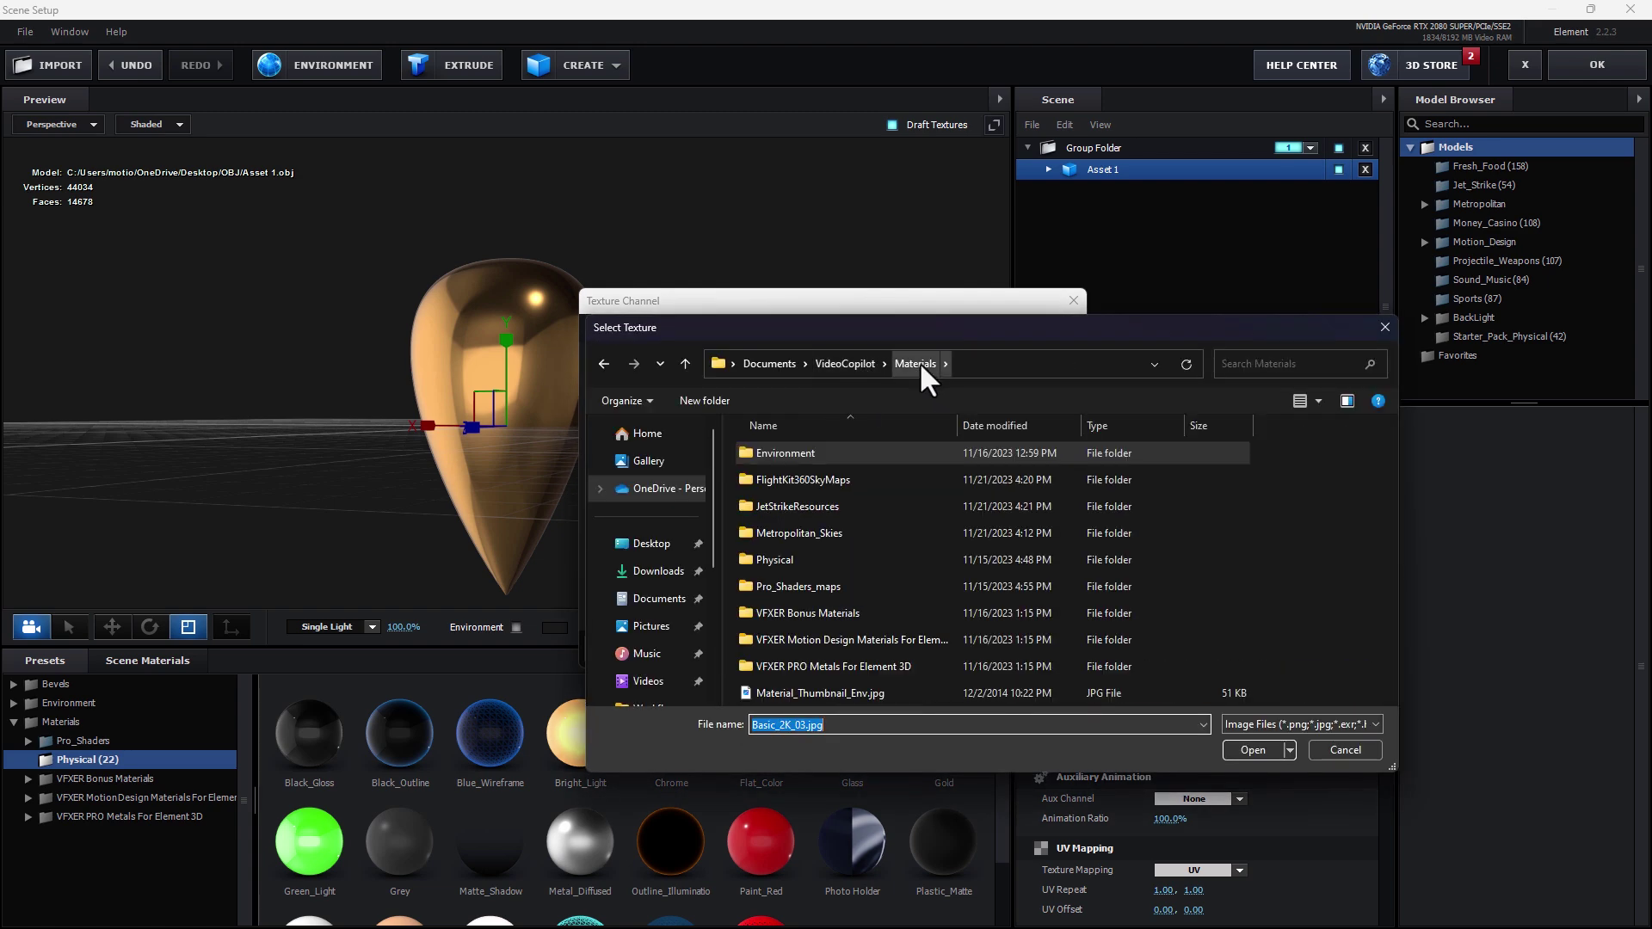
{"action": "left_click", "coordinate": [870, 362]}
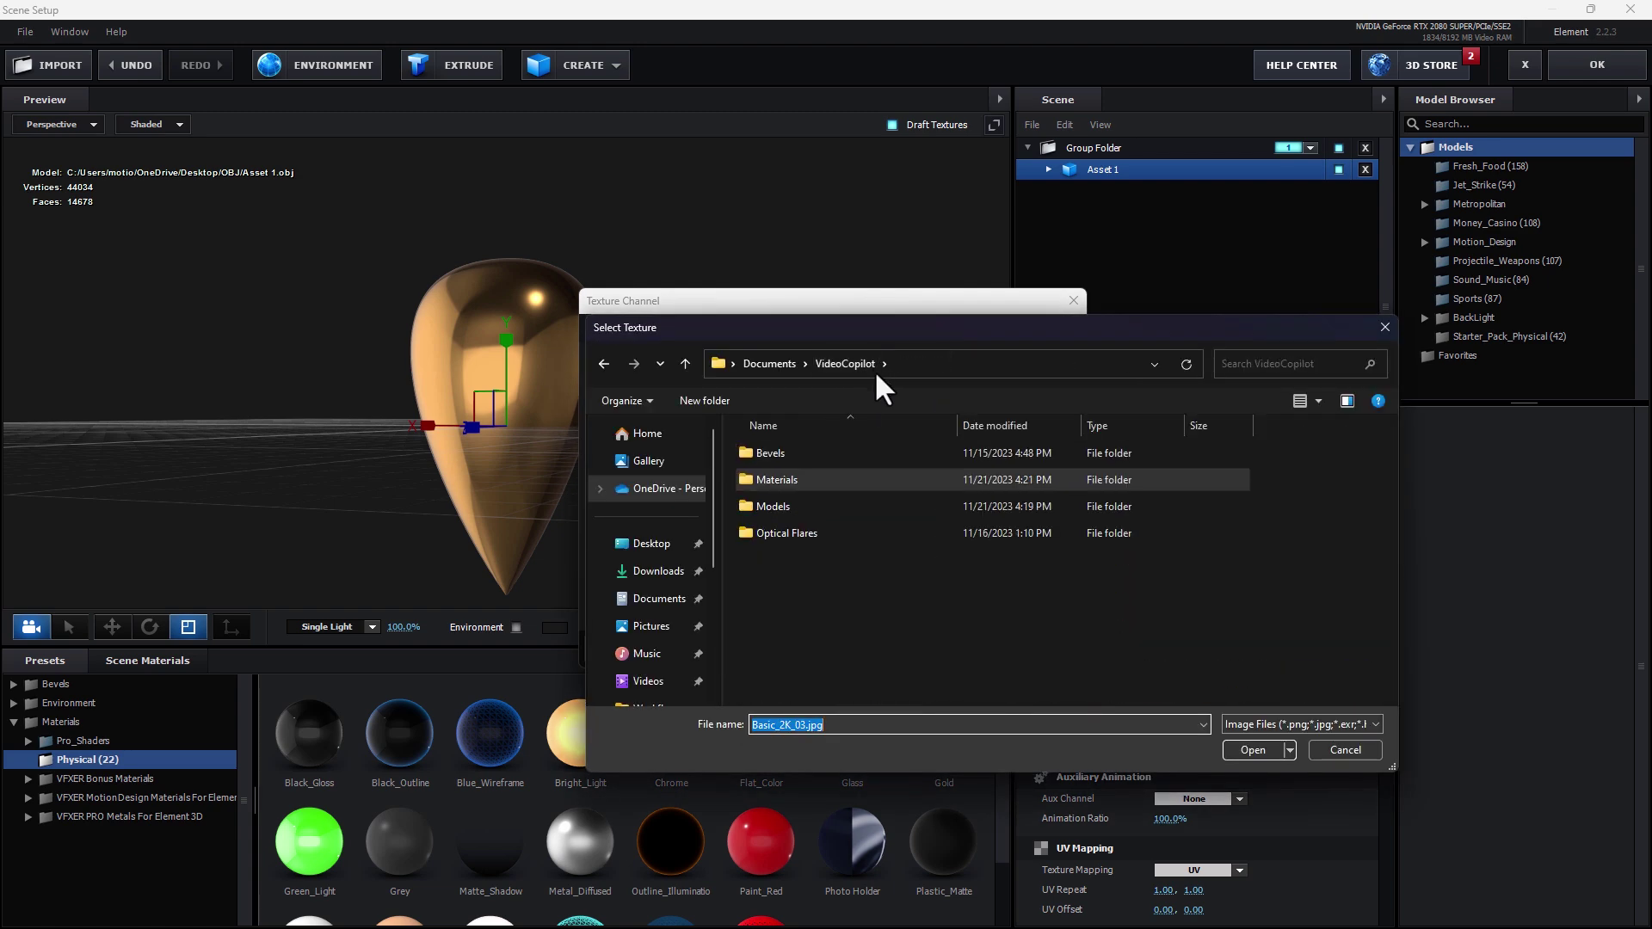
{"action": "double_click", "coordinate": [788, 478]}
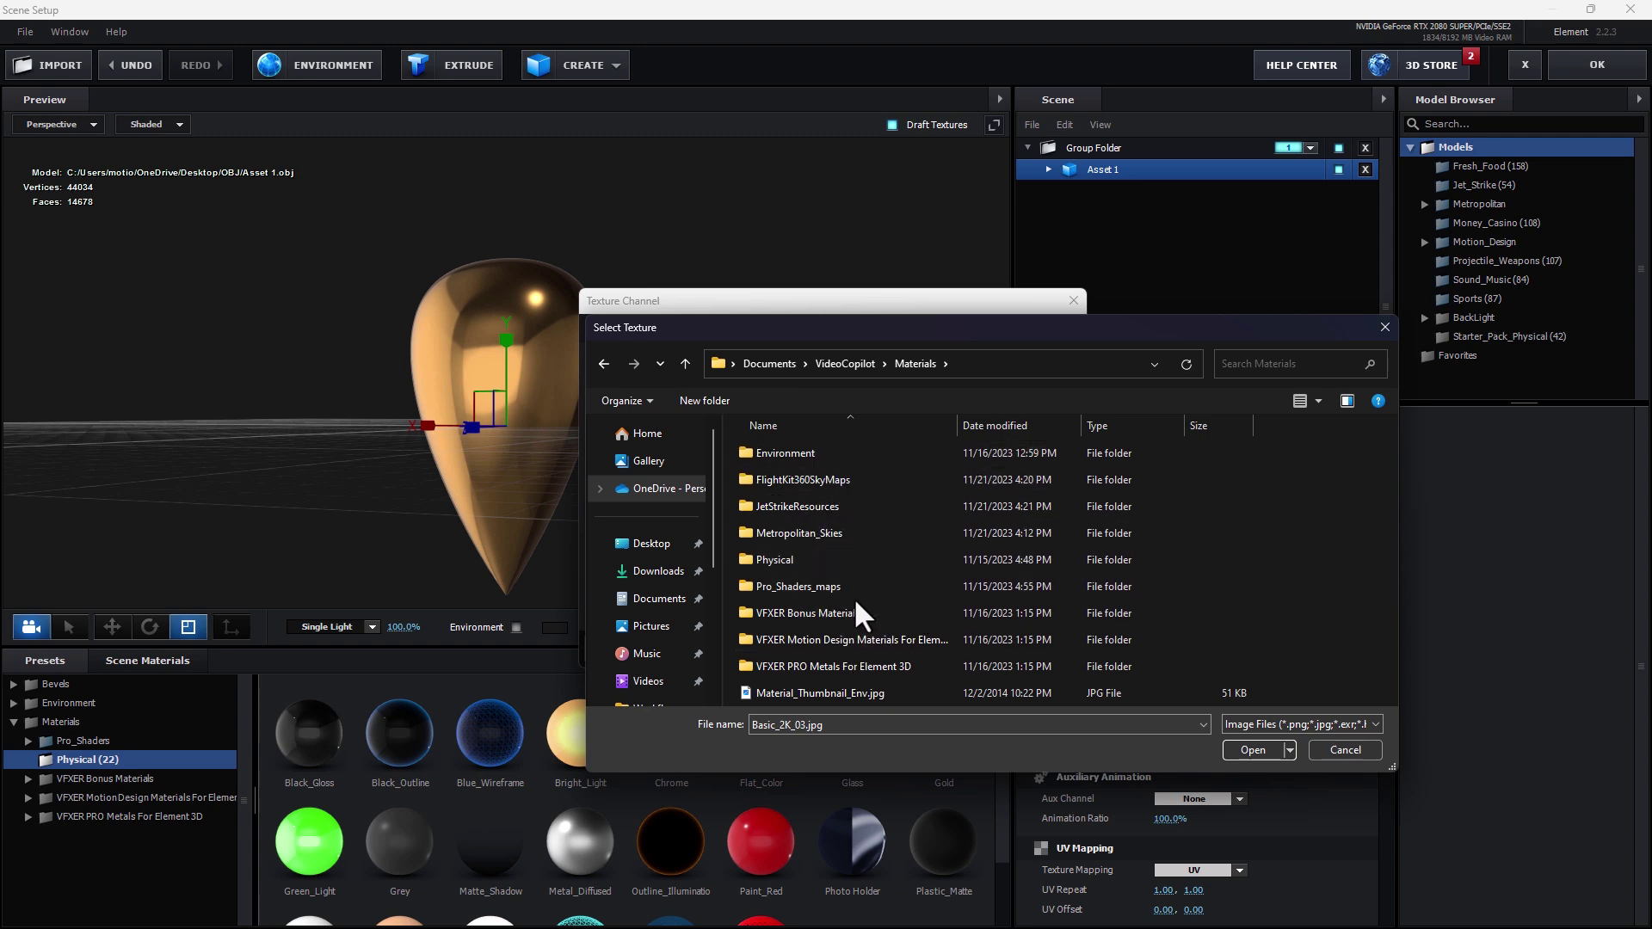
{"action": "double_click", "coordinate": [787, 454]}
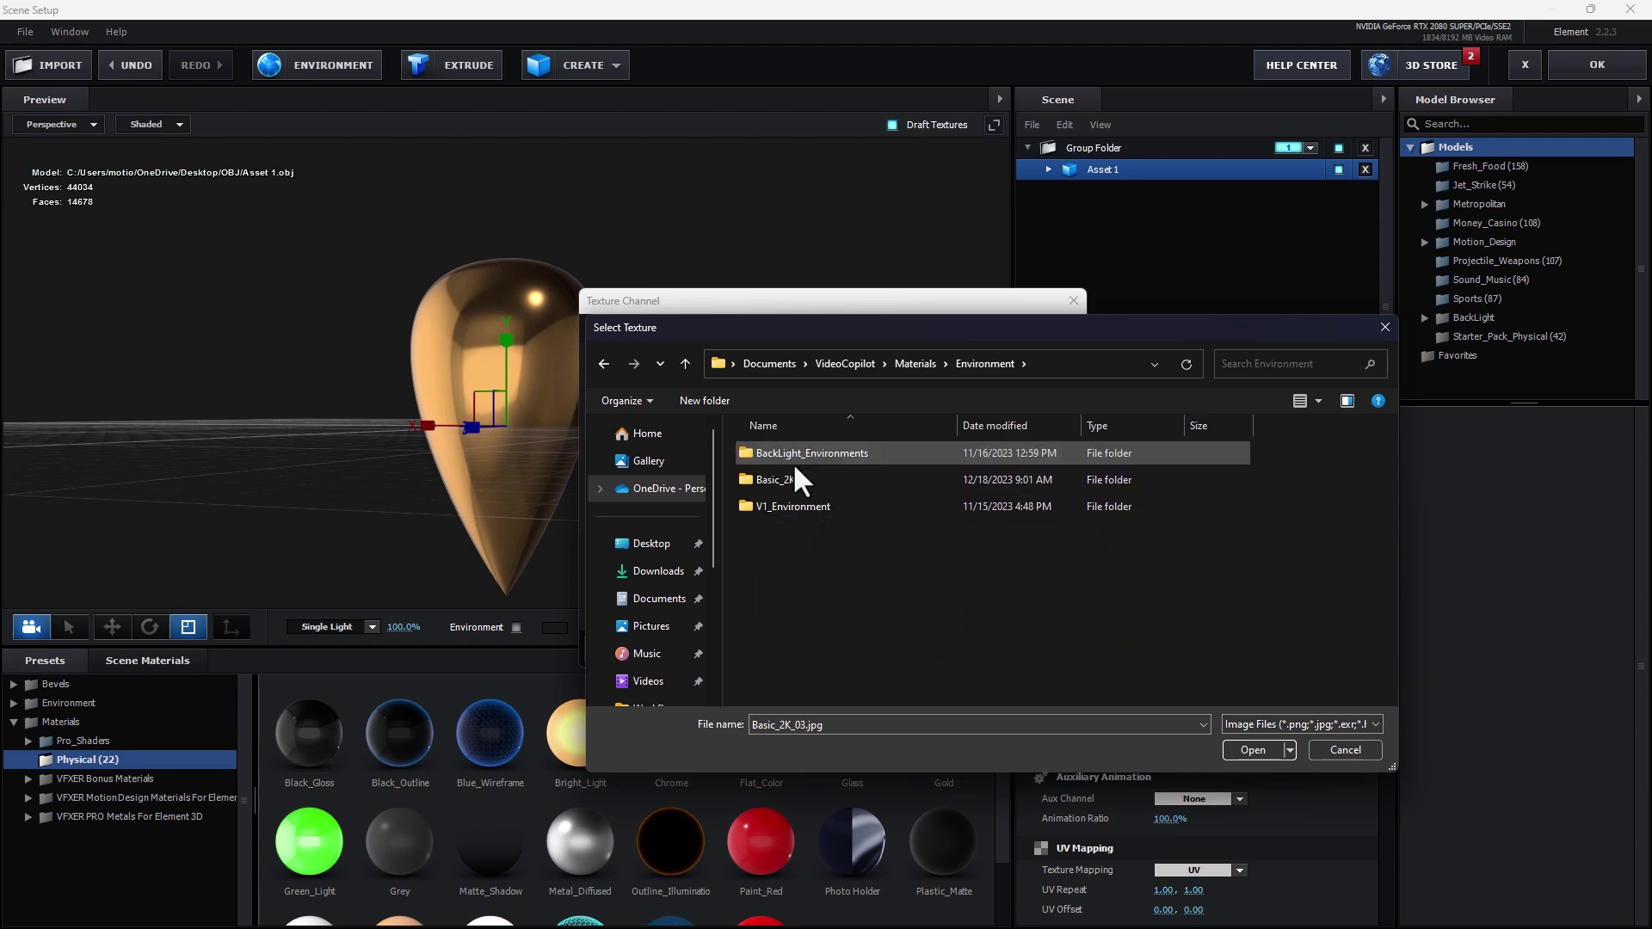
{"action": "double_click", "coordinate": [803, 455]}
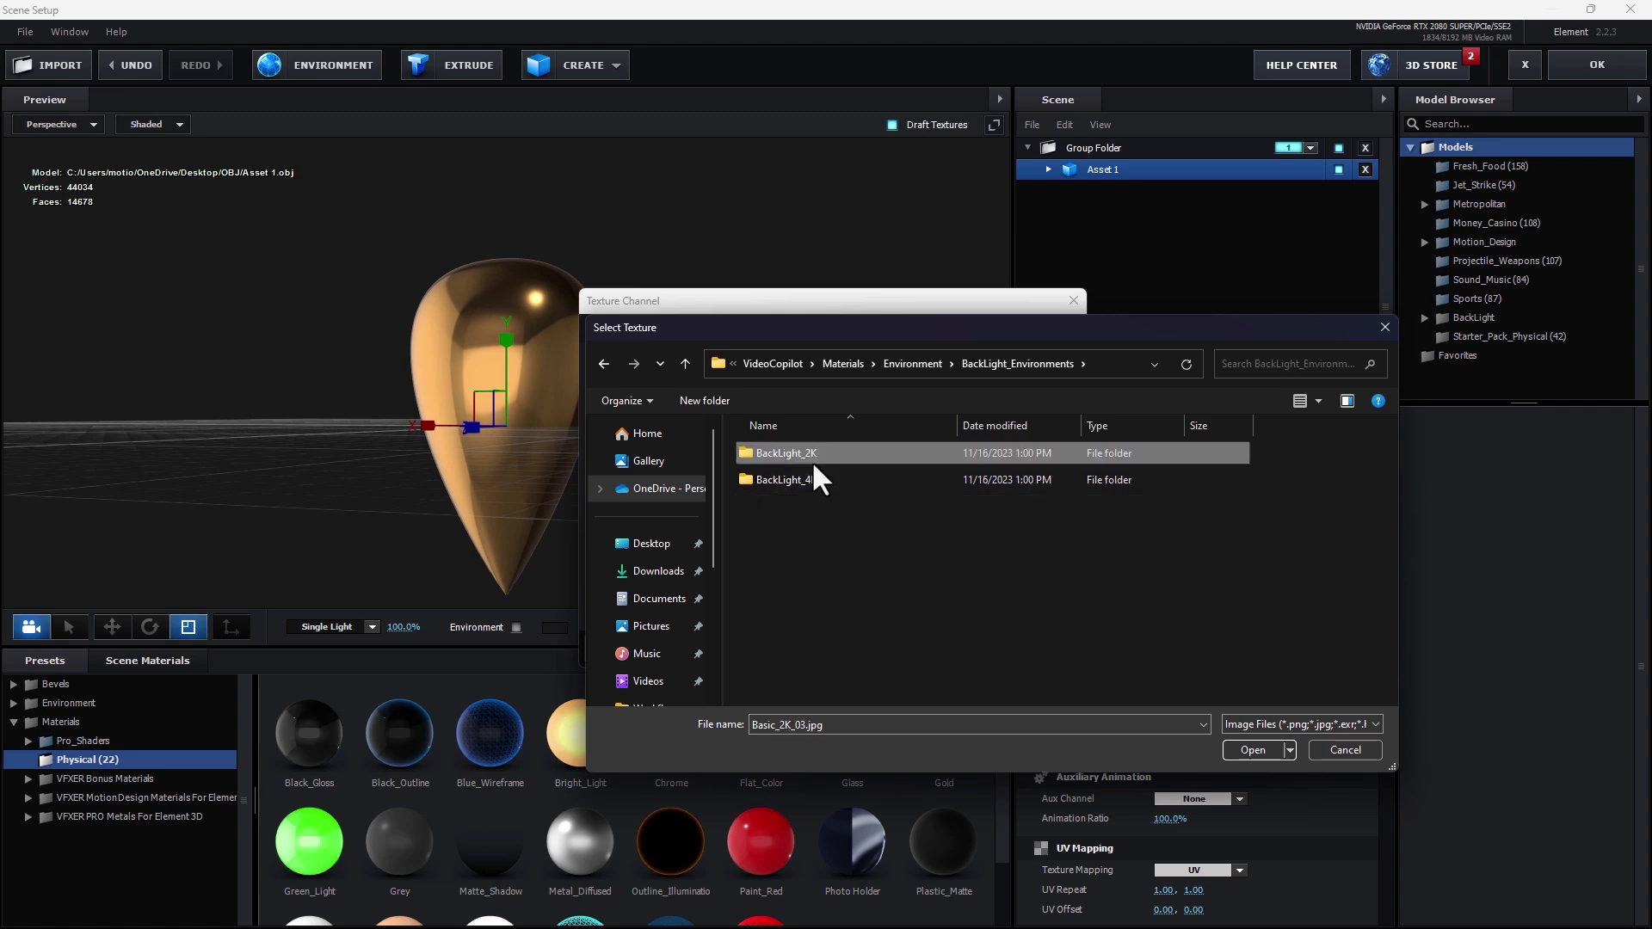
{"action": "double_click", "coordinate": [812, 460]}
Step: Load BackLight_2K_31.jpg as the environment map and confirm it
{"action": "scroll", "coordinate": [973, 519], "scroll_direction": "down", "scroll_amount": 1}
{"action": "scroll", "coordinate": [973, 518], "scroll_direction": "down", "scroll_amount": 5}
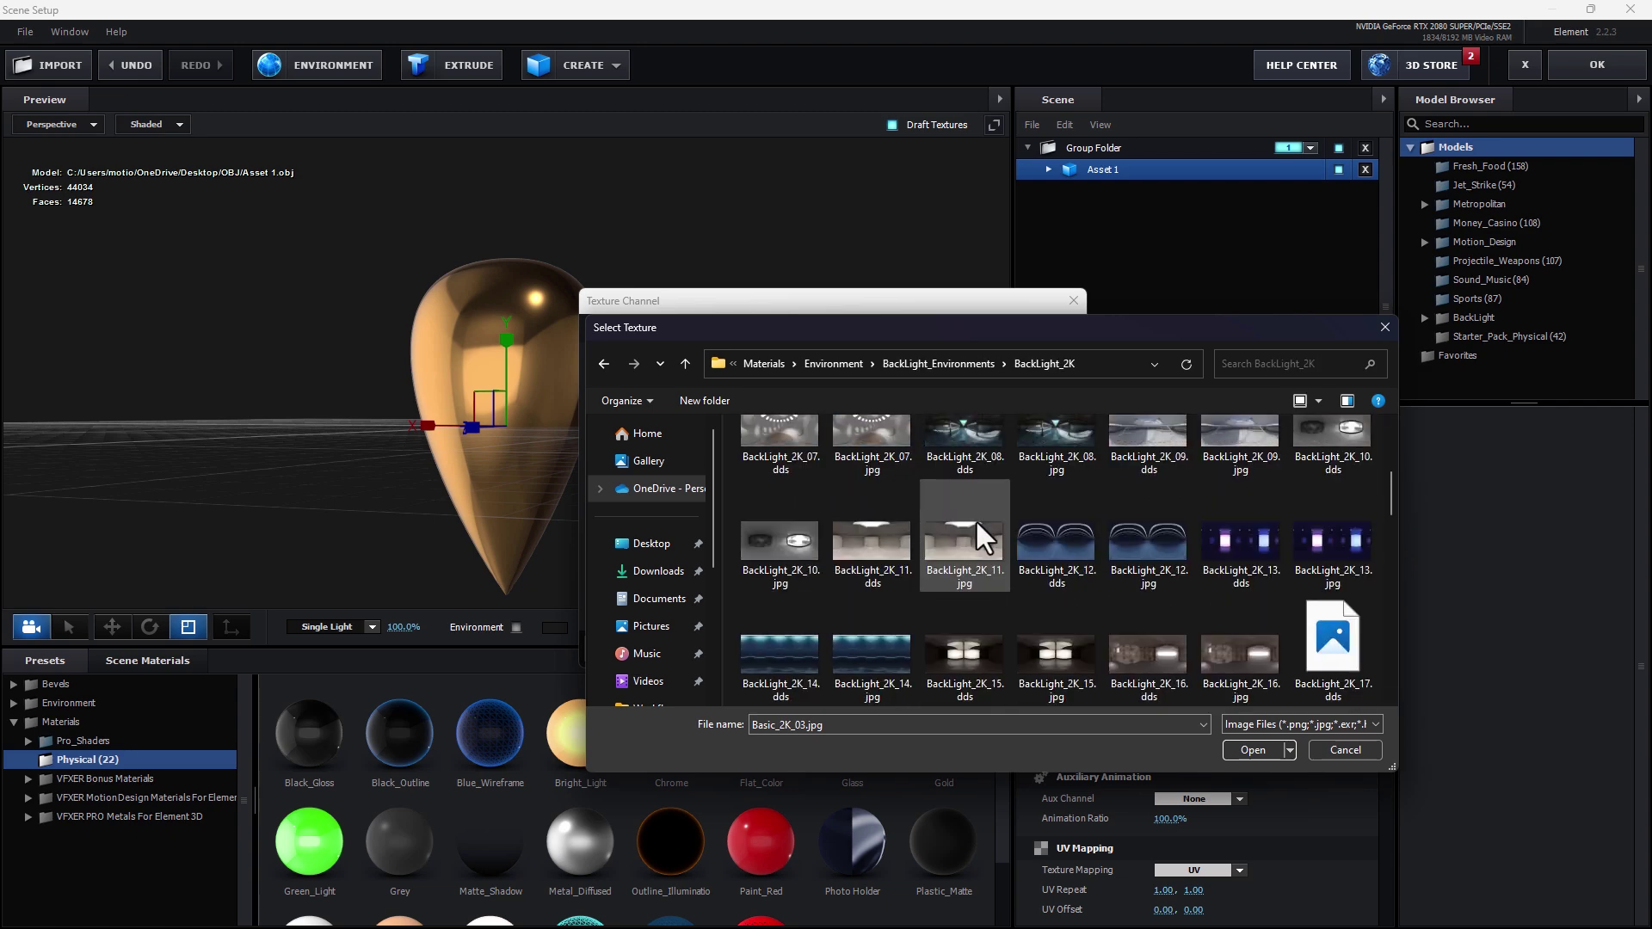
{"action": "scroll", "coordinate": [1040, 551], "scroll_direction": "down", "scroll_amount": 5}
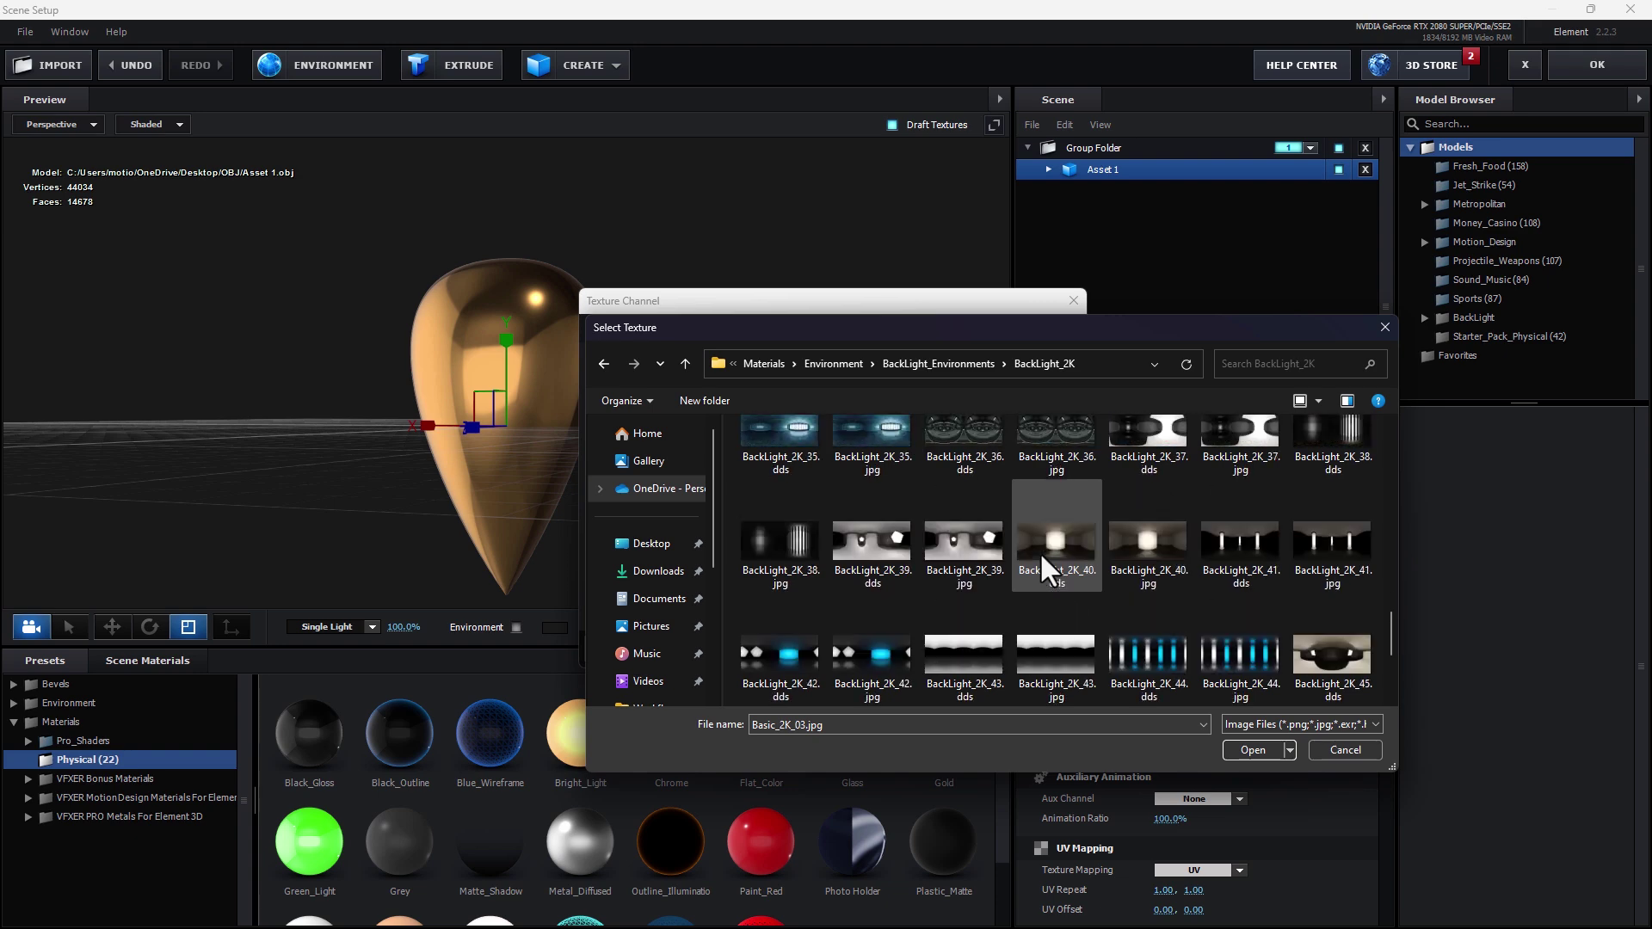
{"action": "scroll", "coordinate": [1039, 550], "scroll_direction": "up", "scroll_amount": 2}
{"action": "left_click", "coordinate": [812, 519]}
{"action": "double_click", "coordinate": [813, 518]}
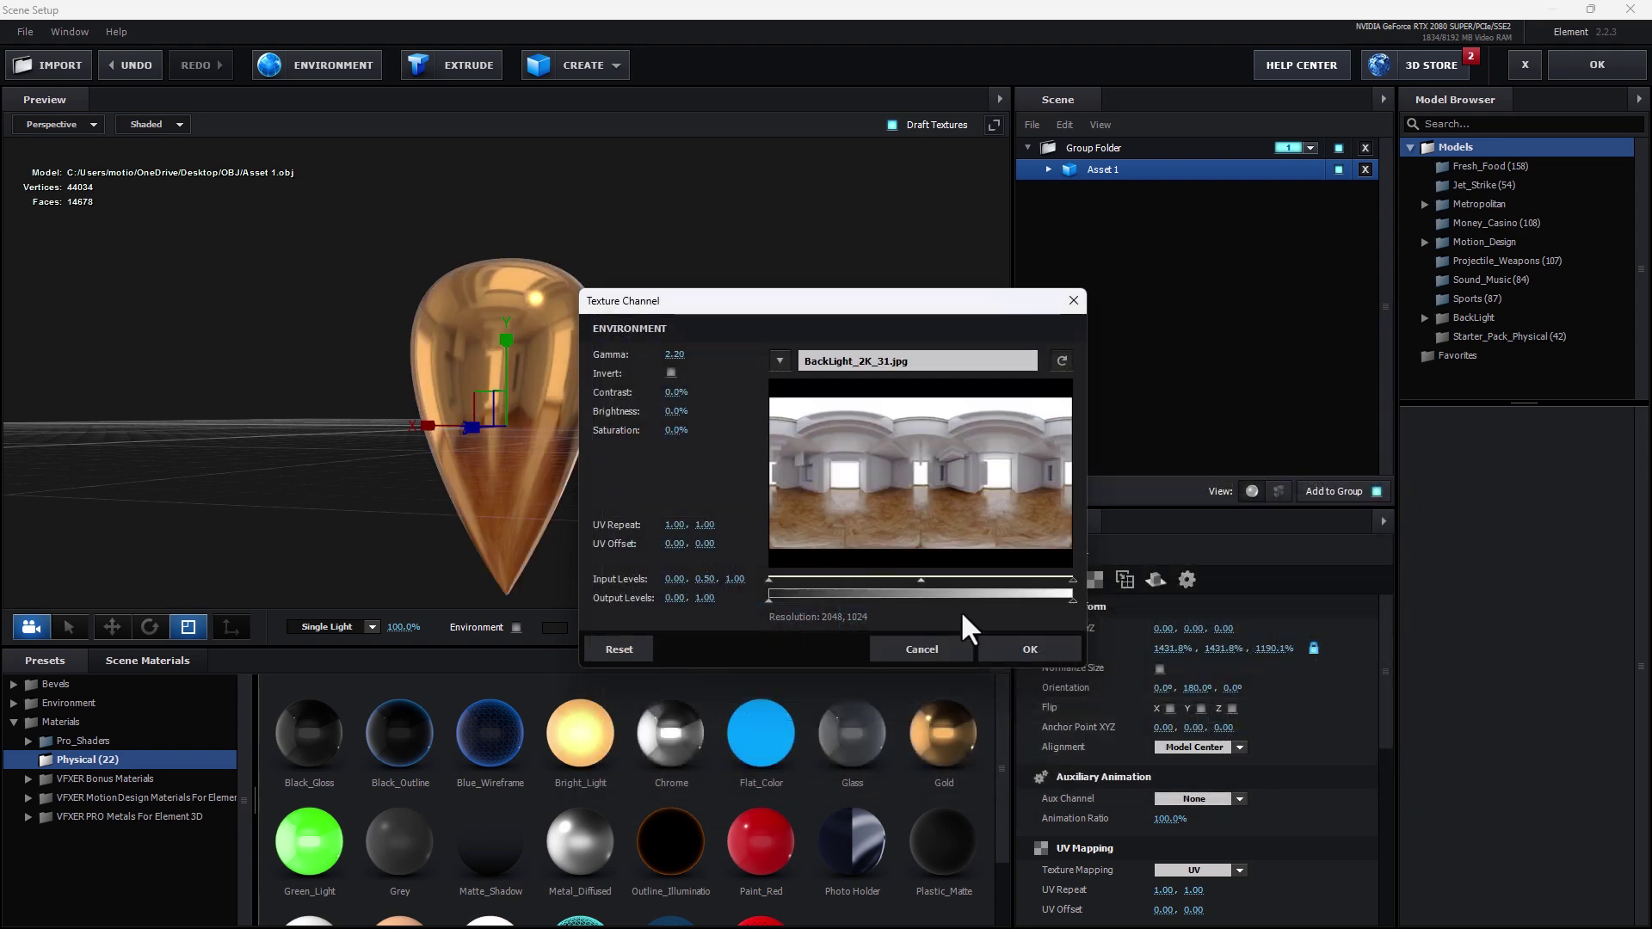
{"action": "left_click", "coordinate": [1023, 647]}
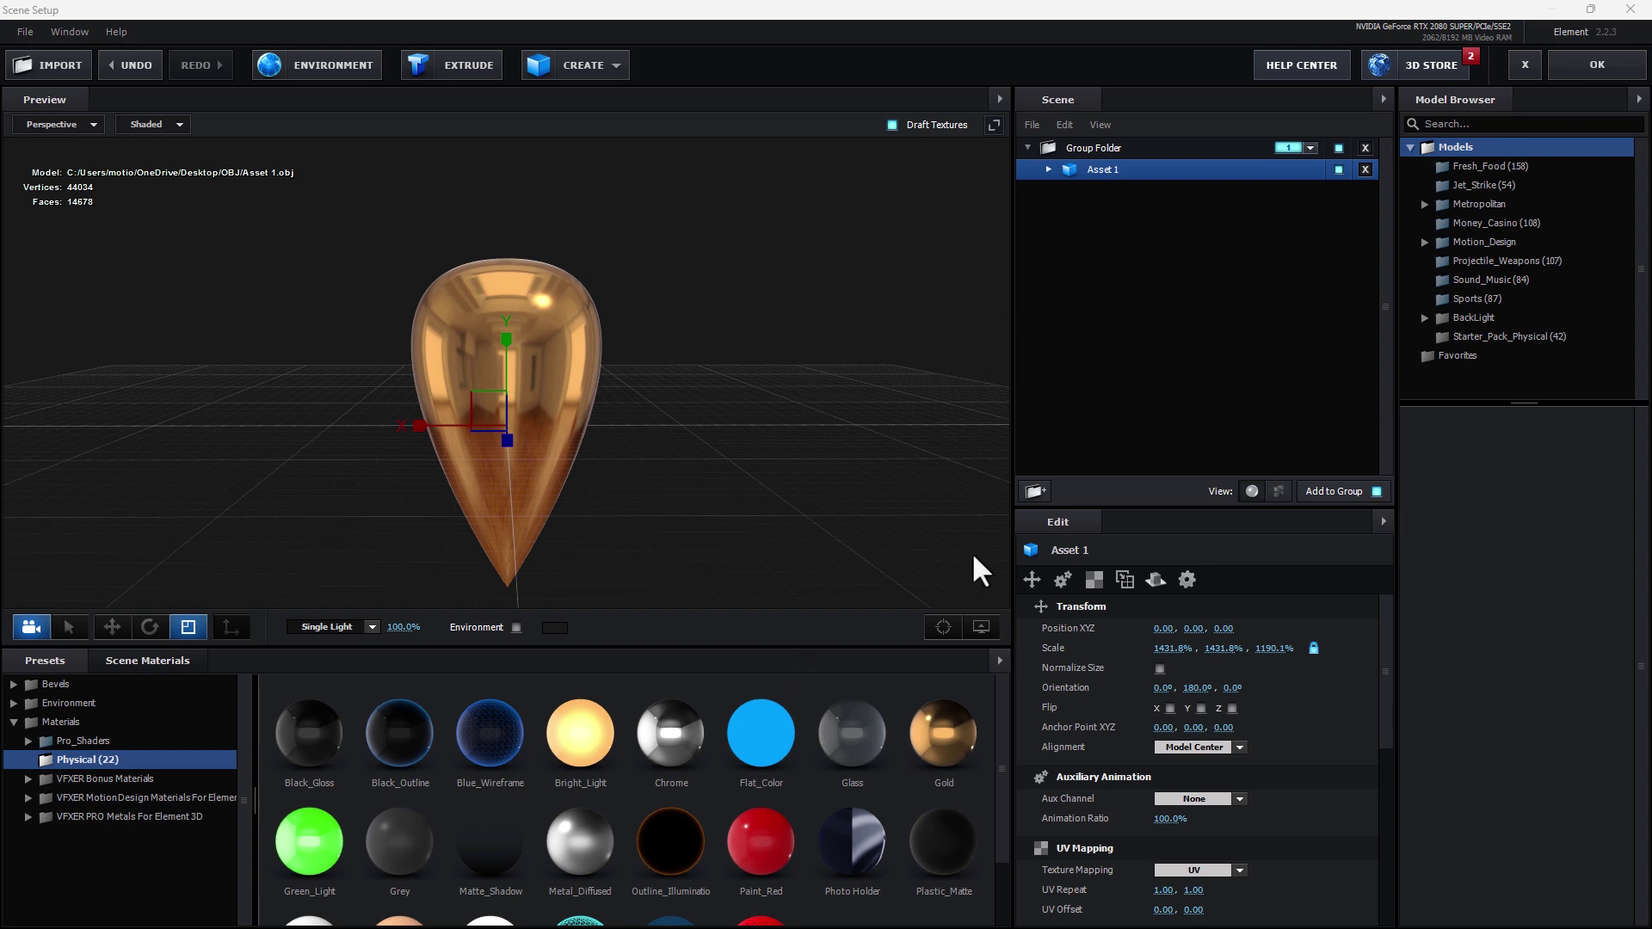
Step: Duplicate Asset 1, move the copy out of the group folder, and give it Gold
{"action": "right_click", "coordinate": [1163, 168]}
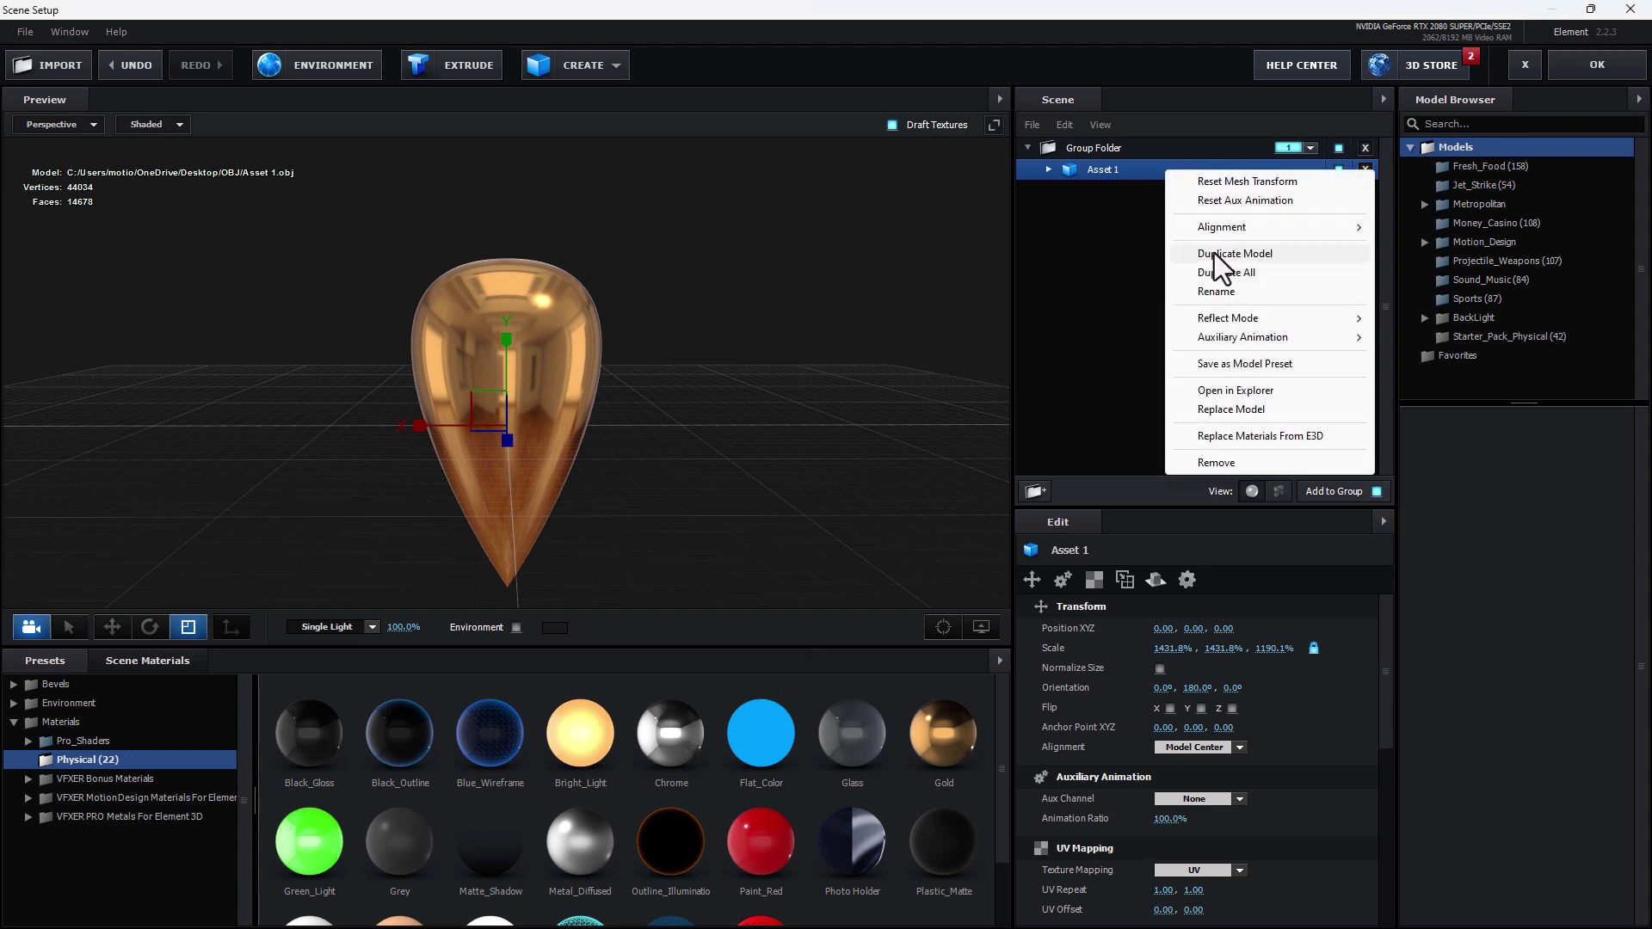
{"action": "left_click", "coordinate": [1241, 253]}
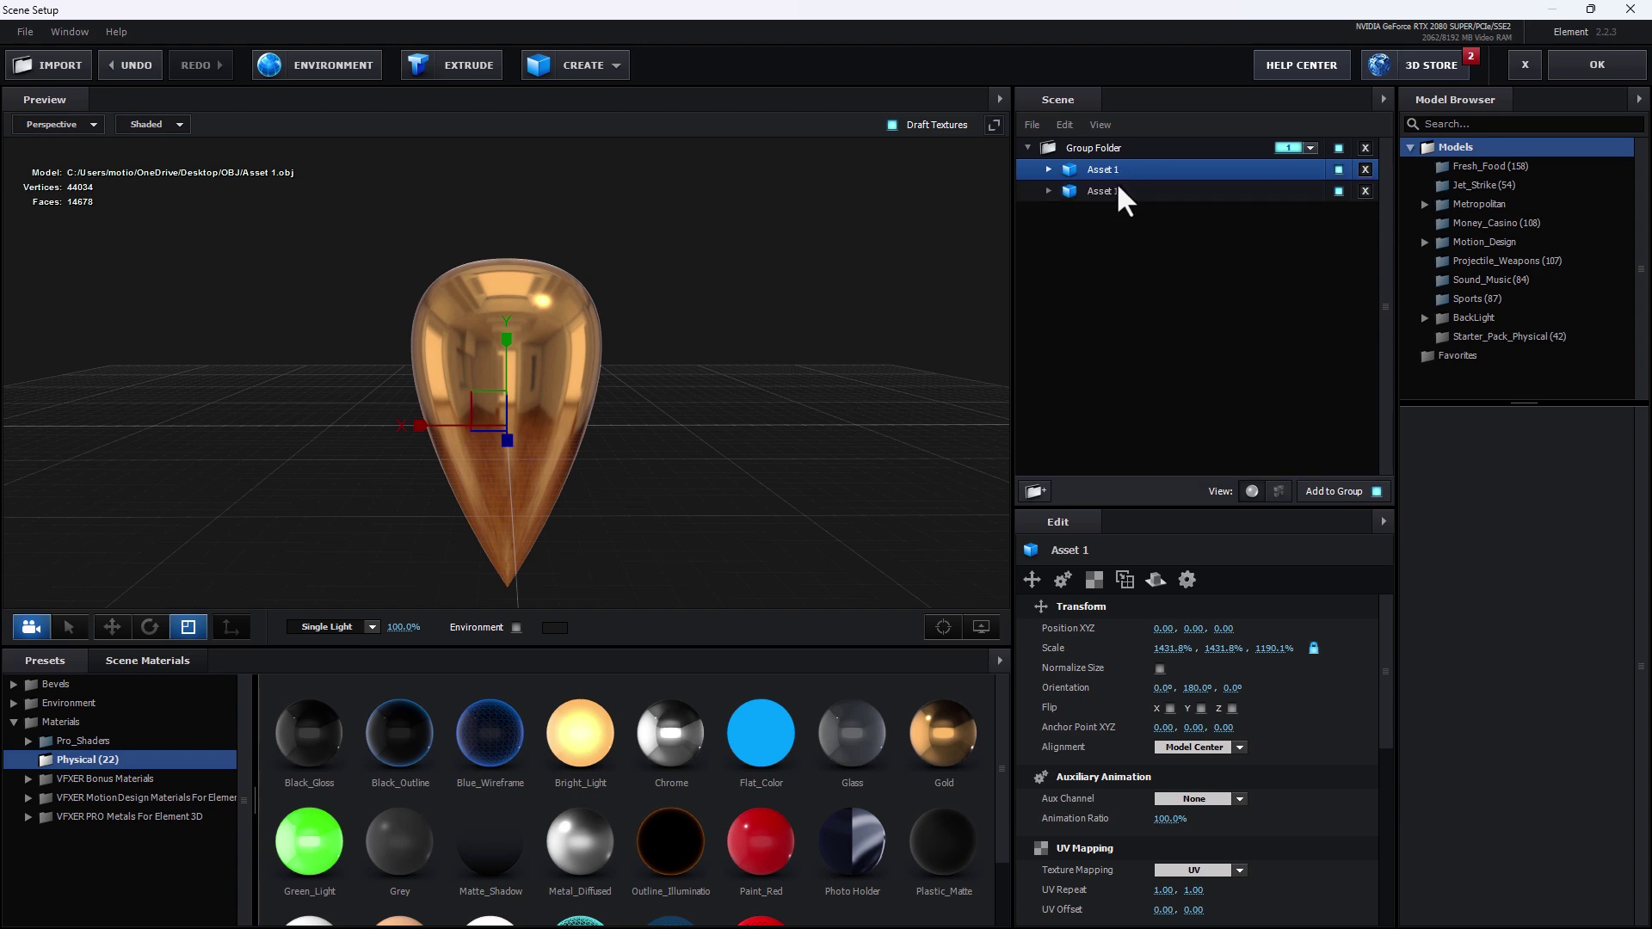
{"action": "left_click_drag", "start_coordinate": [1116, 182], "coordinate": [1137, 295]}
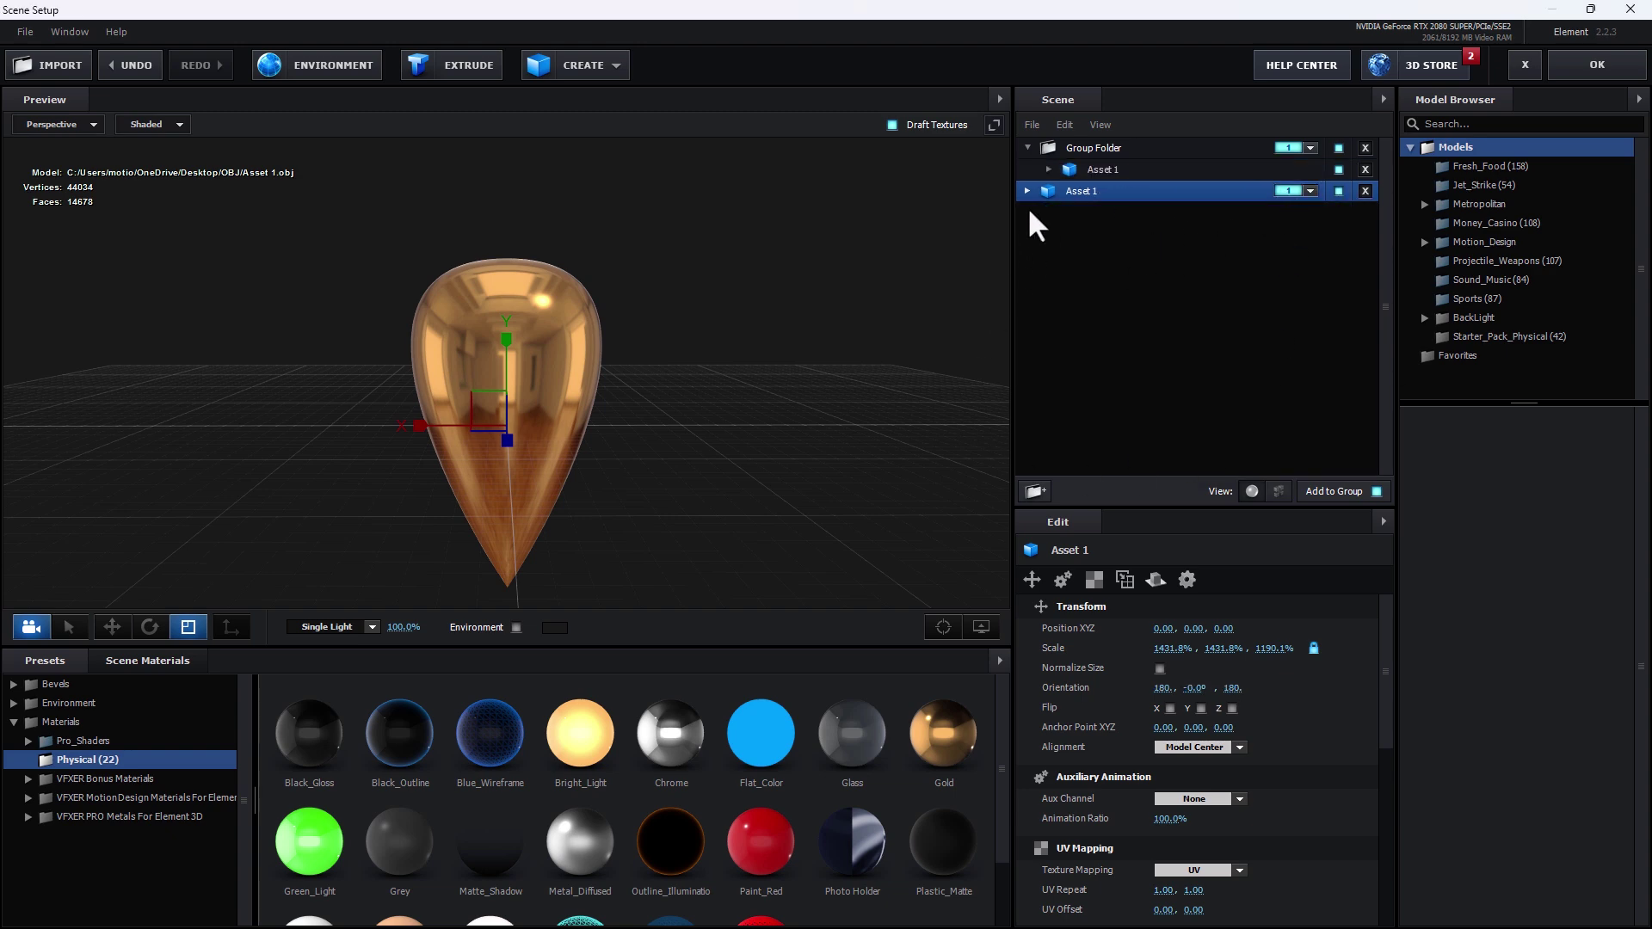
{"action": "left_click_drag", "start_coordinate": [684, 683], "coordinate": [523, 339]}
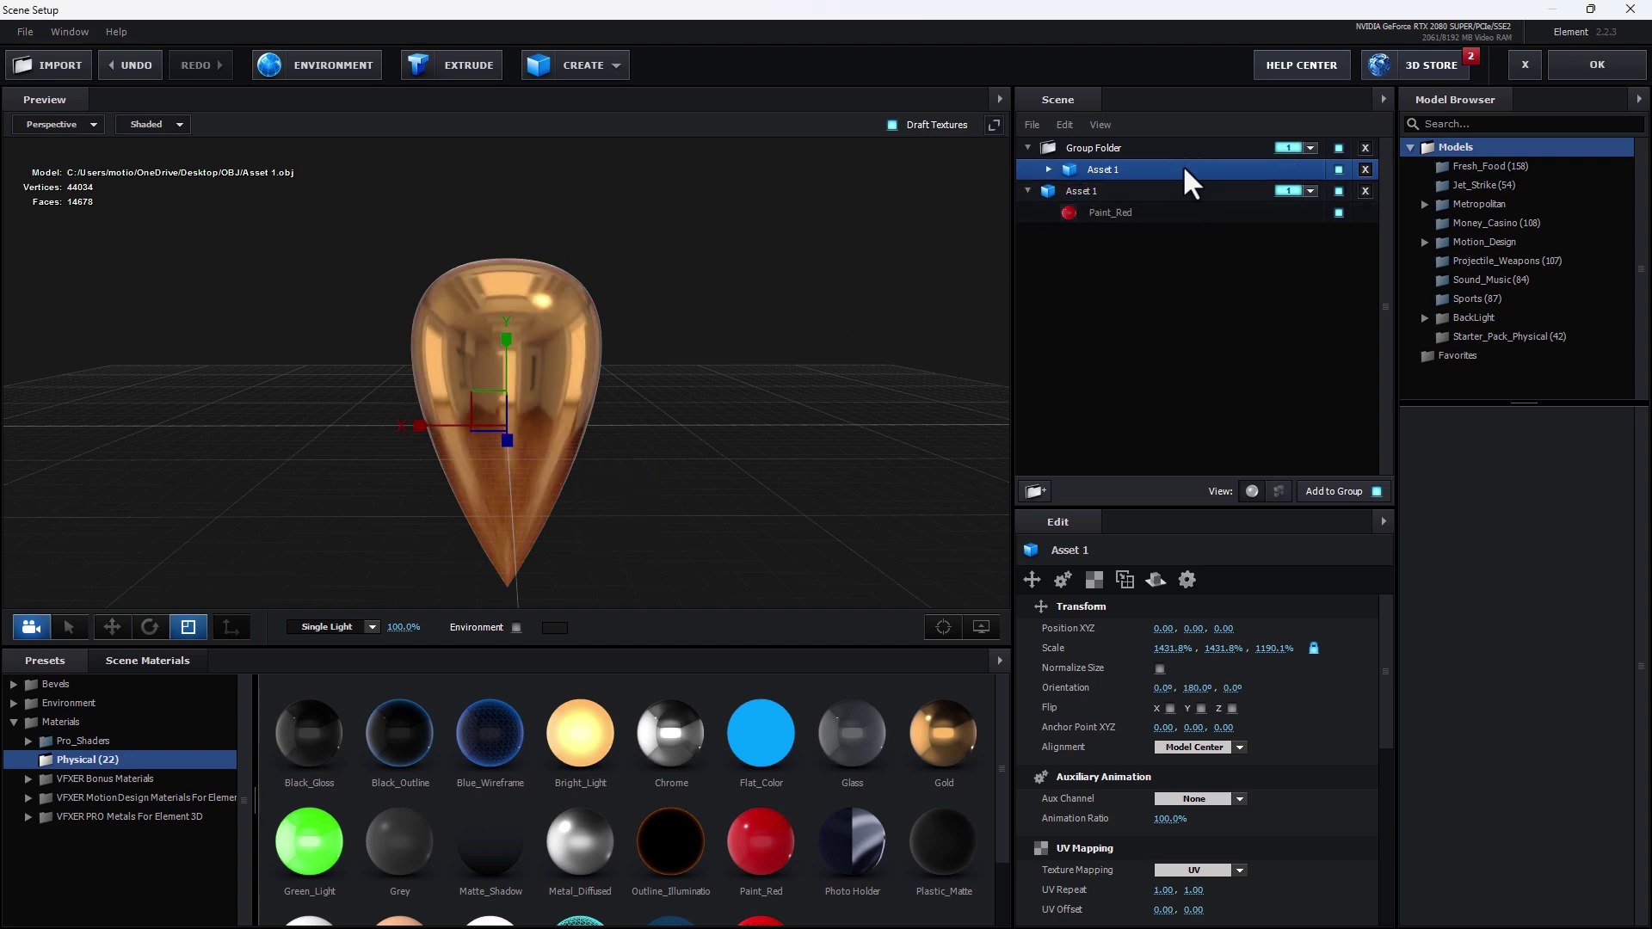
{"action": "left_click", "coordinate": [1184, 215]}
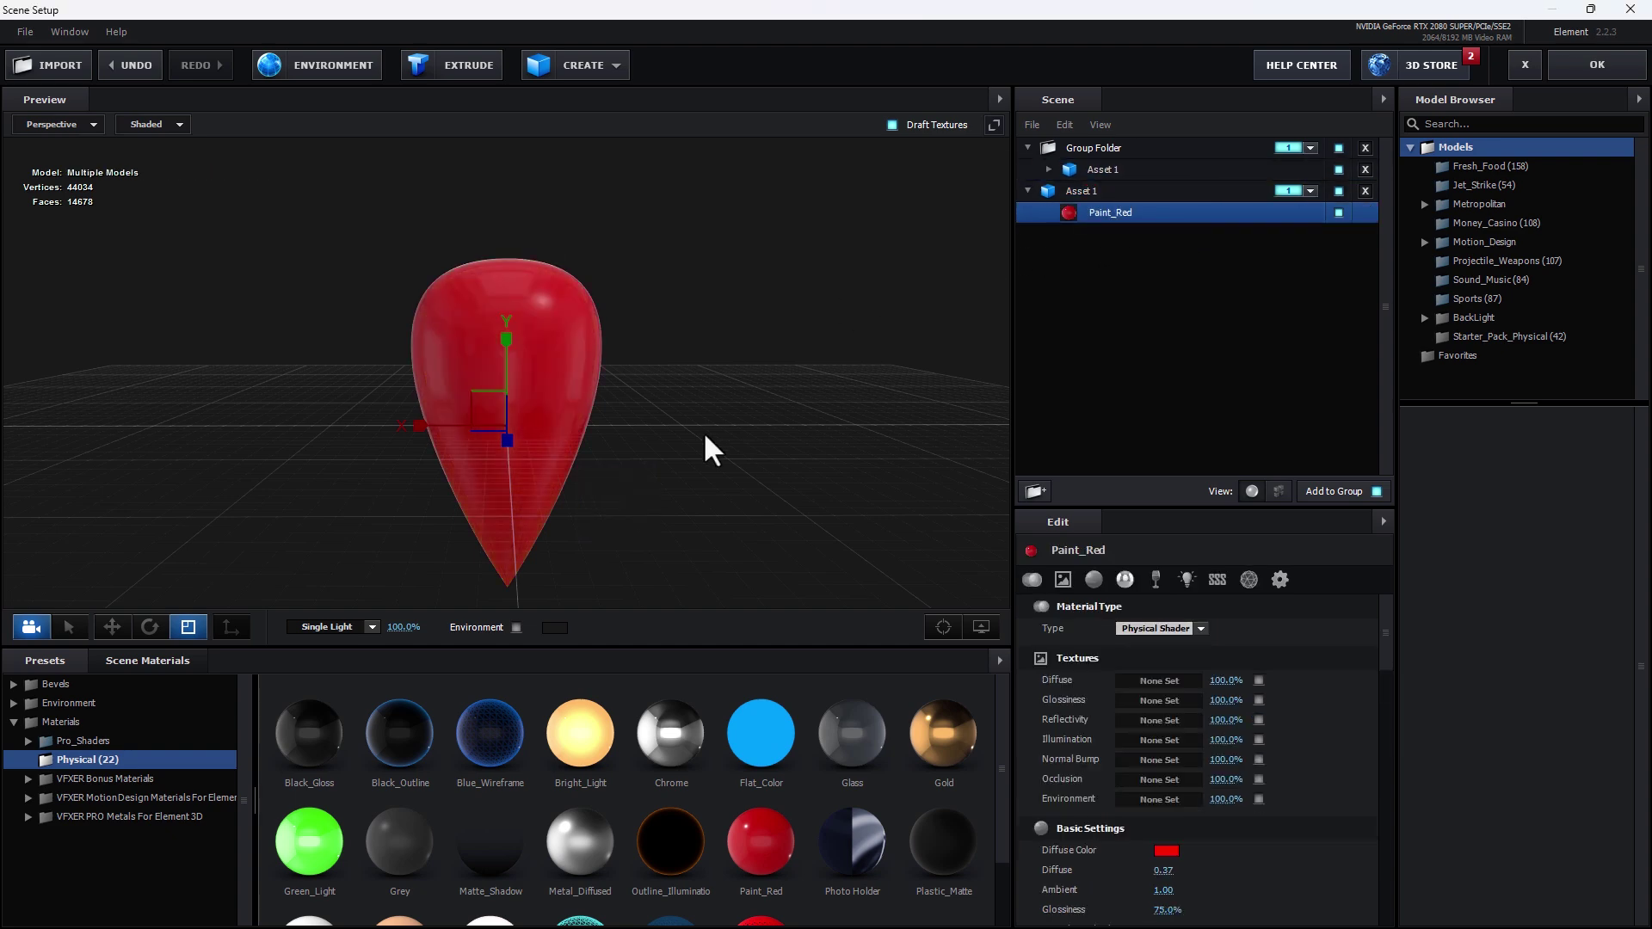
{"action": "mouse_move", "coordinate": [705, 436]}
{"action": "left_mouse_down"}
{"action": "mouse_move", "coordinate": [686, 457]}
{"action": "mouse_move", "coordinate": [703, 474]}
{"action": "left_mouse_up"}
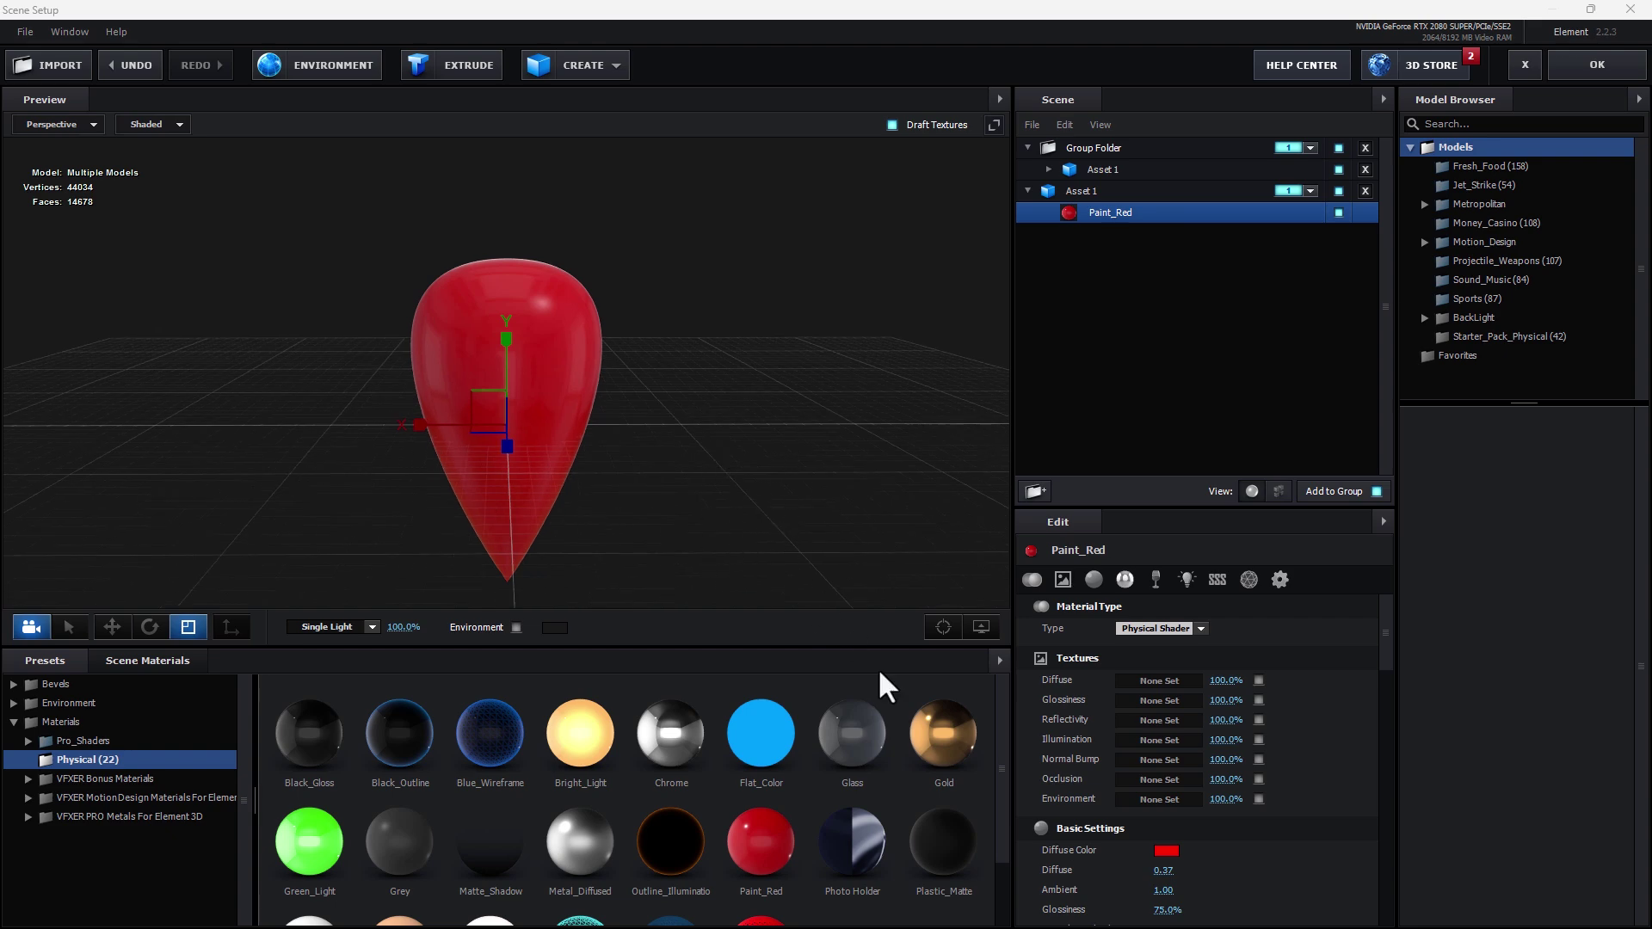
{"action": "left_click_drag", "start_coordinate": [944, 733], "coordinate": [540, 394]}
{"action": "left_click_drag", "start_coordinate": [805, 389], "coordinate": [796, 402]}
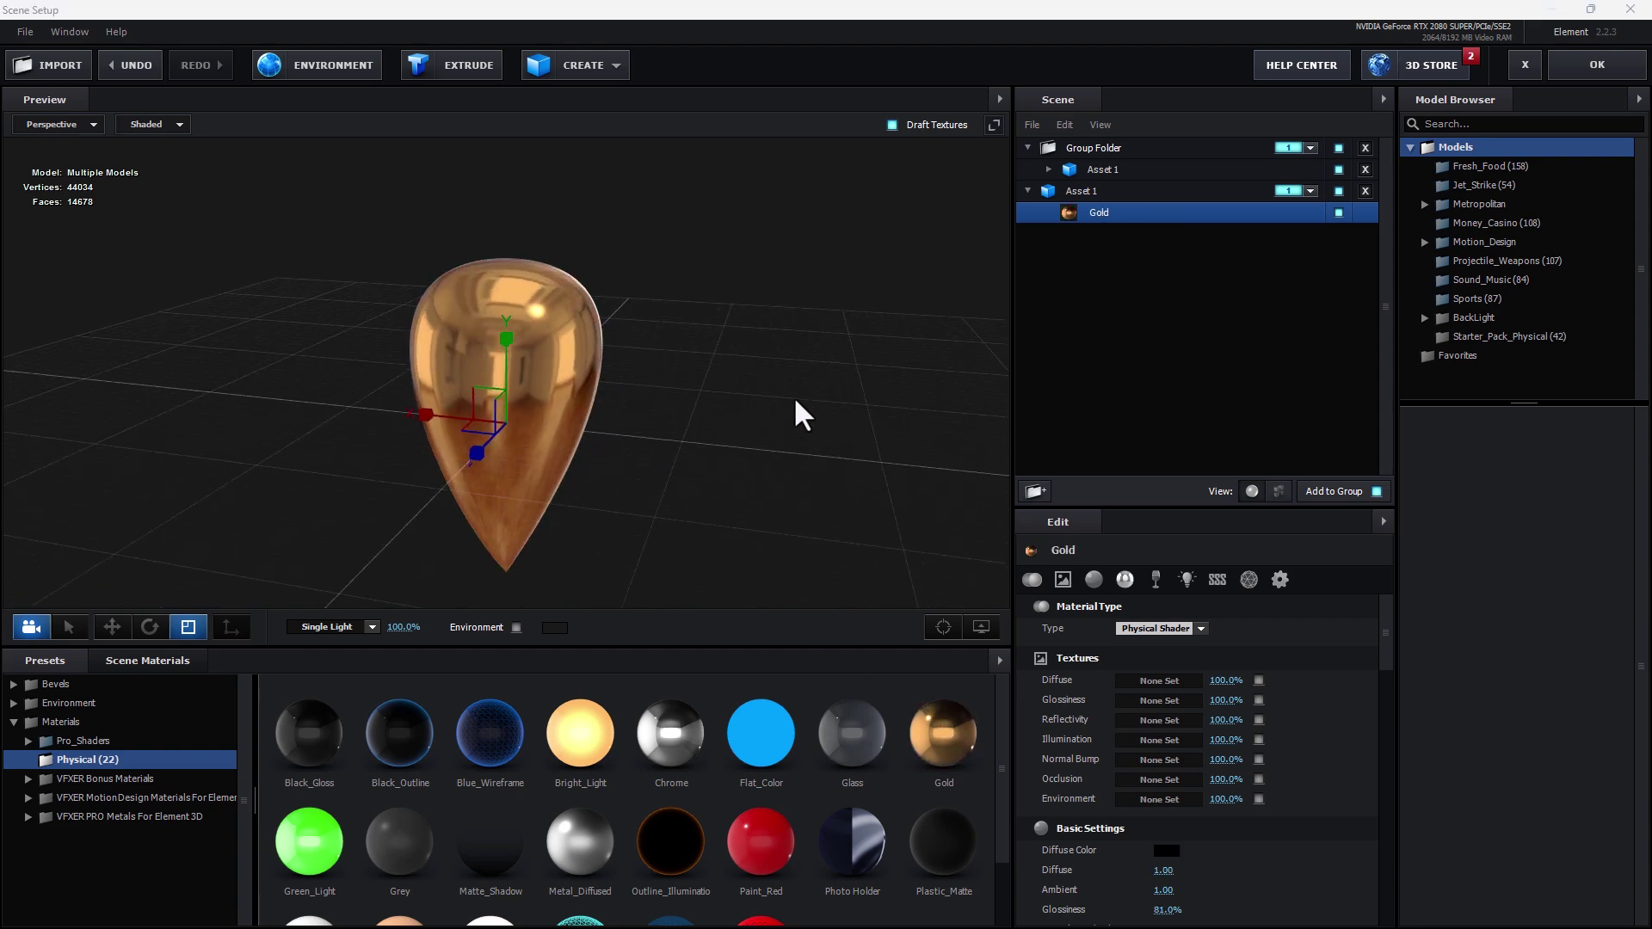
Step: Set the copy's reflectivity colour to magenta pink FF00A7
{"action": "left_click", "coordinate": [1094, 579]}
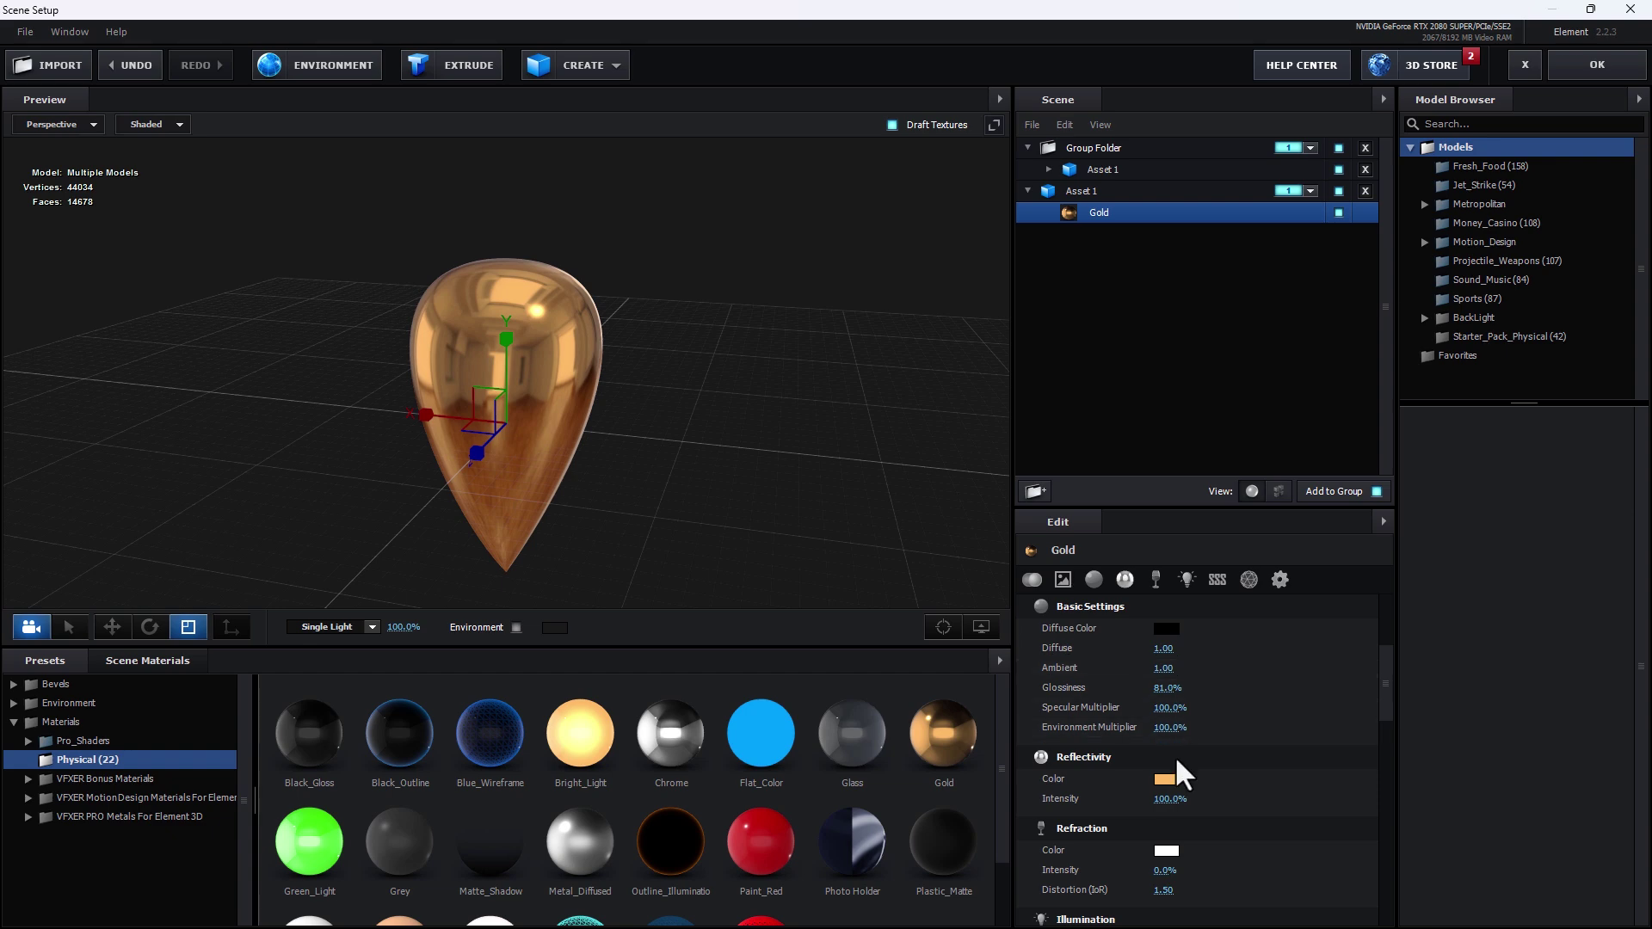
{"action": "left_click", "coordinate": [1174, 775]}
{"action": "left_click", "coordinate": [1251, 719]}
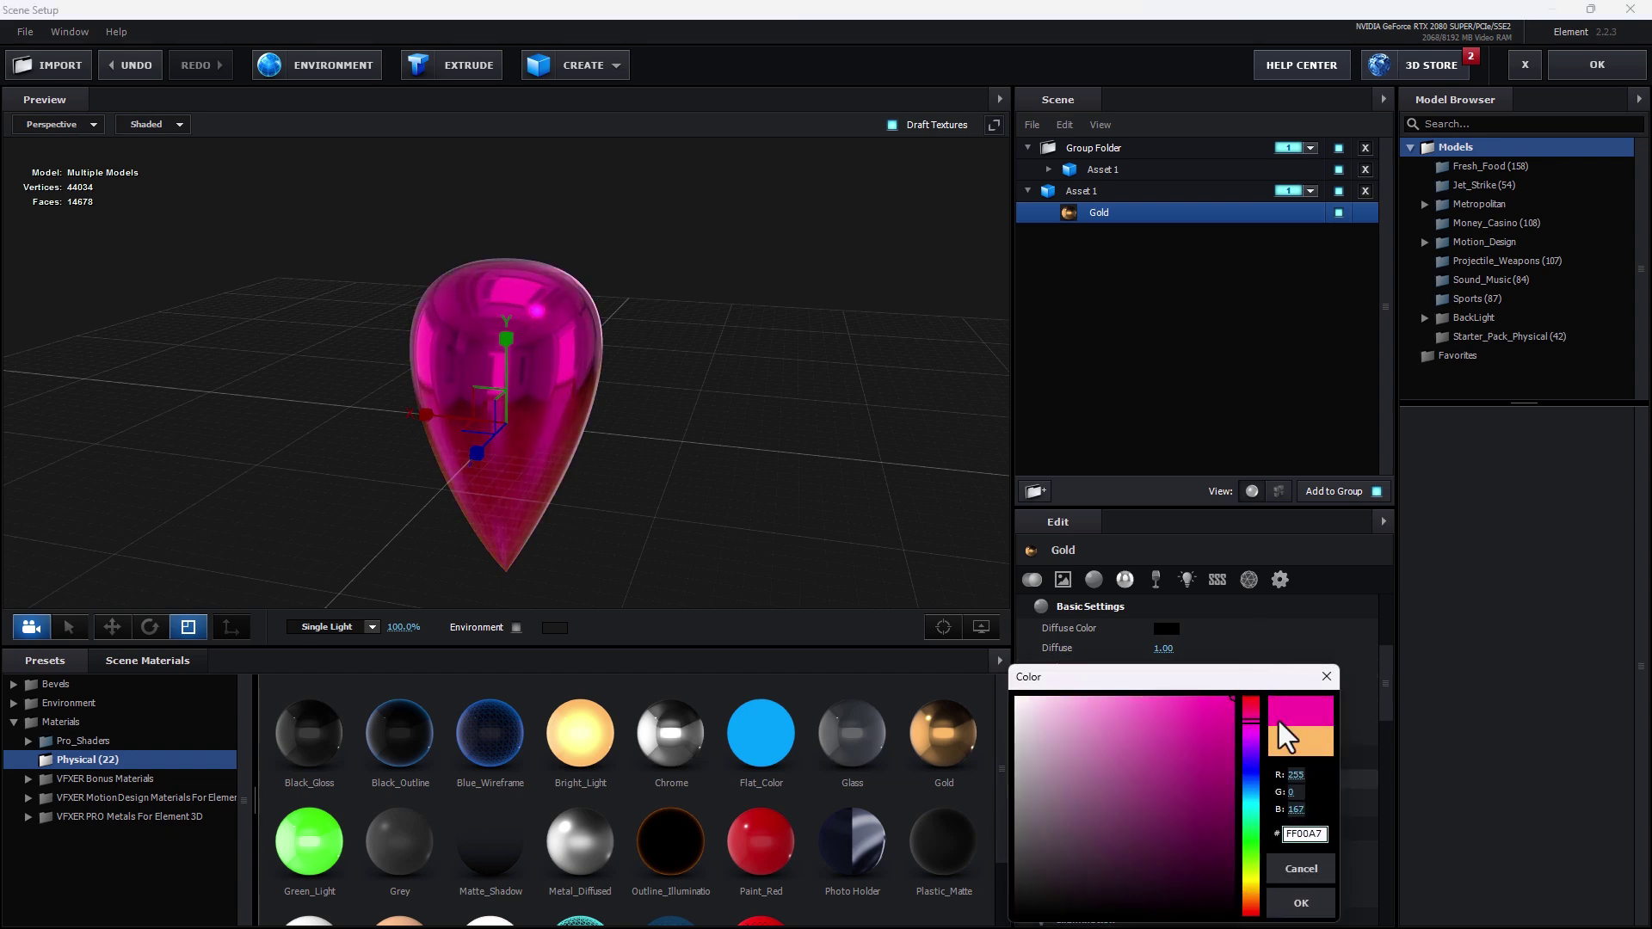
{"action": "left_click", "coordinate": [1300, 905]}
{"action": "mouse_move", "coordinate": [733, 484]}
{"action": "left_mouse_down"}
{"action": "mouse_move", "coordinate": [745, 461]}
{"action": "mouse_move", "coordinate": [690, 470]}
{"action": "mouse_move", "coordinate": [755, 468]}
{"action": "left_mouse_up"}
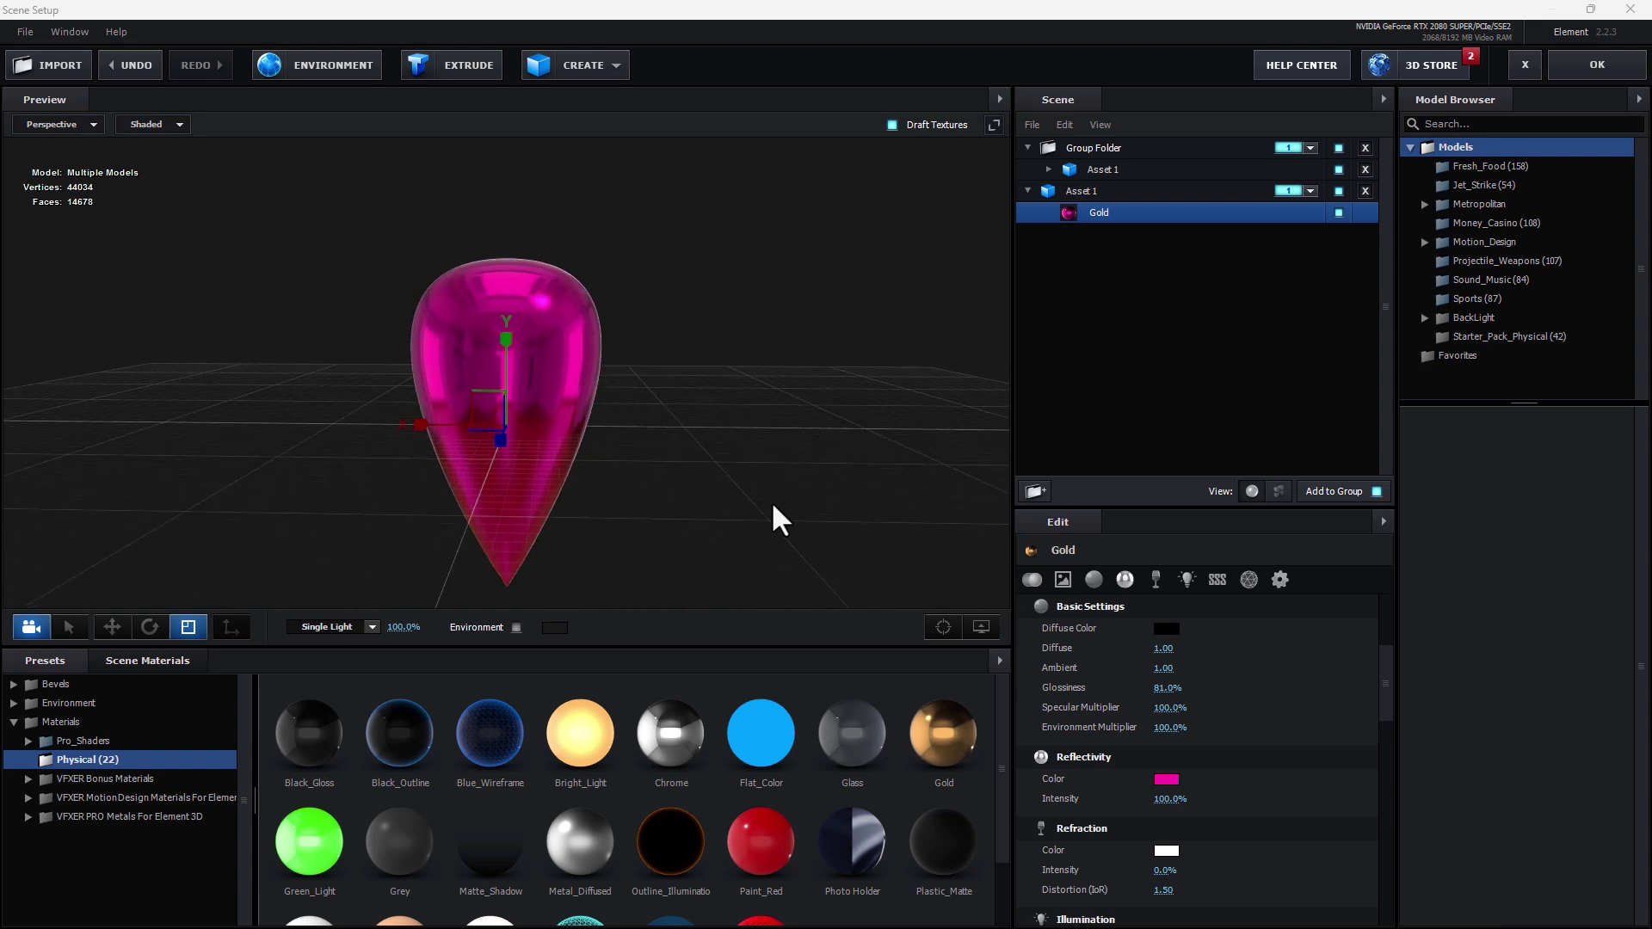
Step: Duplicate Asset 1 again and assign the new copy to group 3
{"action": "right_click", "coordinate": [1081, 190]}
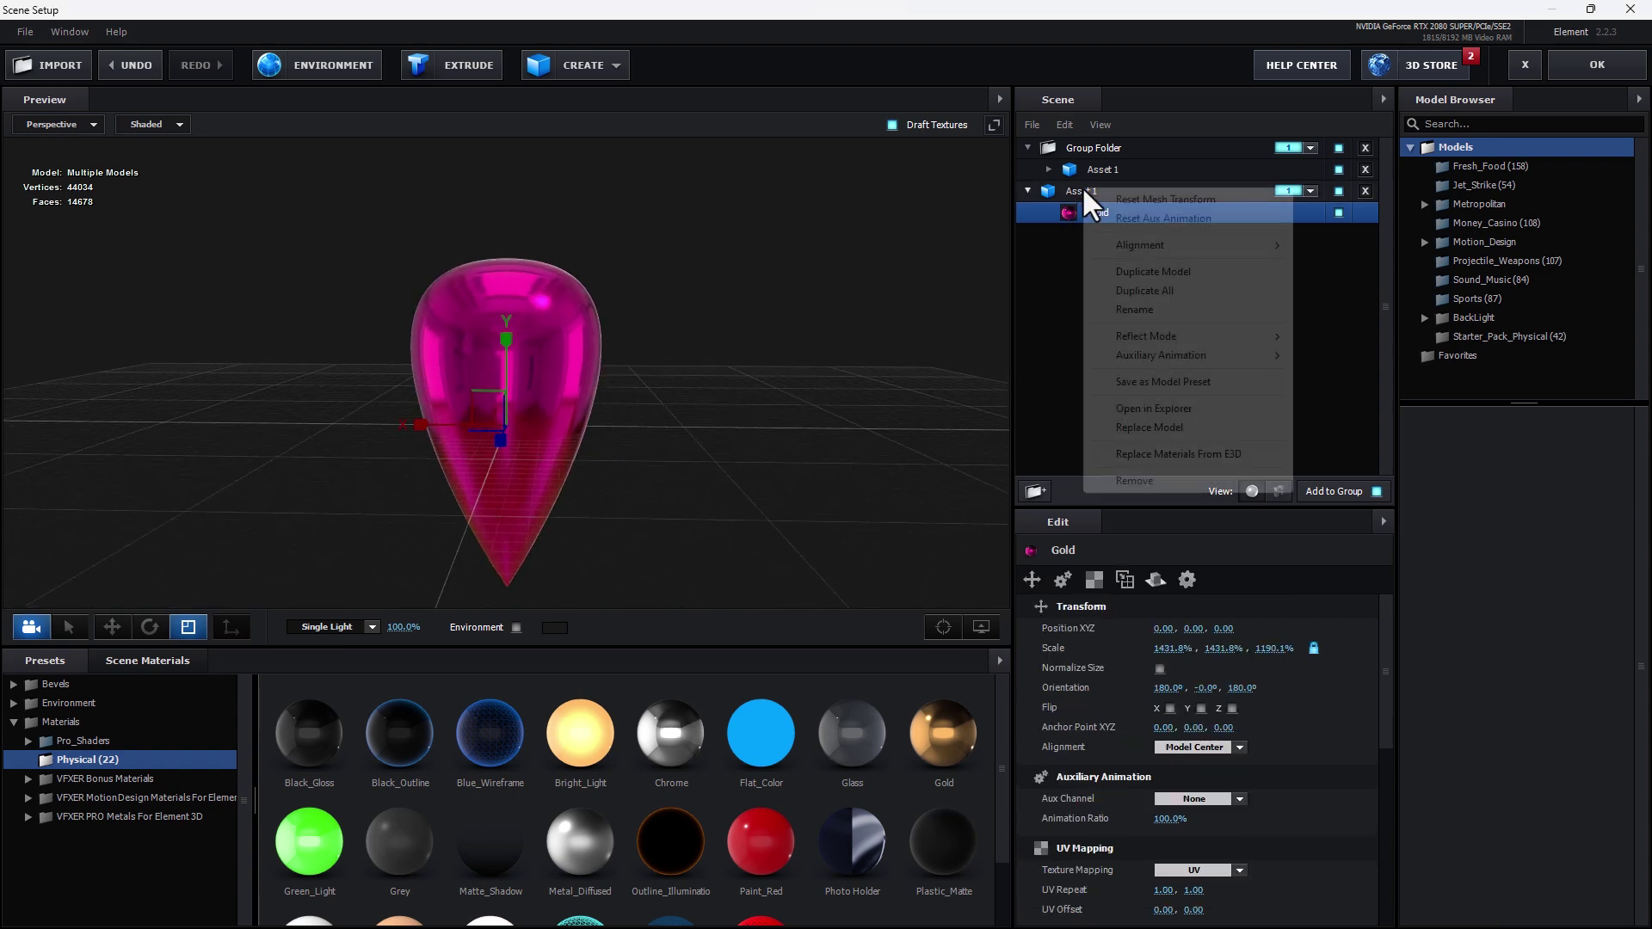
{"action": "left_click", "coordinate": [1153, 271]}
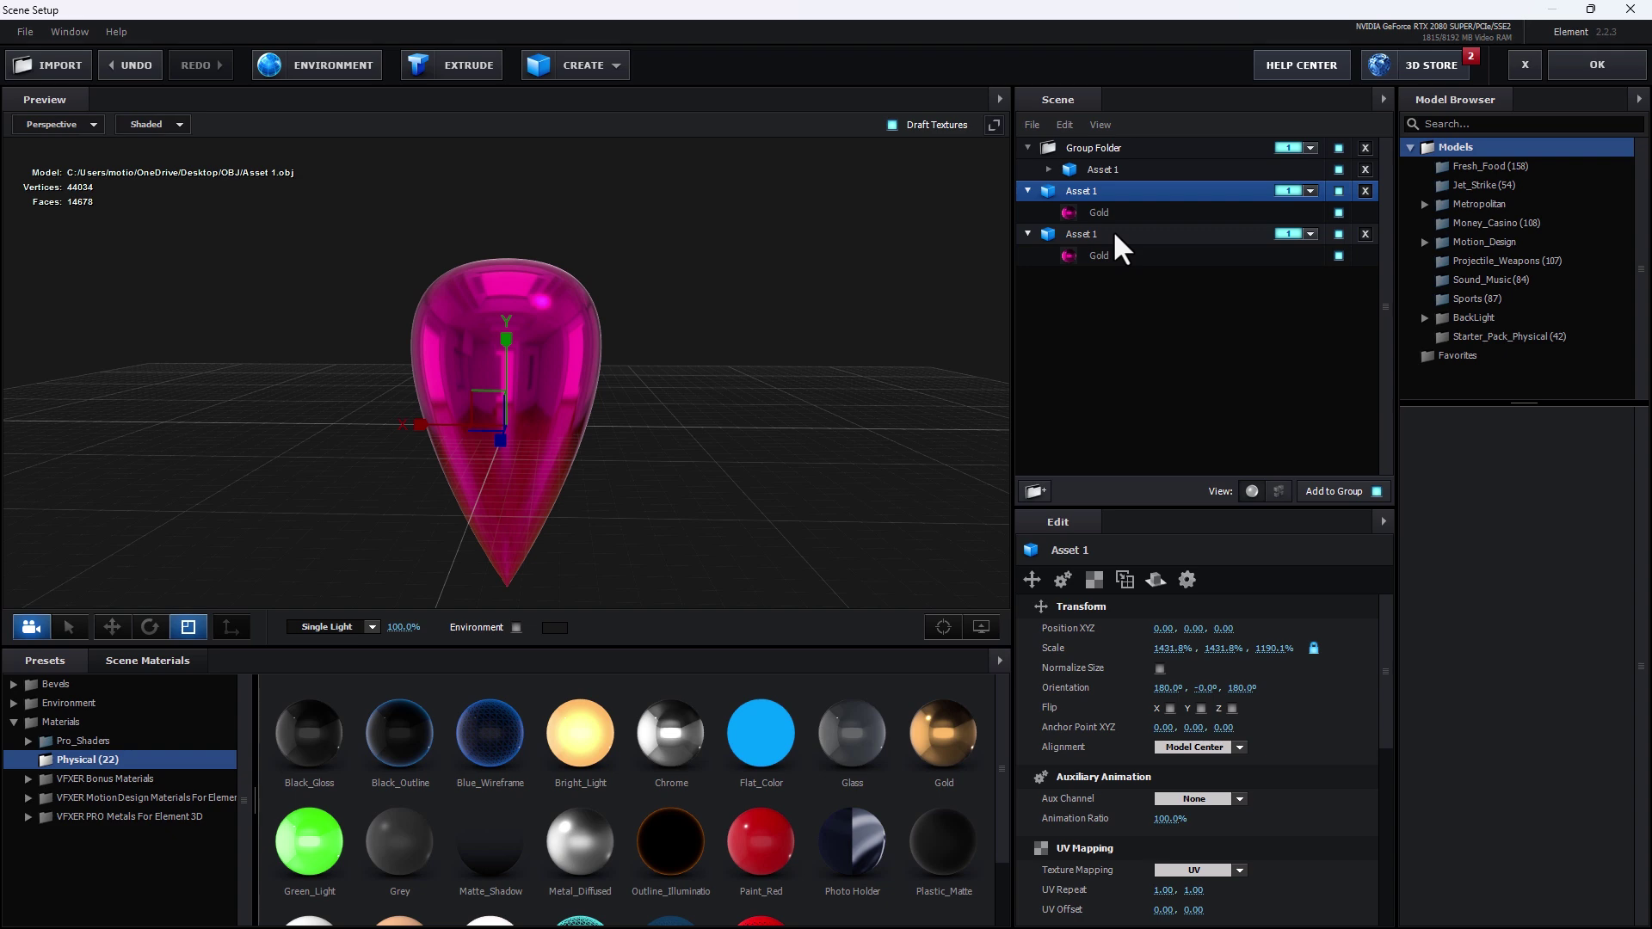
{"action": "left_click", "coordinate": [1310, 191]}
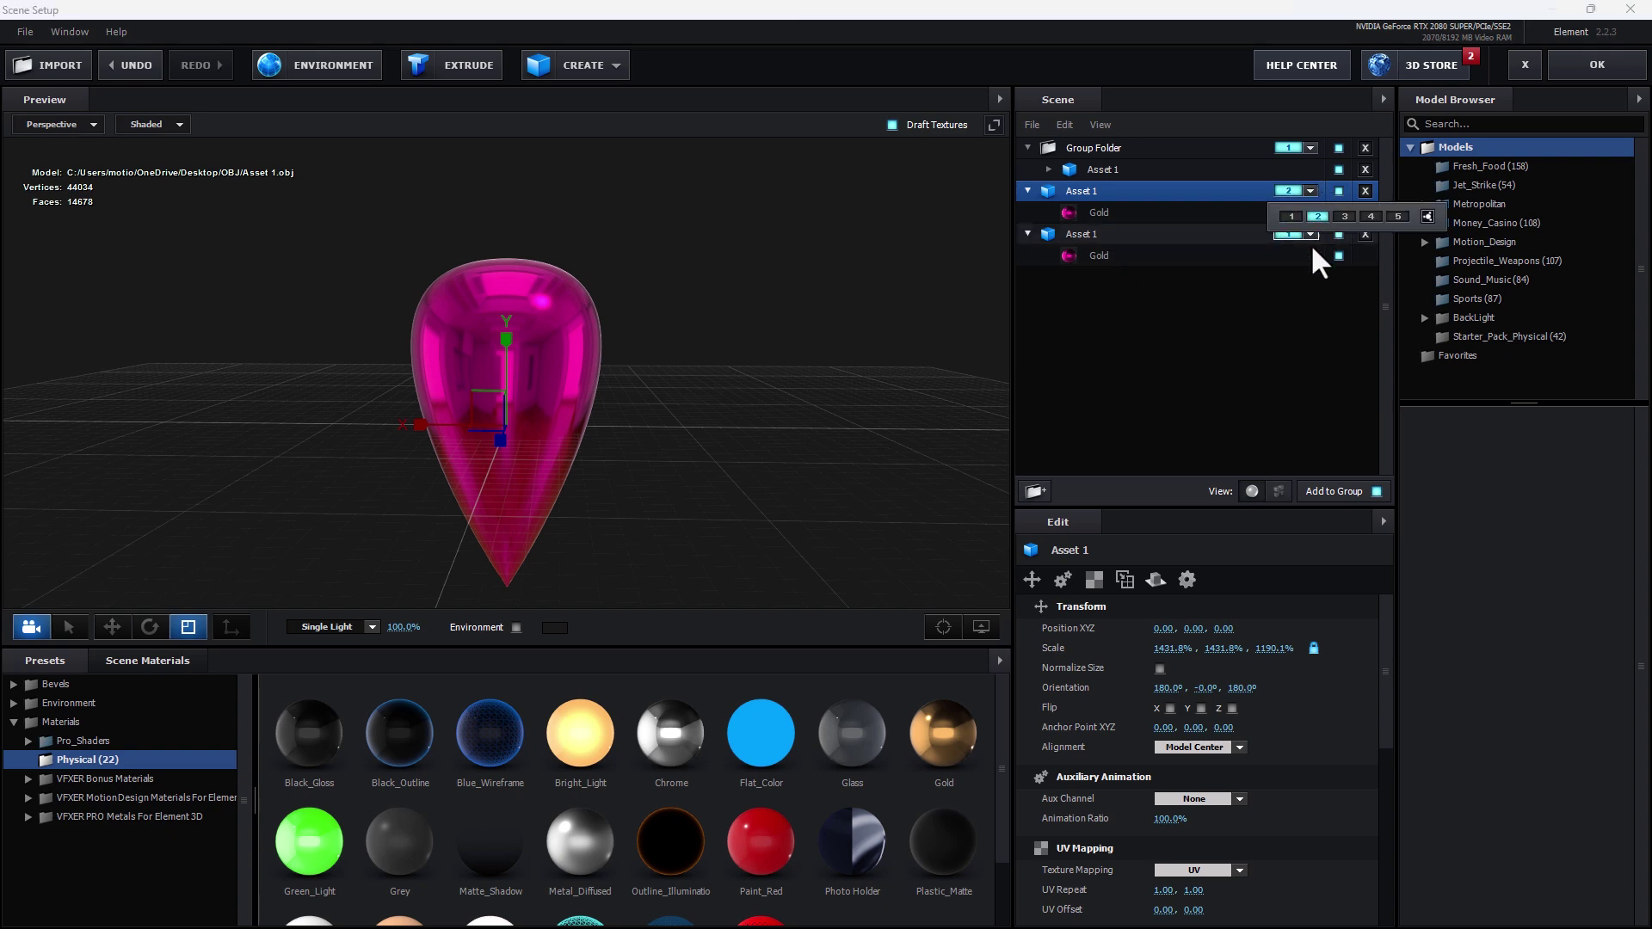
{"action": "left_click", "coordinate": [1310, 234]}
{"action": "left_click", "coordinate": [1344, 259]}
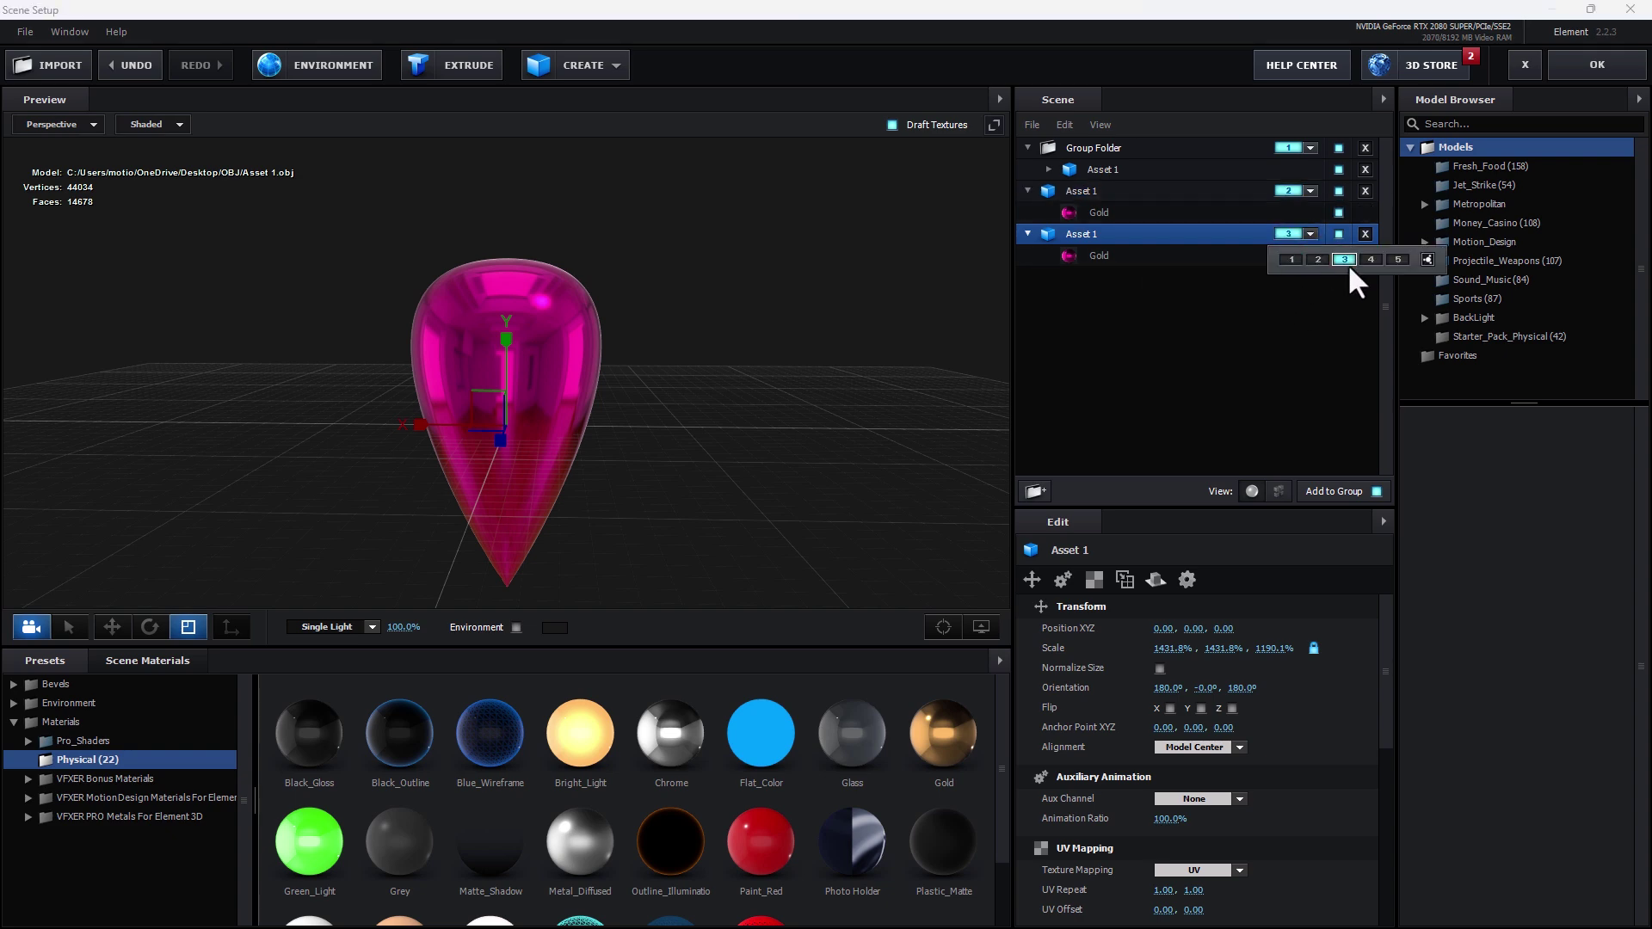
Step: Change the copy's reflectivity colour to cyan 00FFEF and apply the scene with OK
{"action": "left_click", "coordinate": [1113, 256]}
{"action": "left_click", "coordinate": [1168, 780]}
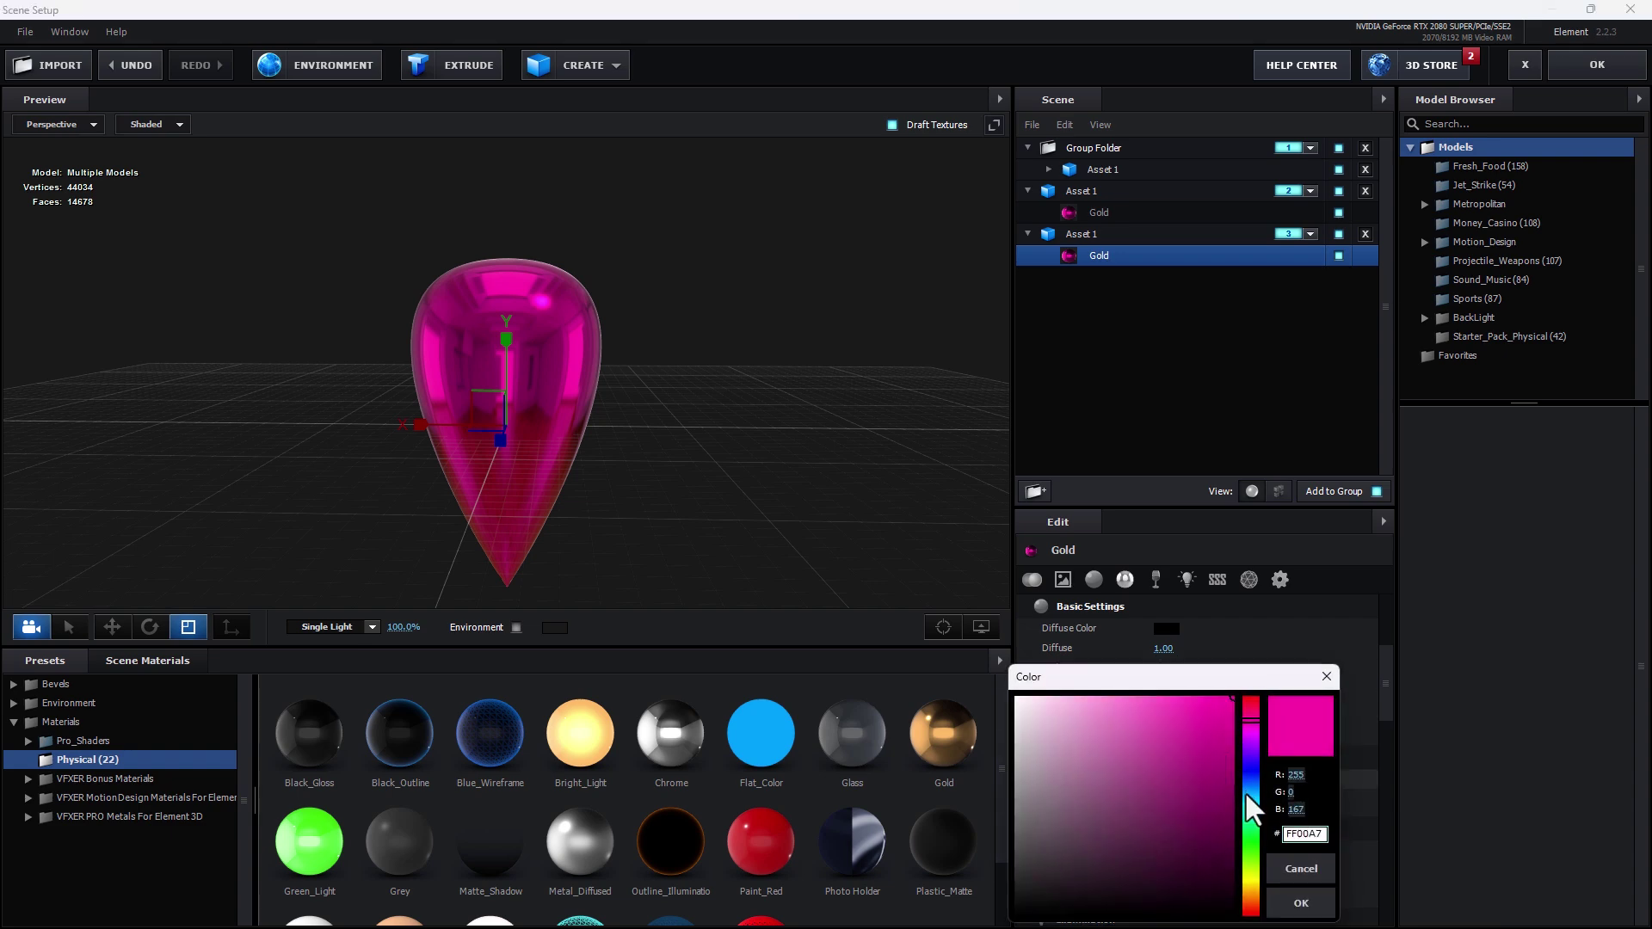
{"action": "left_click_drag", "start_coordinate": [1246, 792], "coordinate": [1247, 804]}
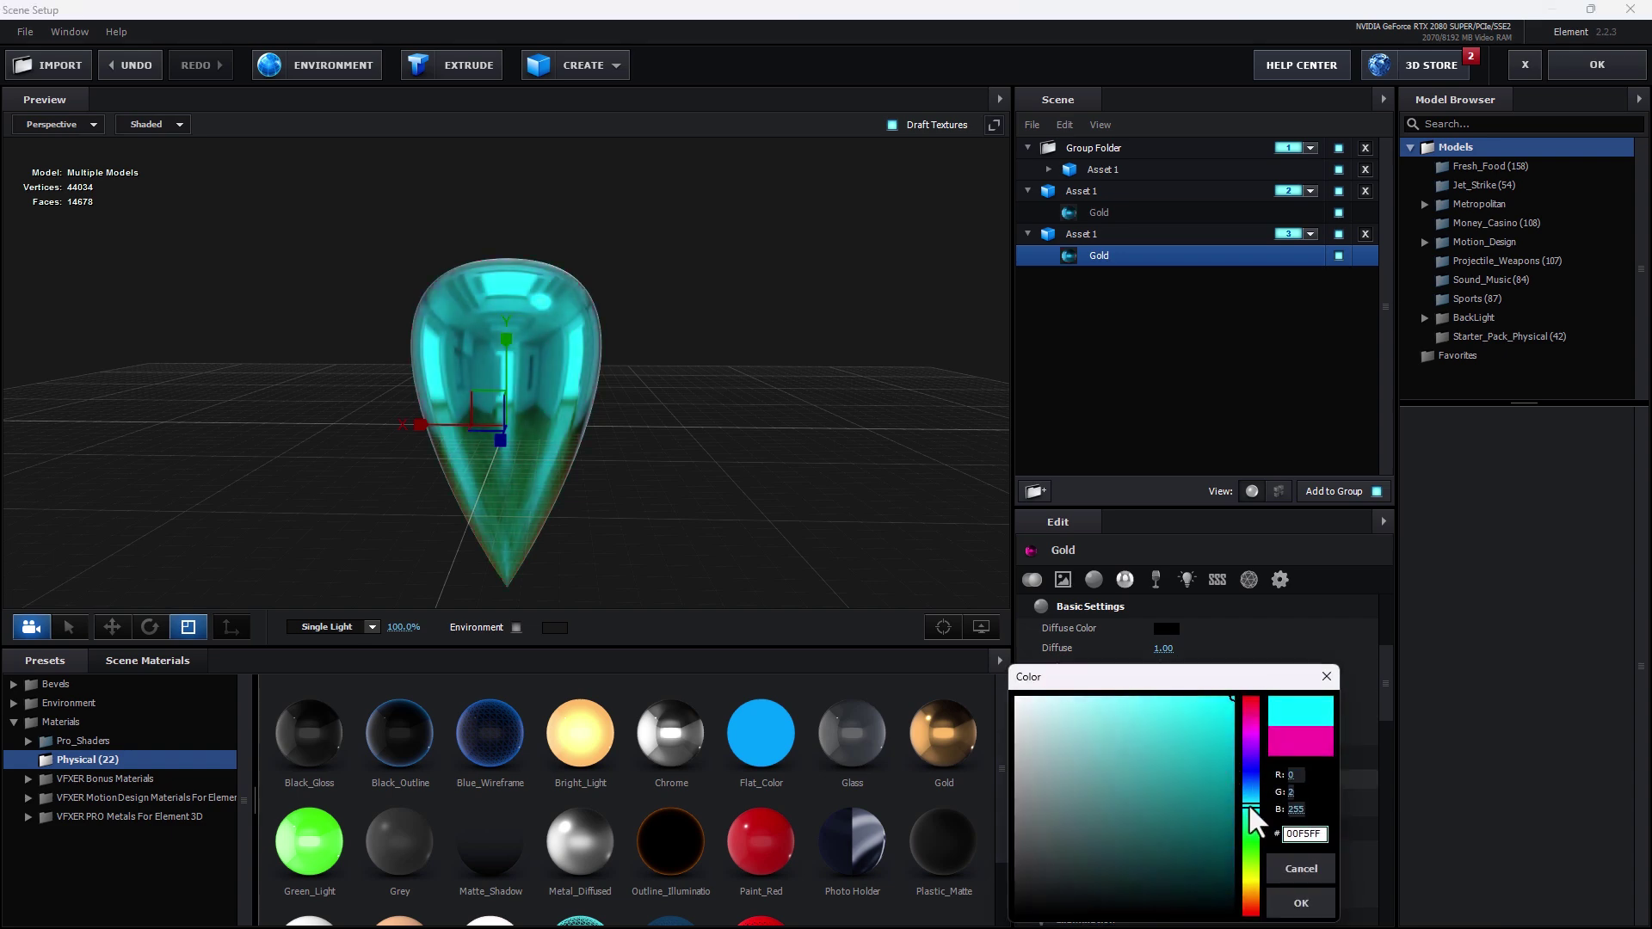
{"action": "left_click", "coordinate": [1317, 888]}
{"action": "left_click_drag", "start_coordinate": [741, 415], "coordinate": [705, 423]}
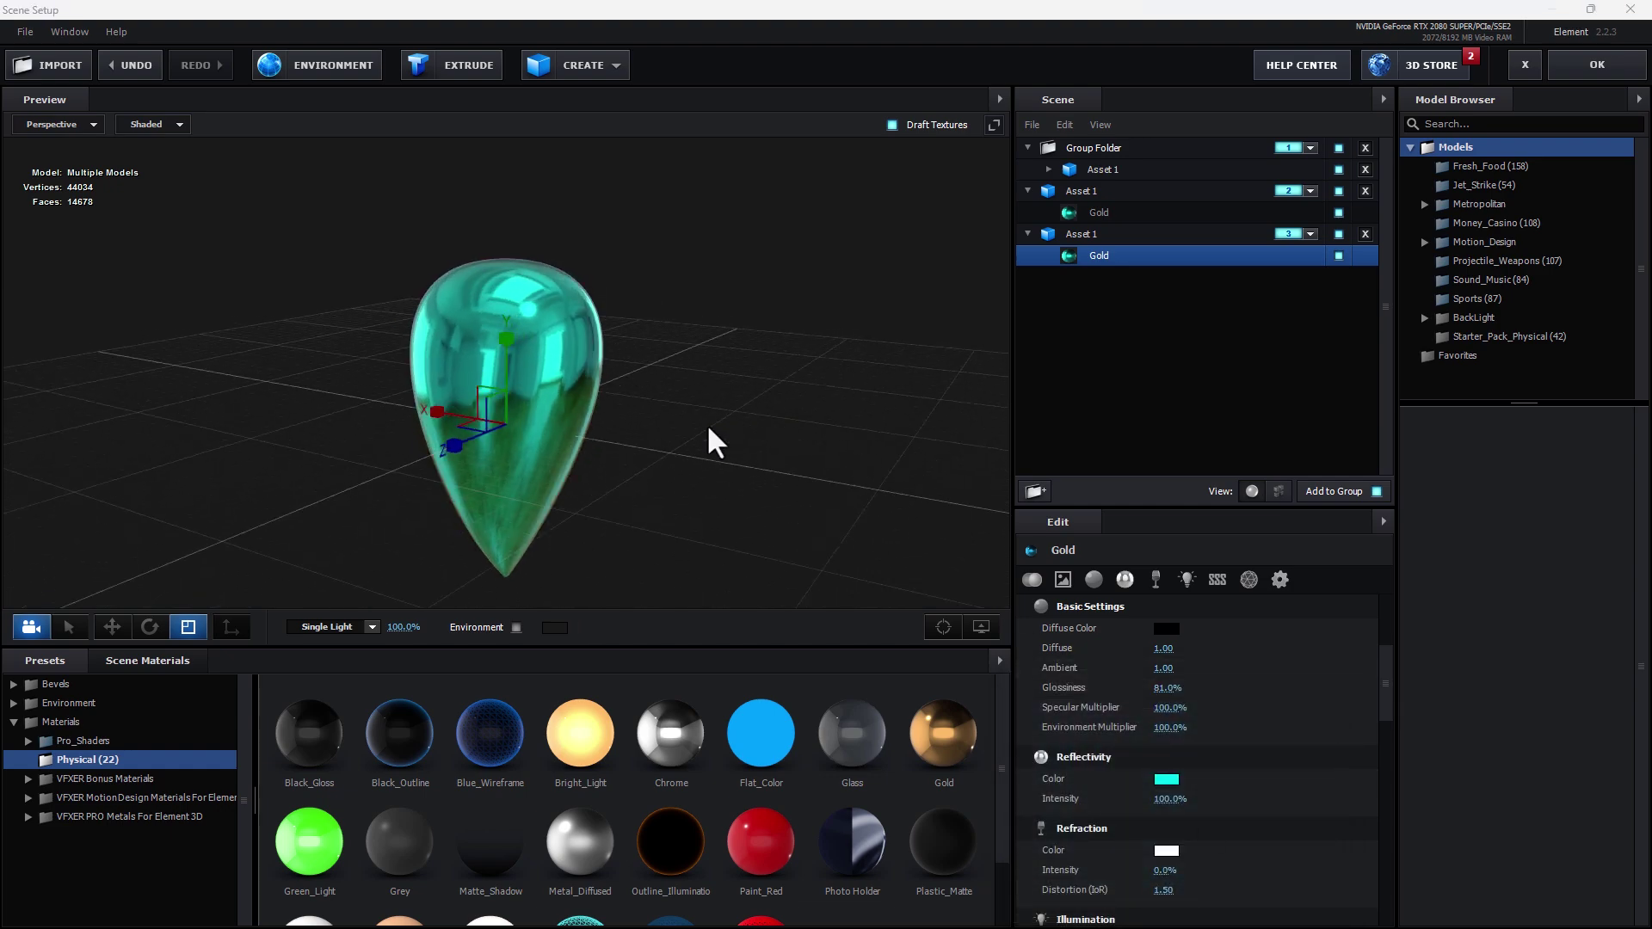
{"action": "left_click", "coordinate": [1598, 64]}
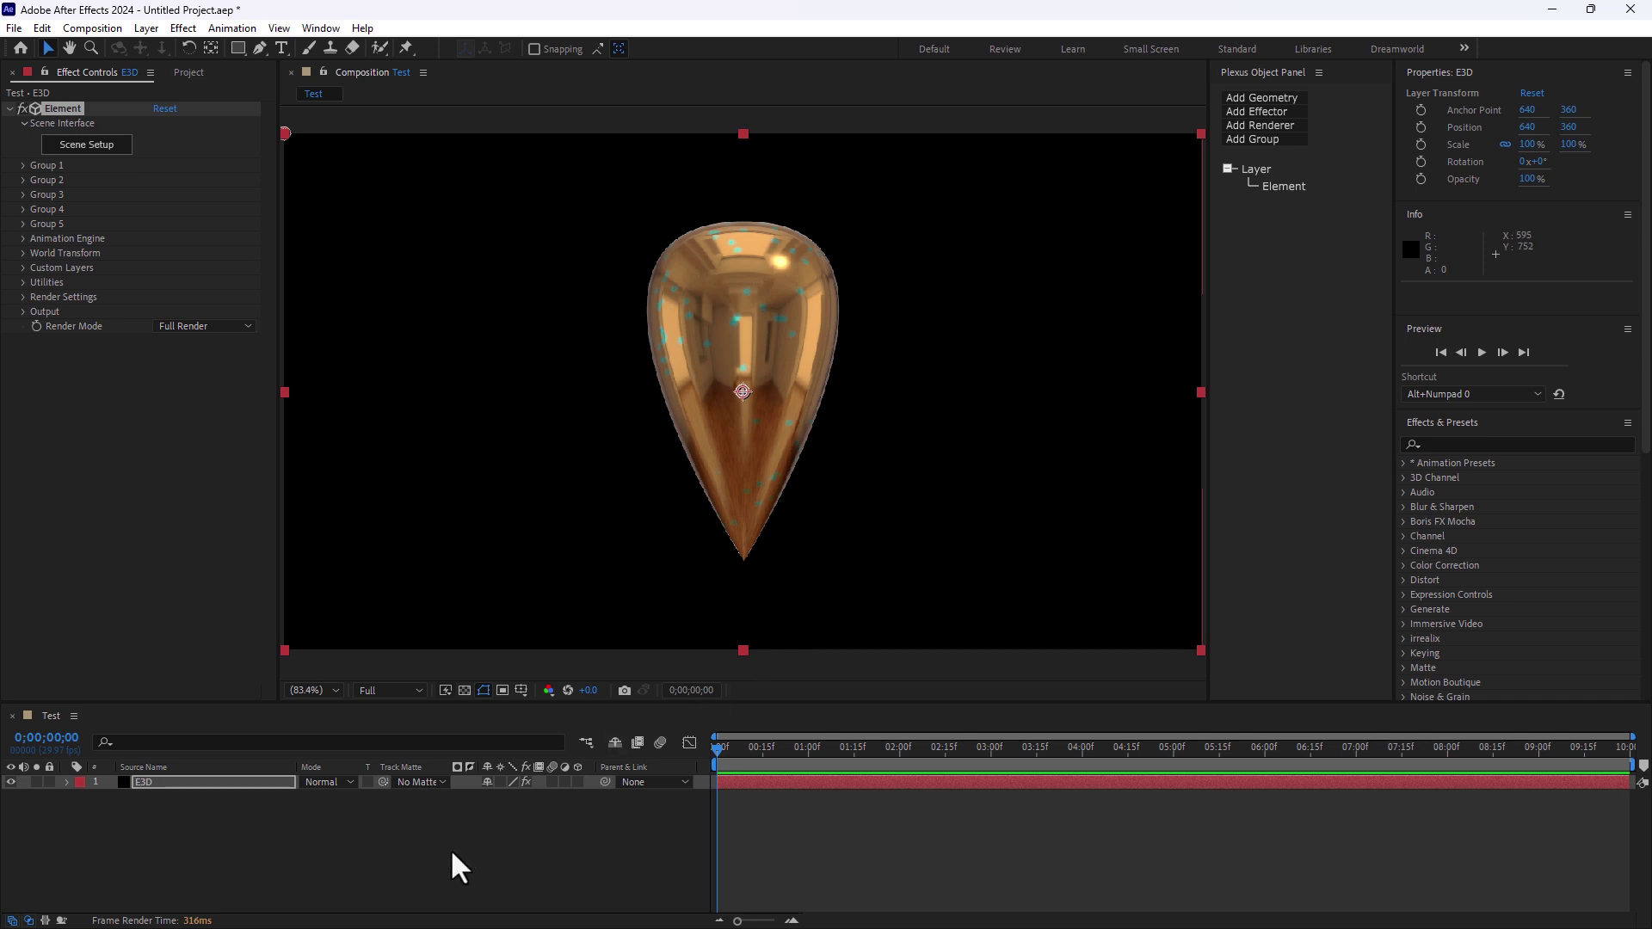
Step: Add a camera layer named Camera 1 with the 24mm lens preset, then select the E3D layer
{"action": "right_click", "coordinate": [432, 869]}
{"action": "mouse_move", "coordinate": [473, 654]}
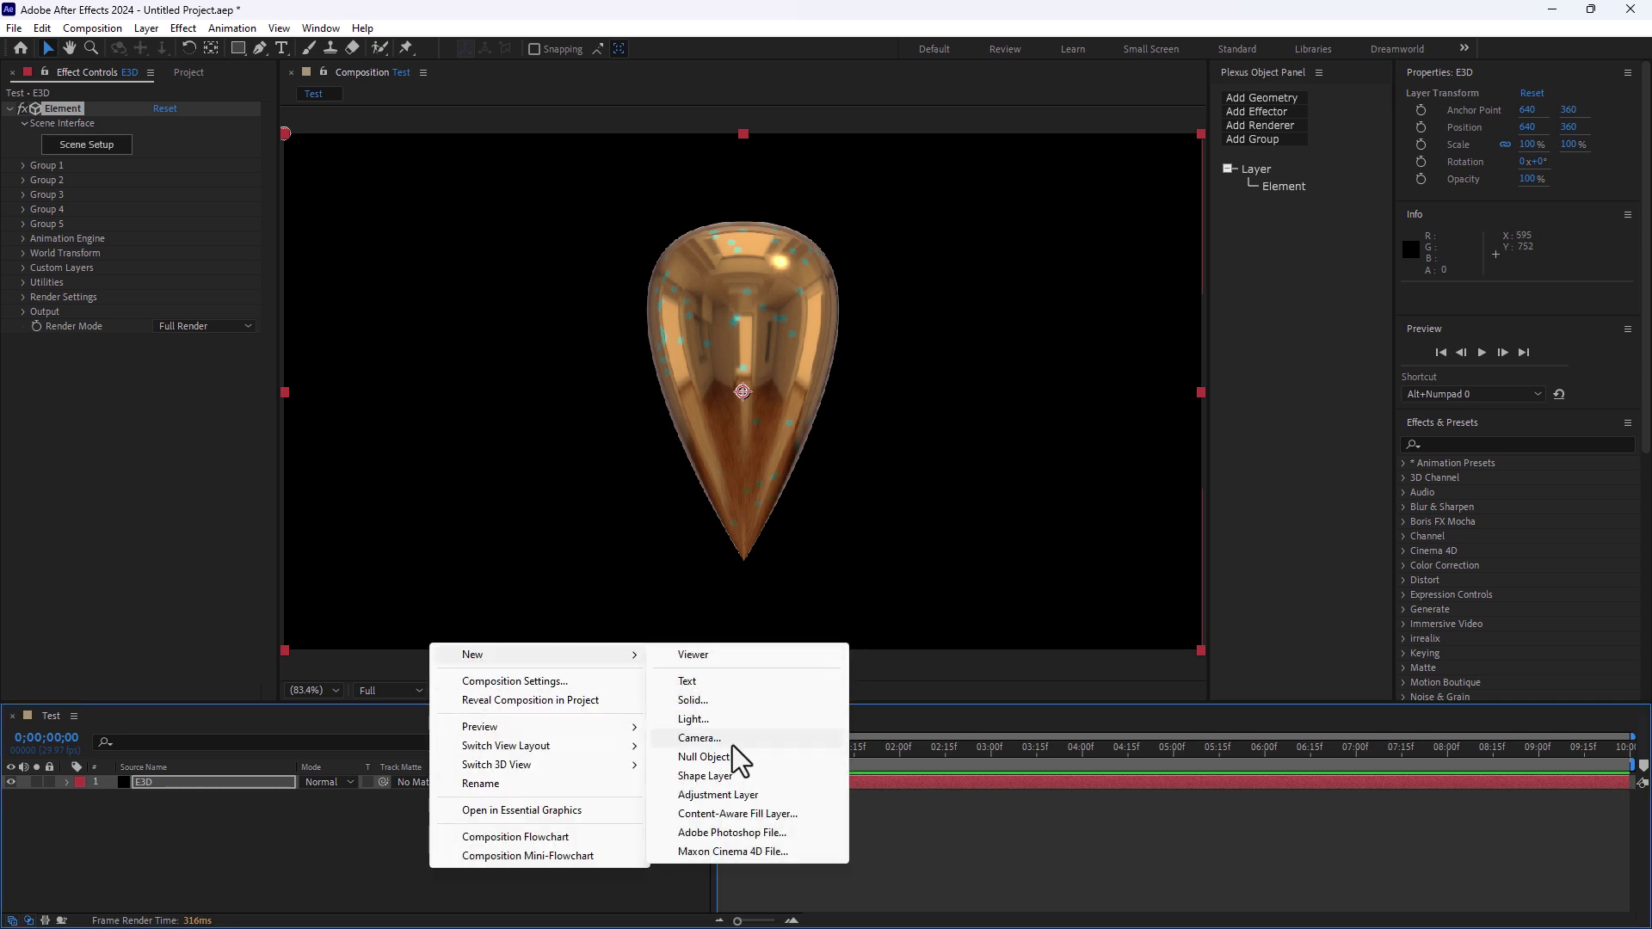
{"action": "left_click", "coordinate": [699, 738]}
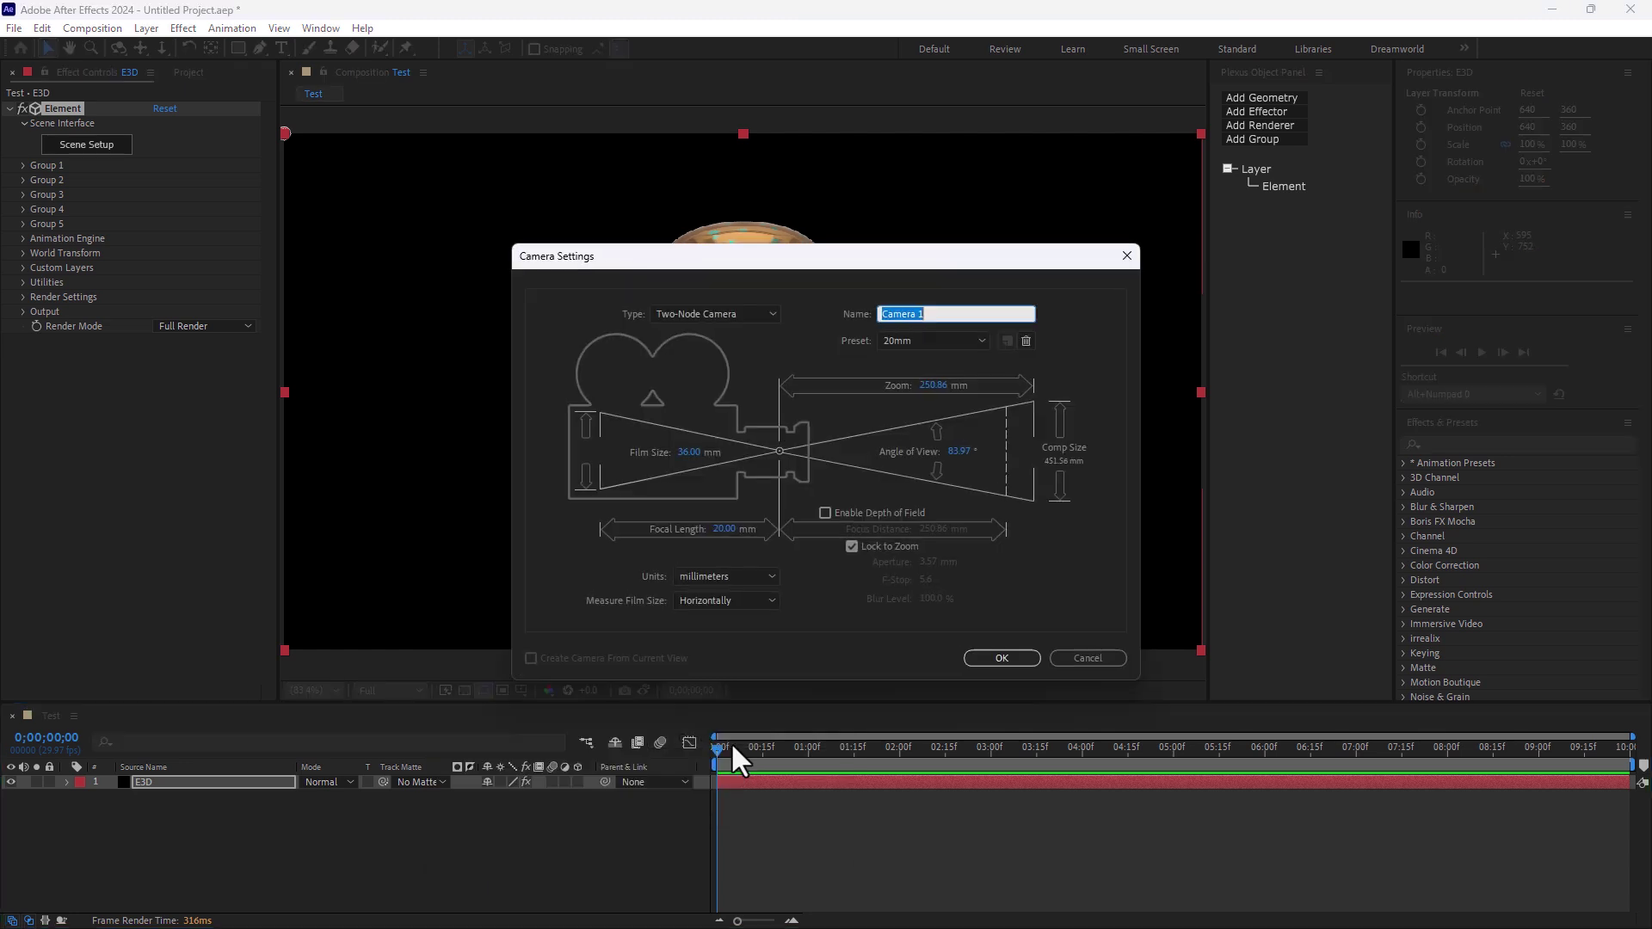
{"action": "left_click", "coordinate": [925, 339]}
{"action": "left_click", "coordinate": [928, 439]}
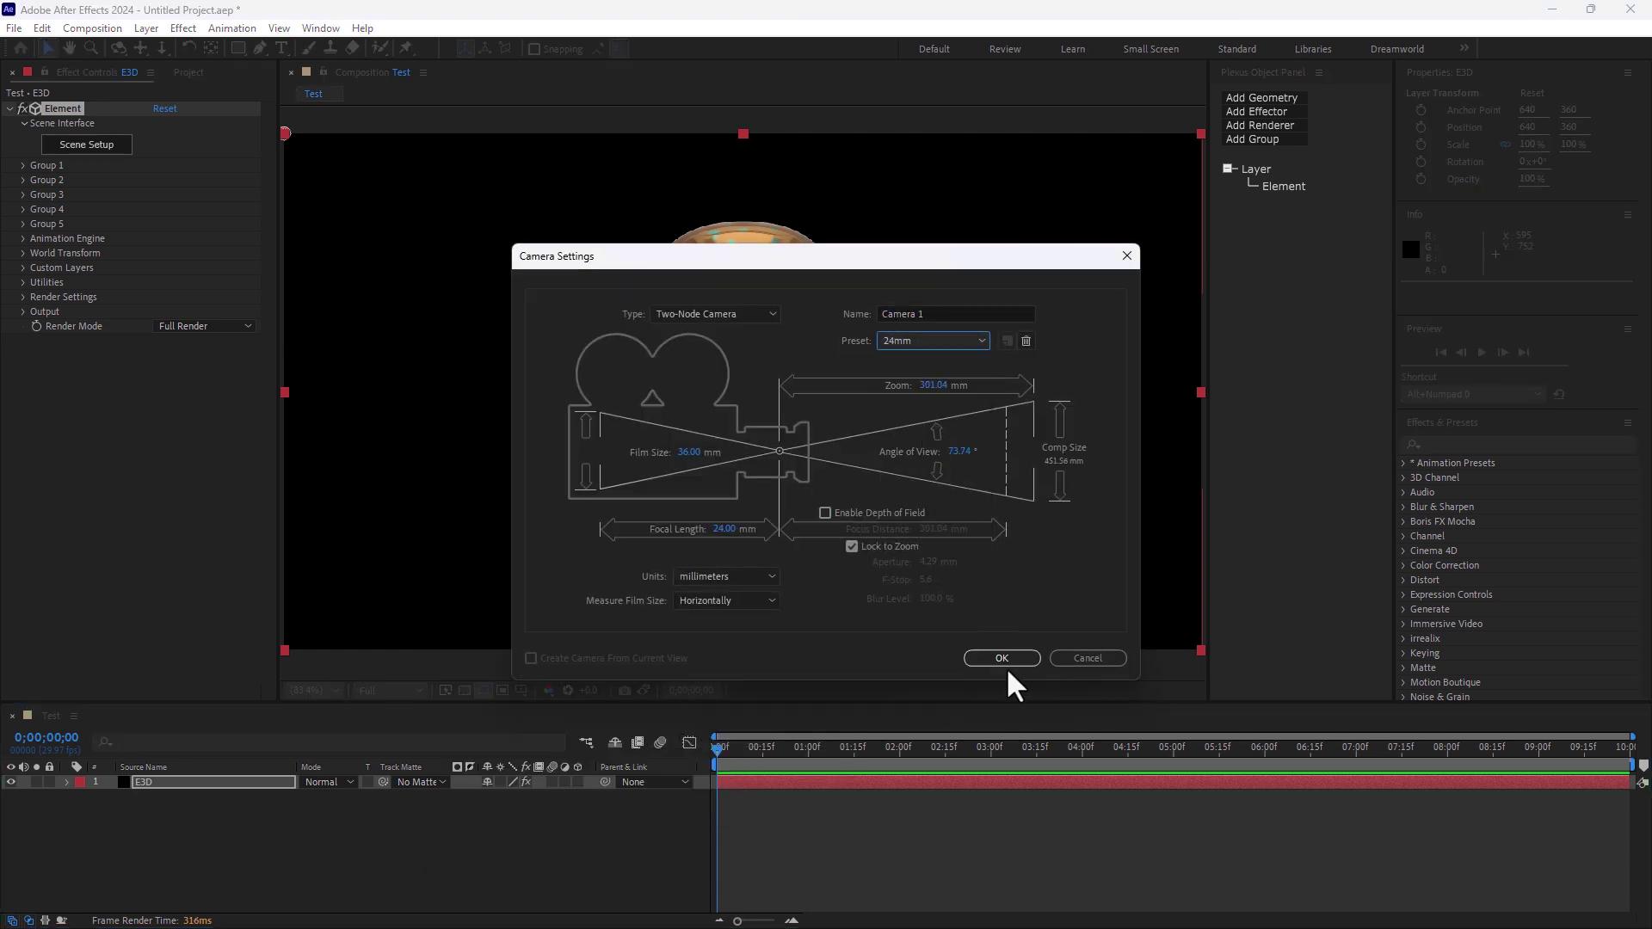
{"action": "left_click", "coordinate": [1011, 661]}
{"action": "left_click", "coordinate": [168, 797]}
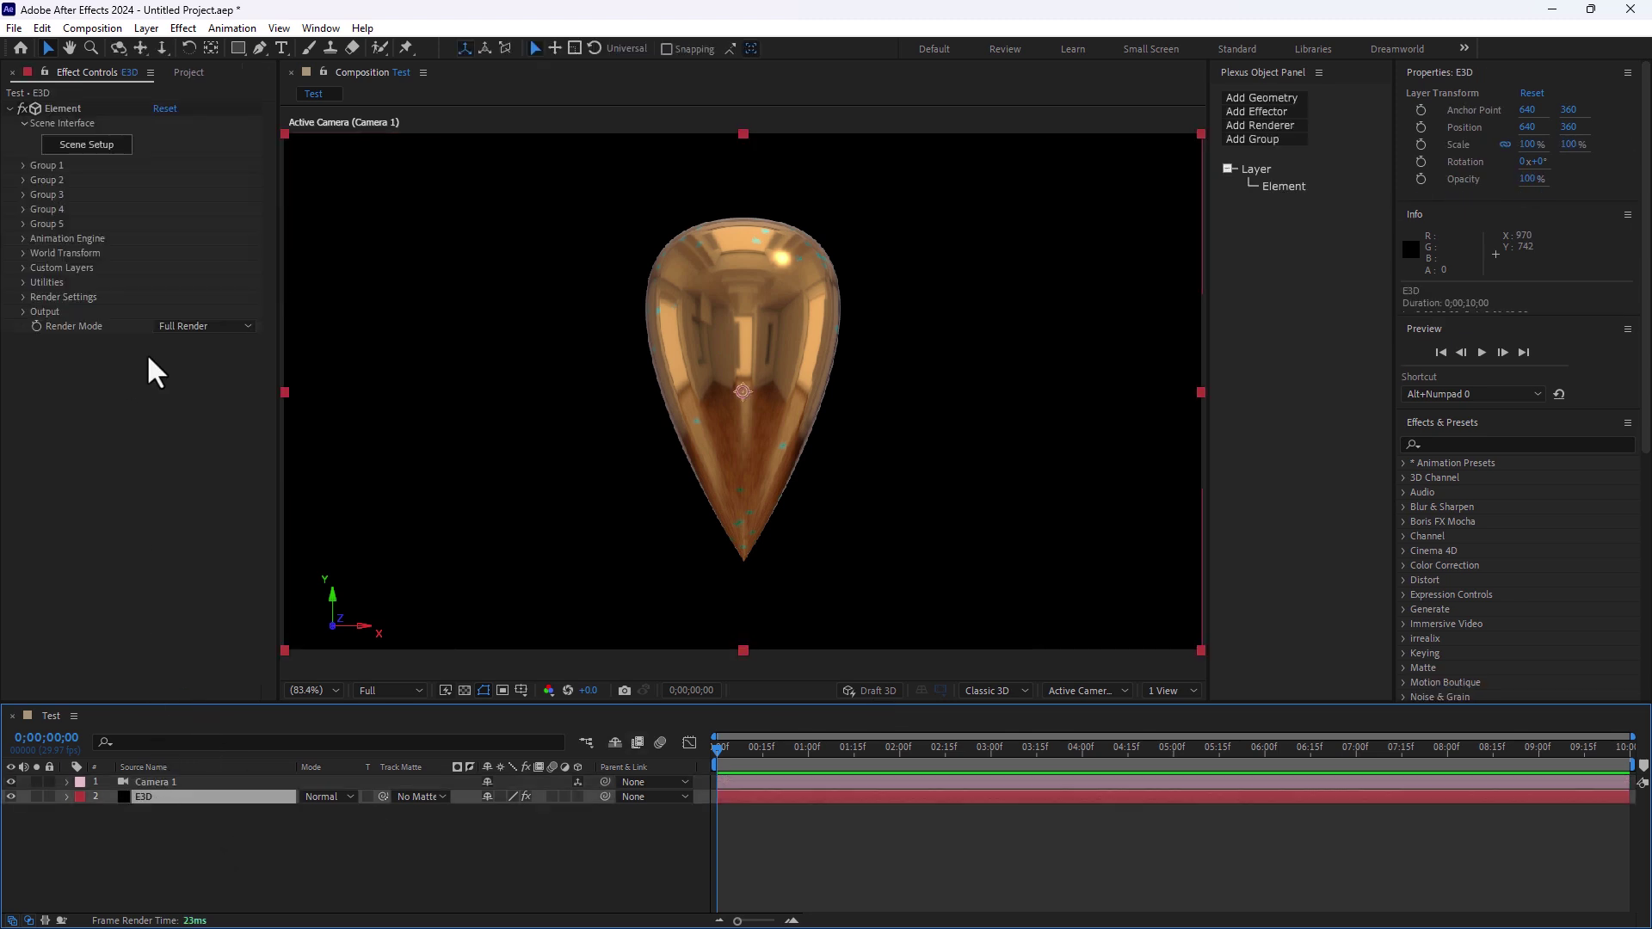
Step: Close the Plexus panel and move the Group 2 cyan balloon left of the copper one
{"action": "left_click", "coordinate": [1319, 72]}
{"action": "left_click", "coordinate": [1361, 79]}
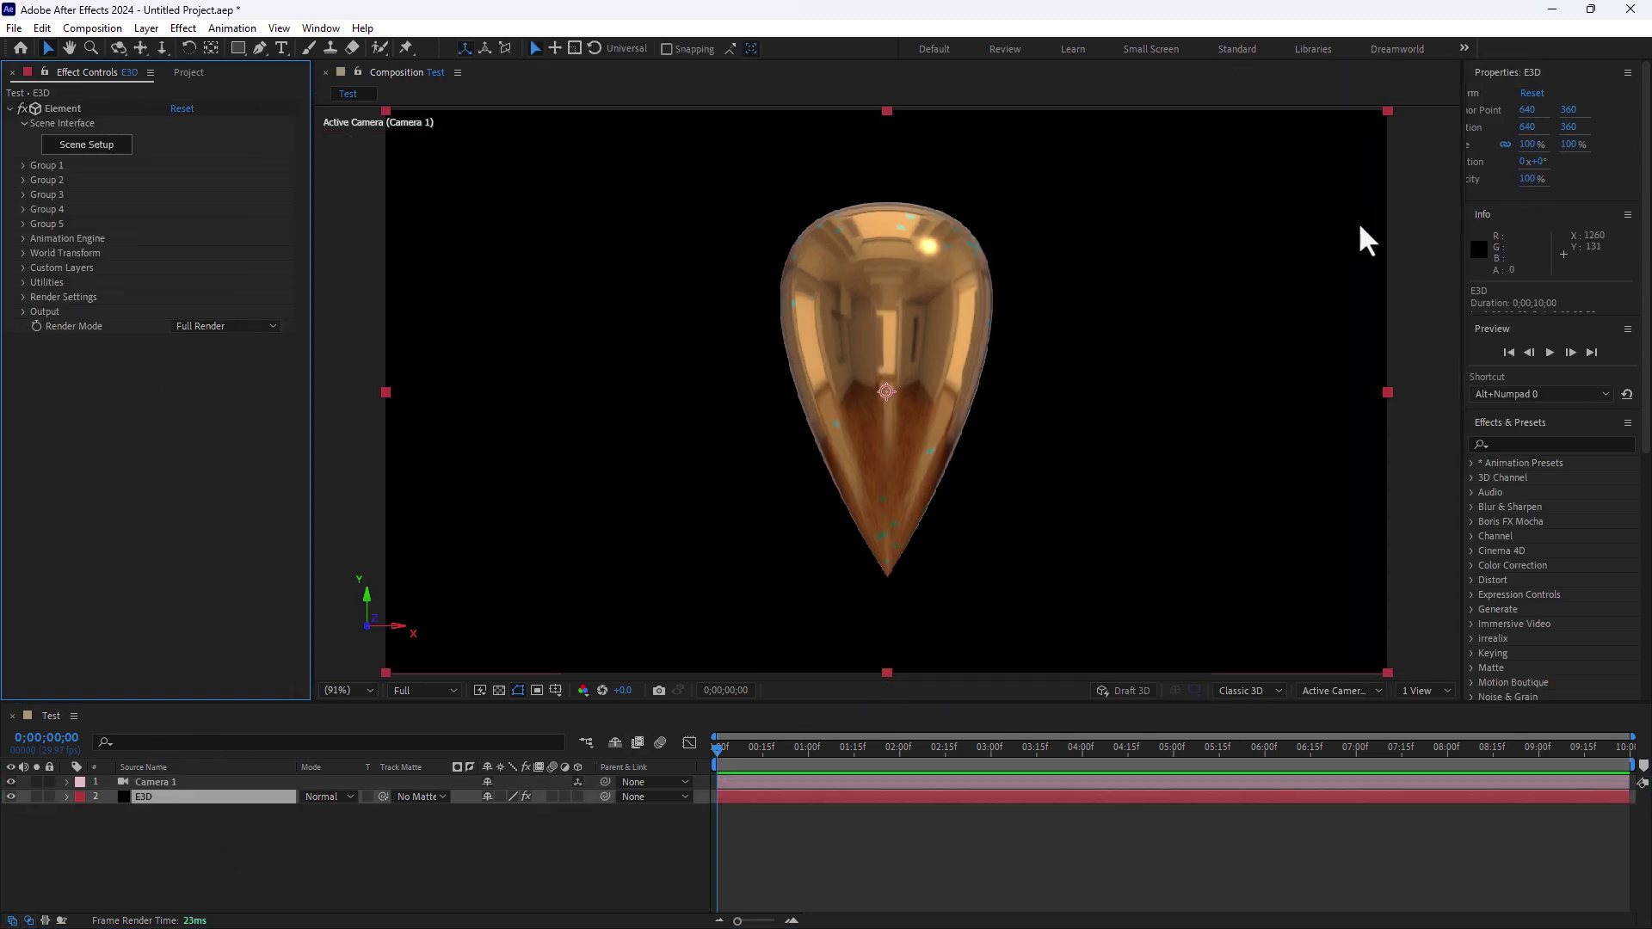
{"action": "left_click", "coordinate": [23, 181]}
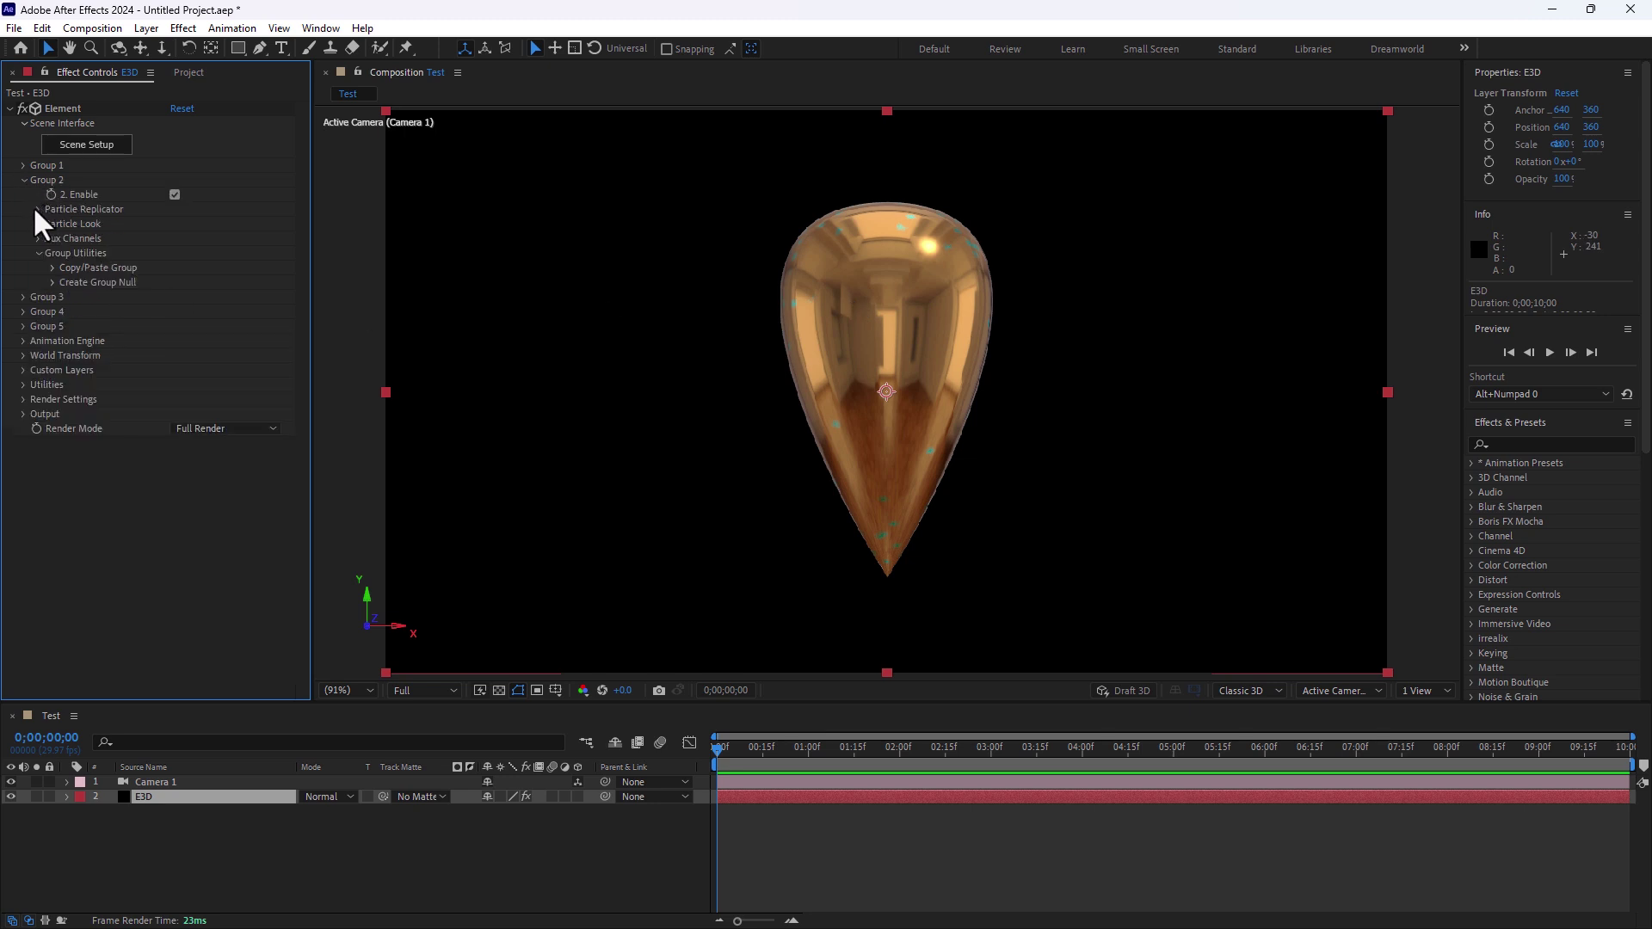
{"action": "left_click", "coordinate": [38, 209]}
{"action": "left_click_drag", "start_coordinate": [193, 253], "coordinate": [224, 566]}
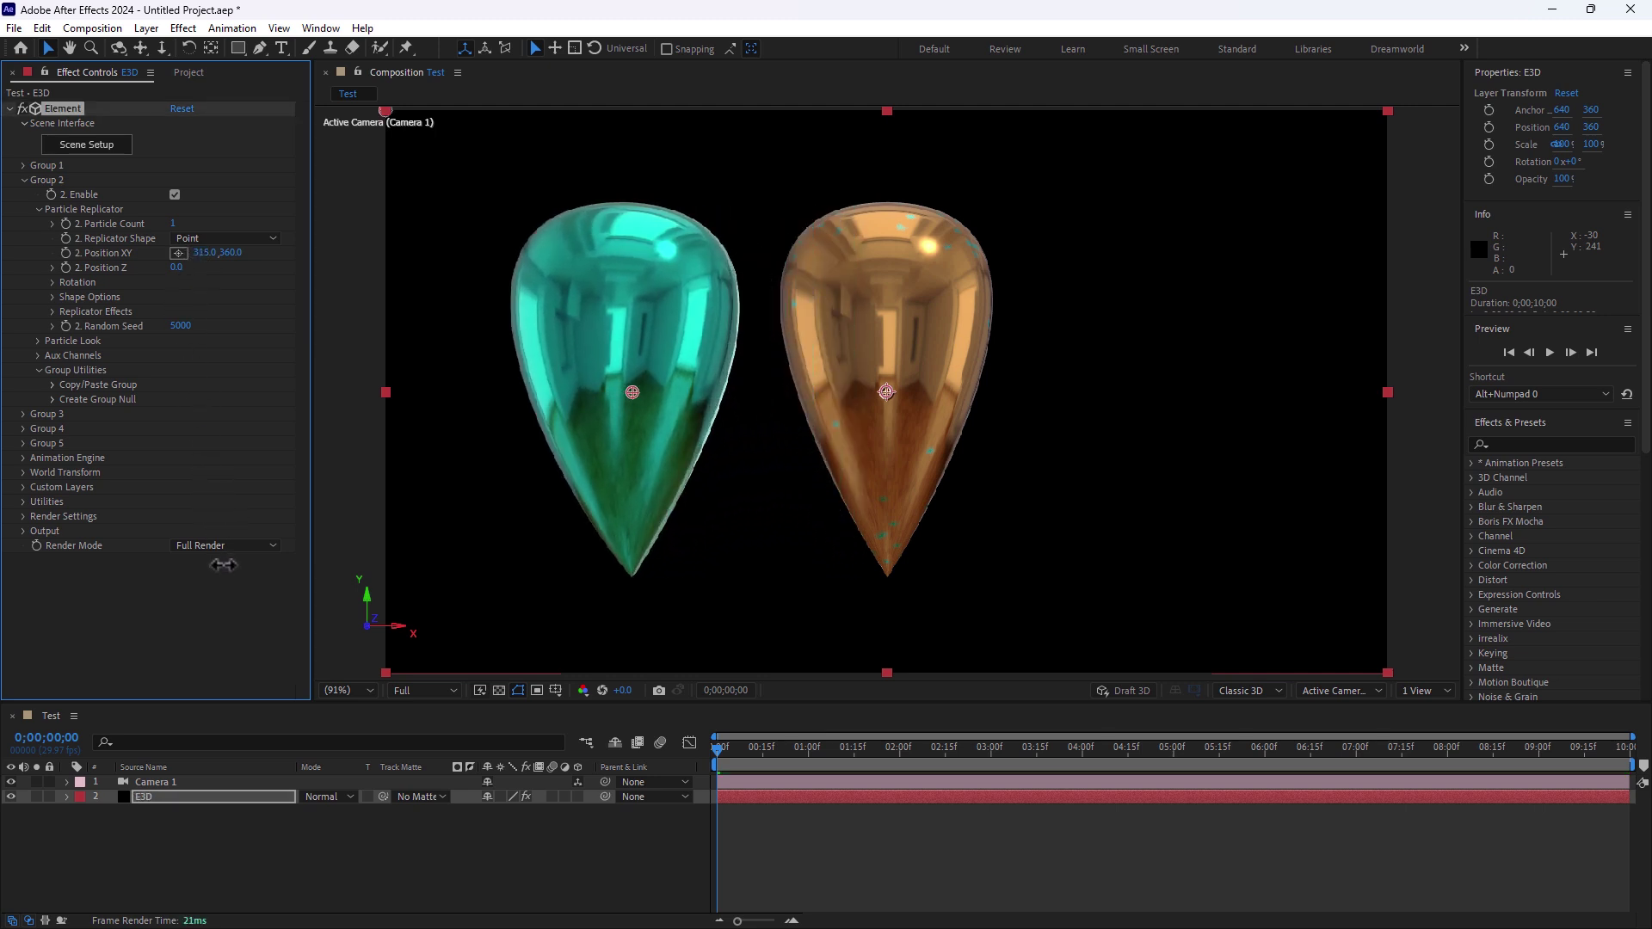
{"action": "left_click_drag", "start_coordinate": [231, 252], "coordinate": [196, 270]}
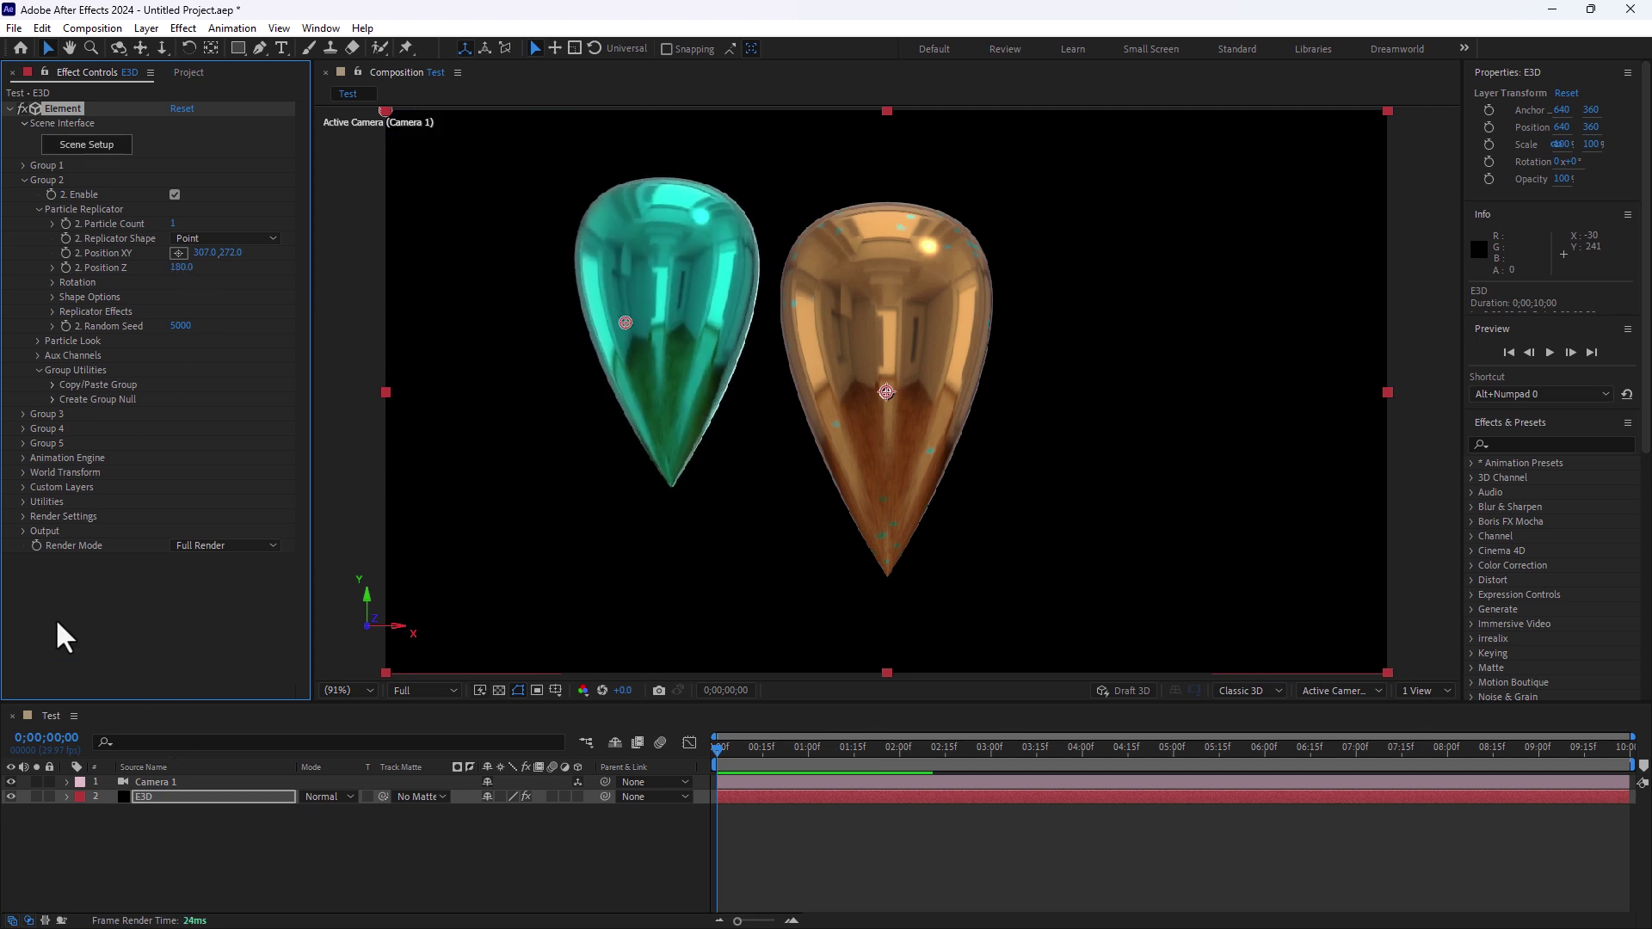
Step: Place the Group 3 balloon to the right with adjusted height and depth, then reopen Scene Setup
{"action": "left_click", "coordinate": [20, 414]}
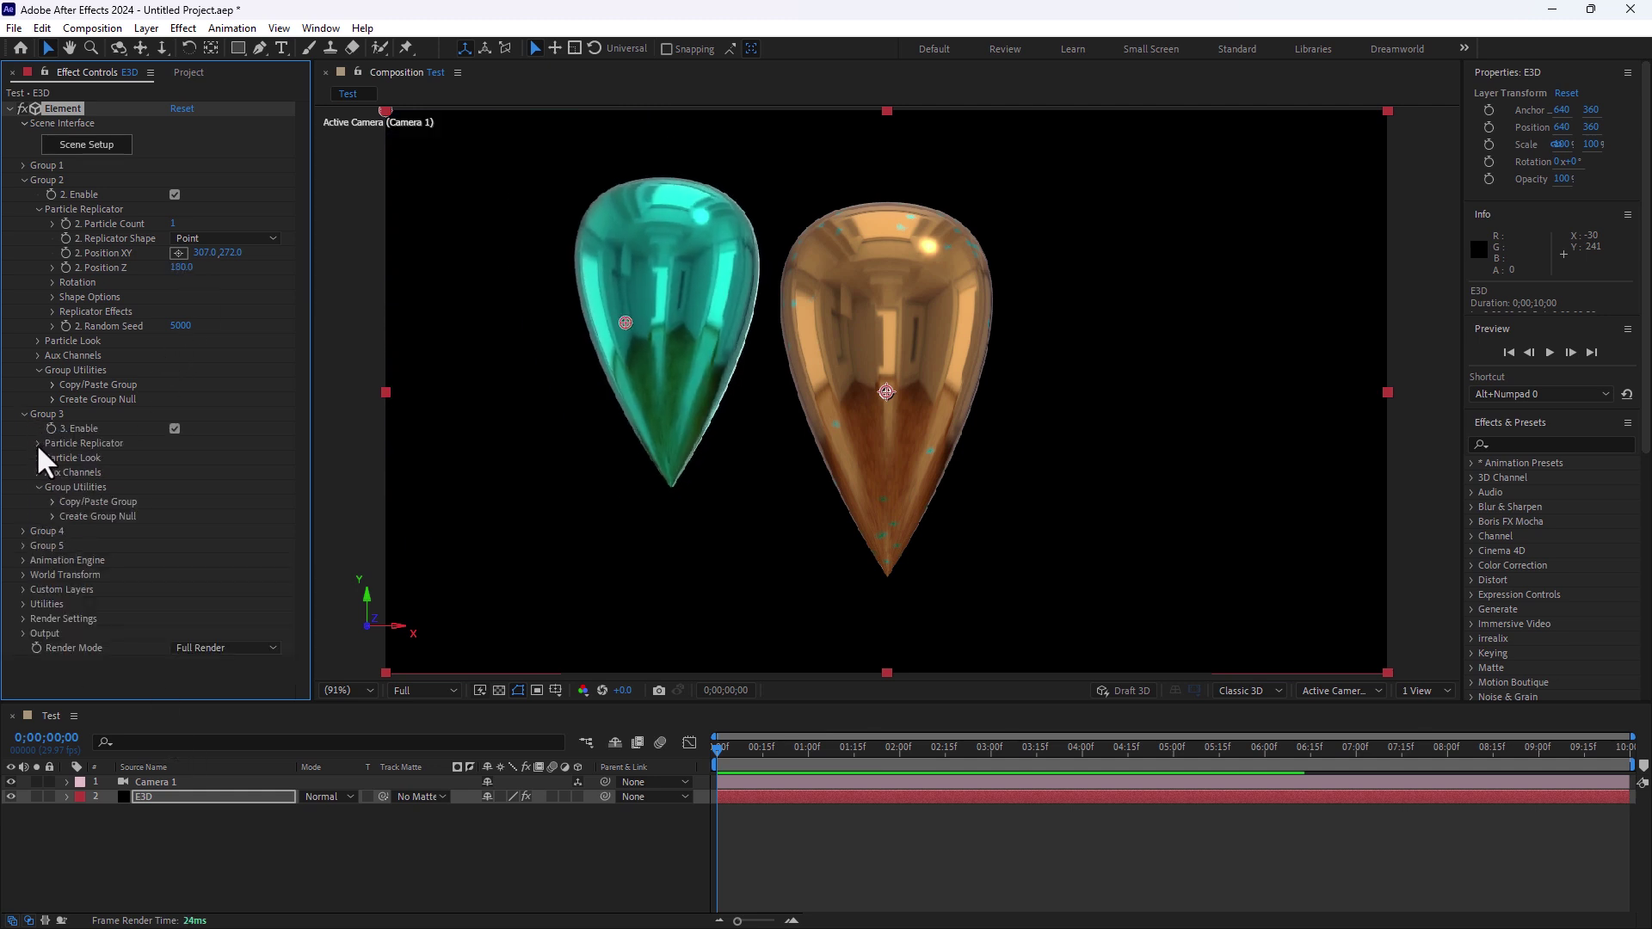
{"action": "left_click_drag", "start_coordinate": [231, 487], "coordinate": [410, 457]}
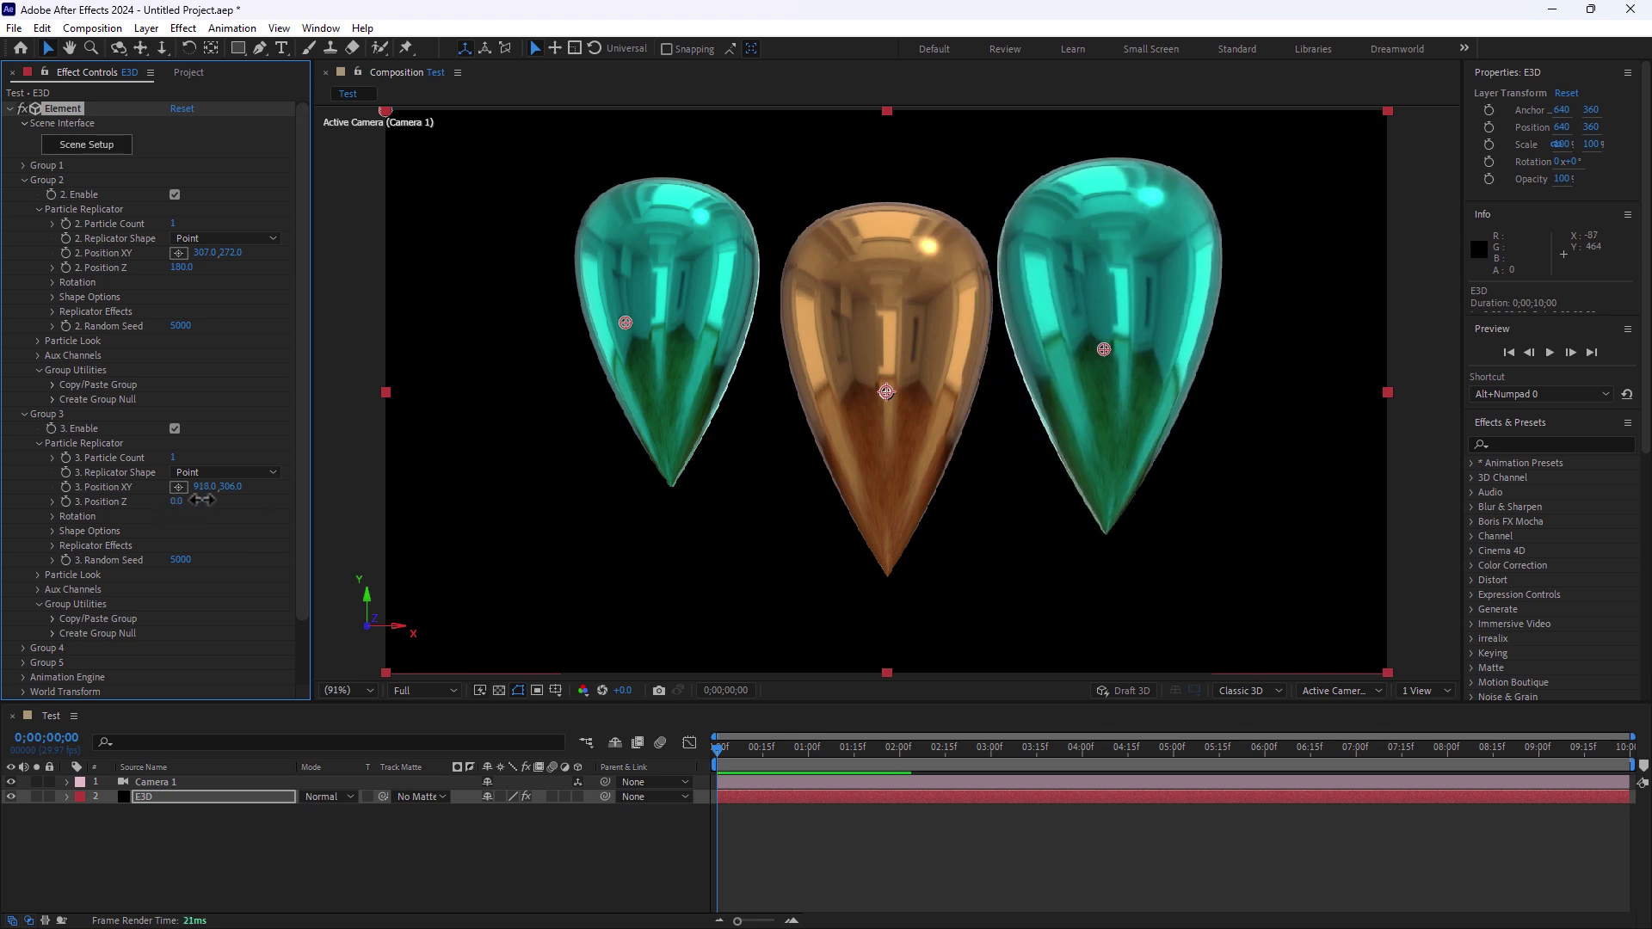
{"action": "mouse_move", "coordinate": [182, 501]}
{"action": "left_mouse_down"}
{"action": "mouse_move", "coordinate": [211, 500]}
{"action": "mouse_move", "coordinate": [182, 505]}
{"action": "left_mouse_up"}
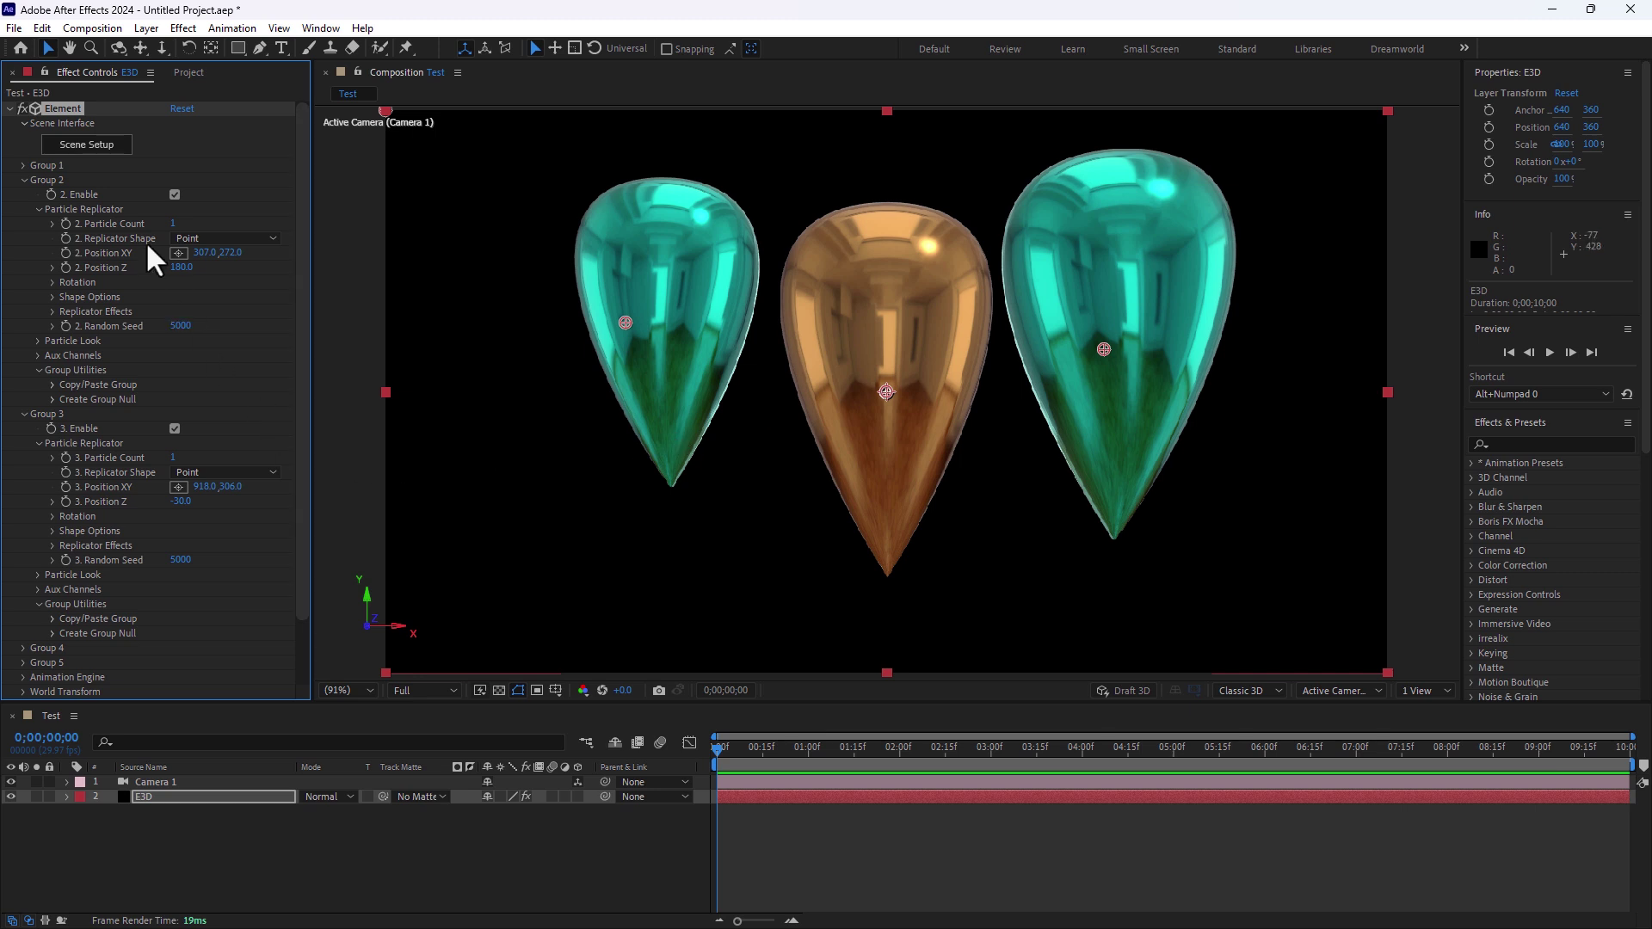
{"action": "left_click", "coordinate": [103, 145]}
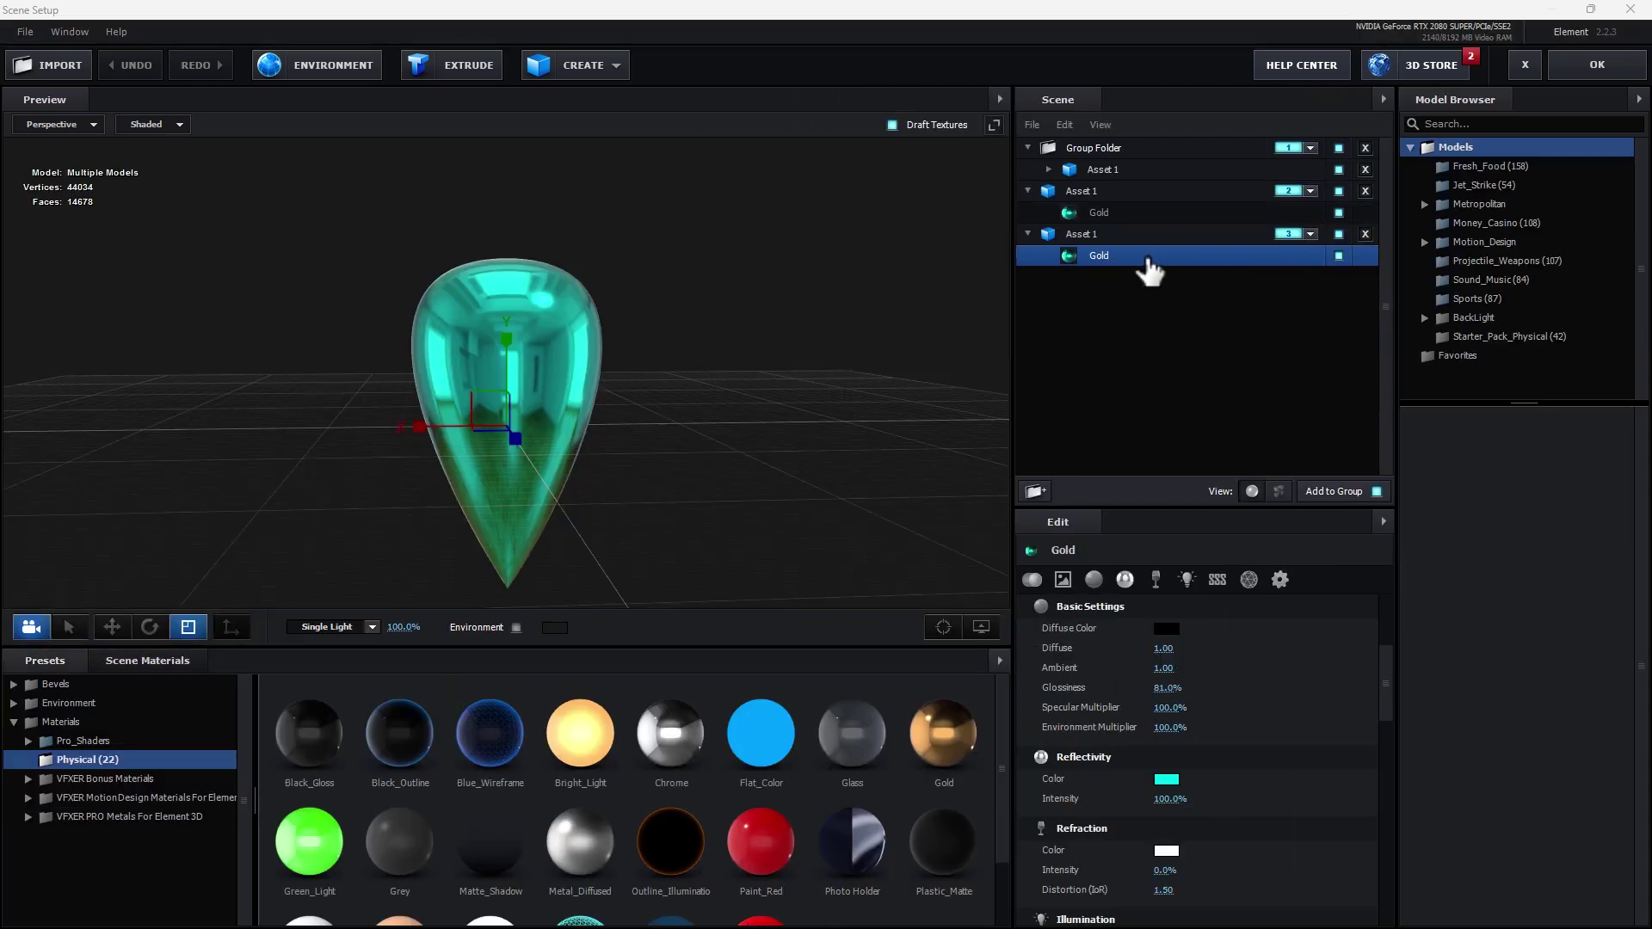
Step: Set the group 2 balloon's Reflectivity Color to magenta
{"action": "left_click", "coordinate": [1176, 785]}
{"action": "left_click", "coordinate": [1255, 740]}
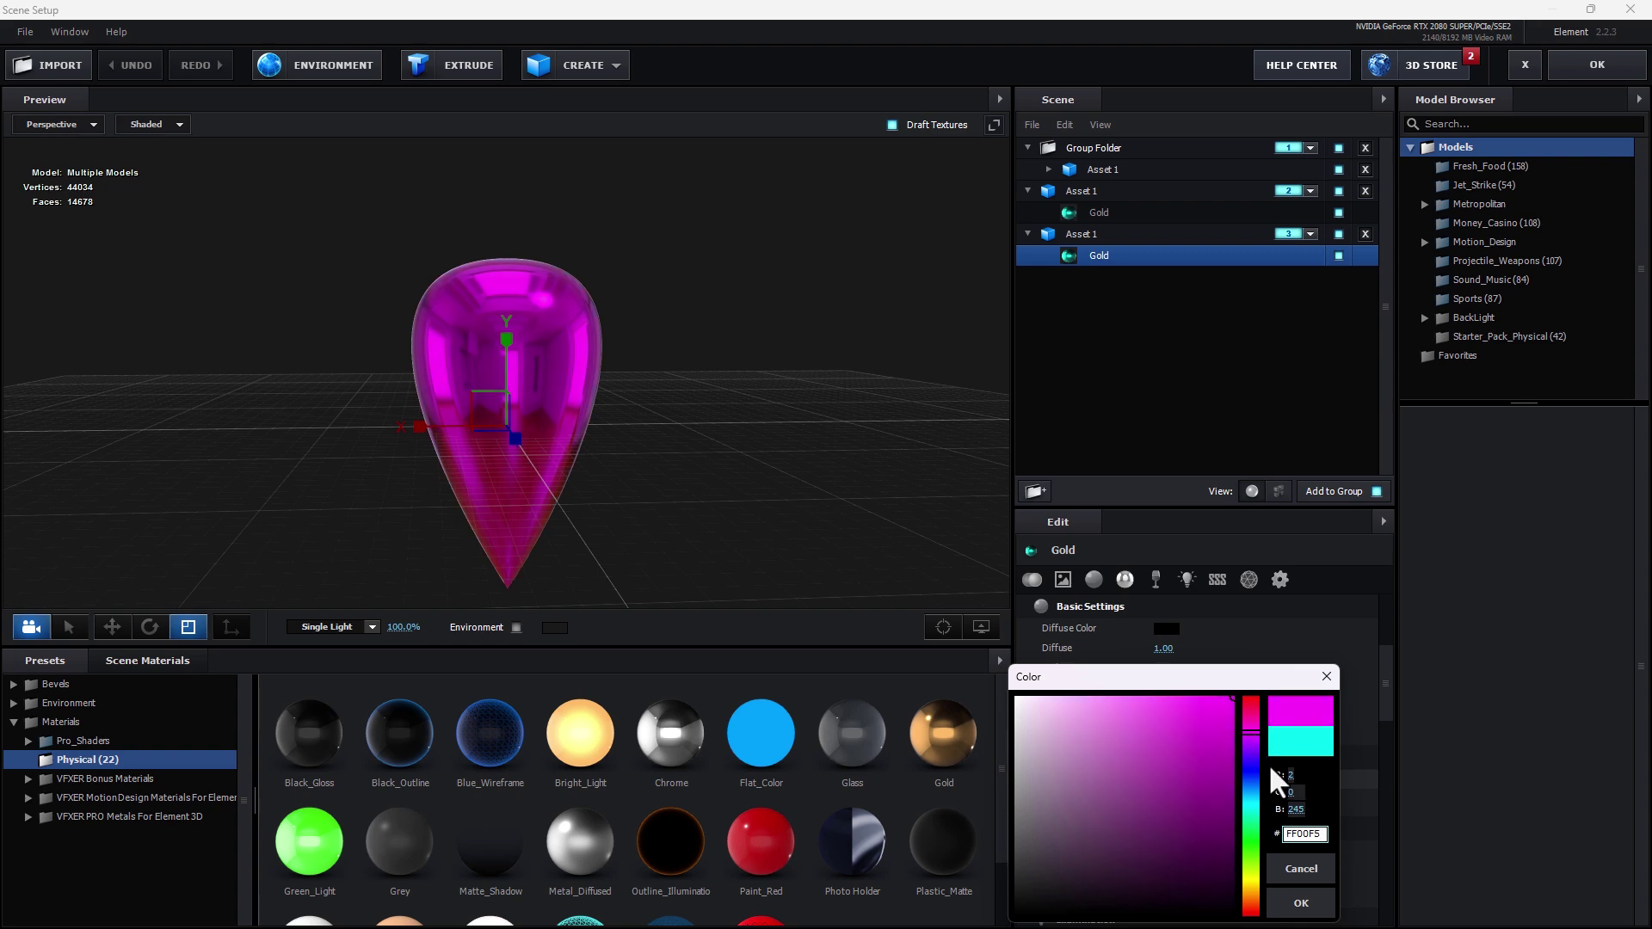
{"action": "left_click", "coordinate": [1304, 903]}
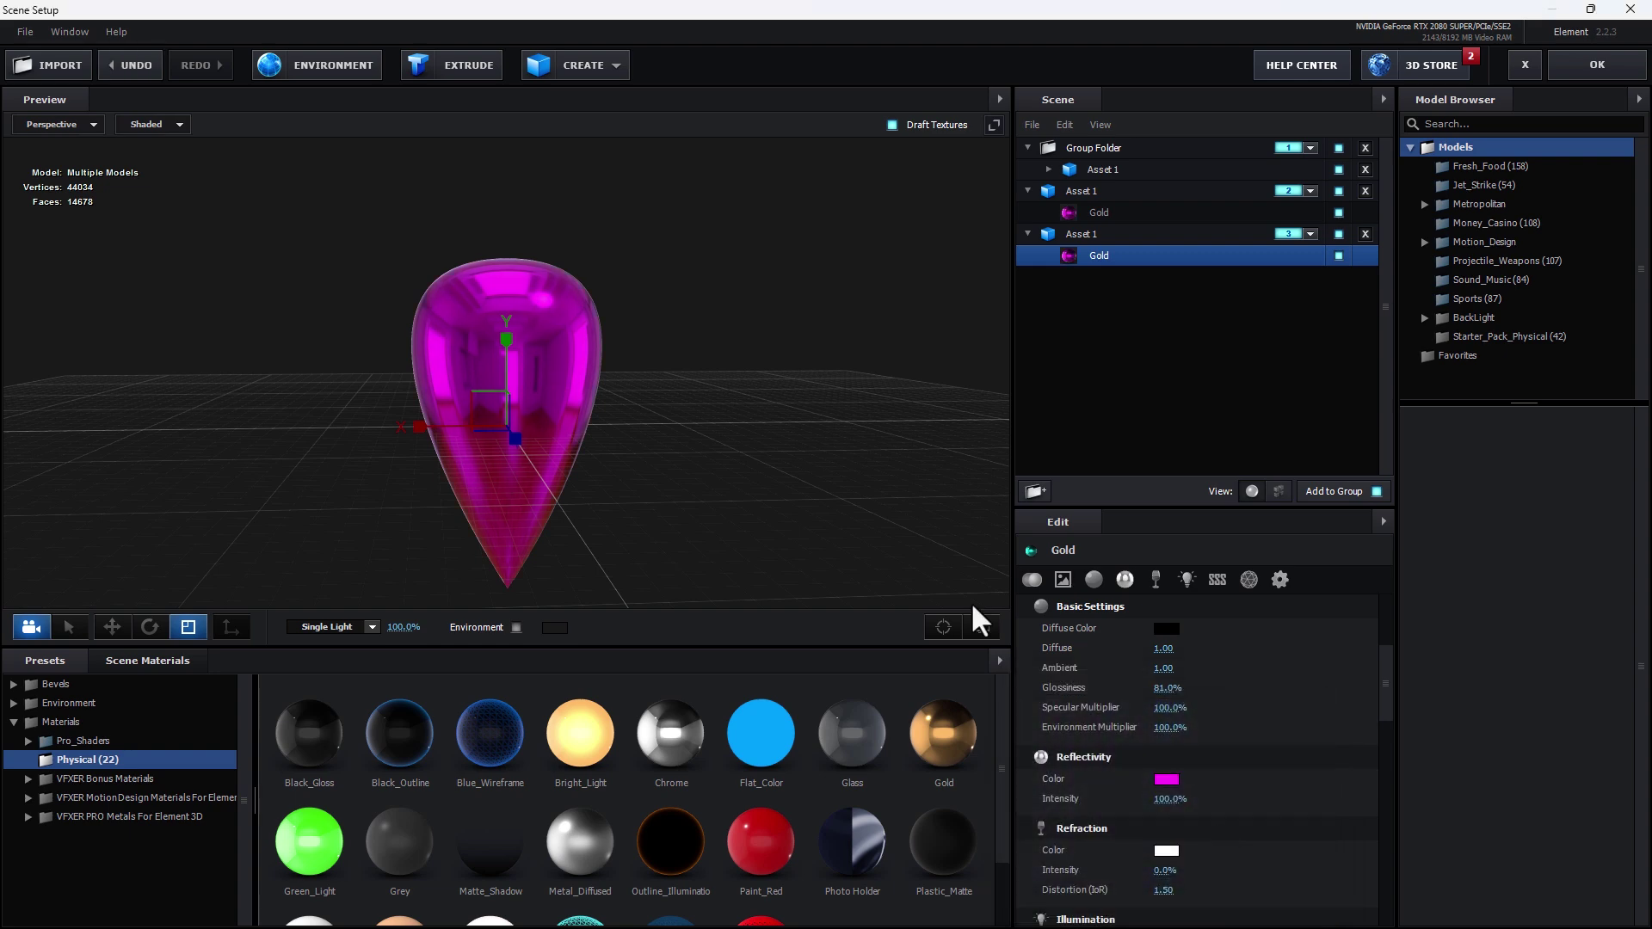
Step: Delete the extra Asset 1 balloon model copy from the scene
{"action": "right_click", "coordinate": [1122, 252]}
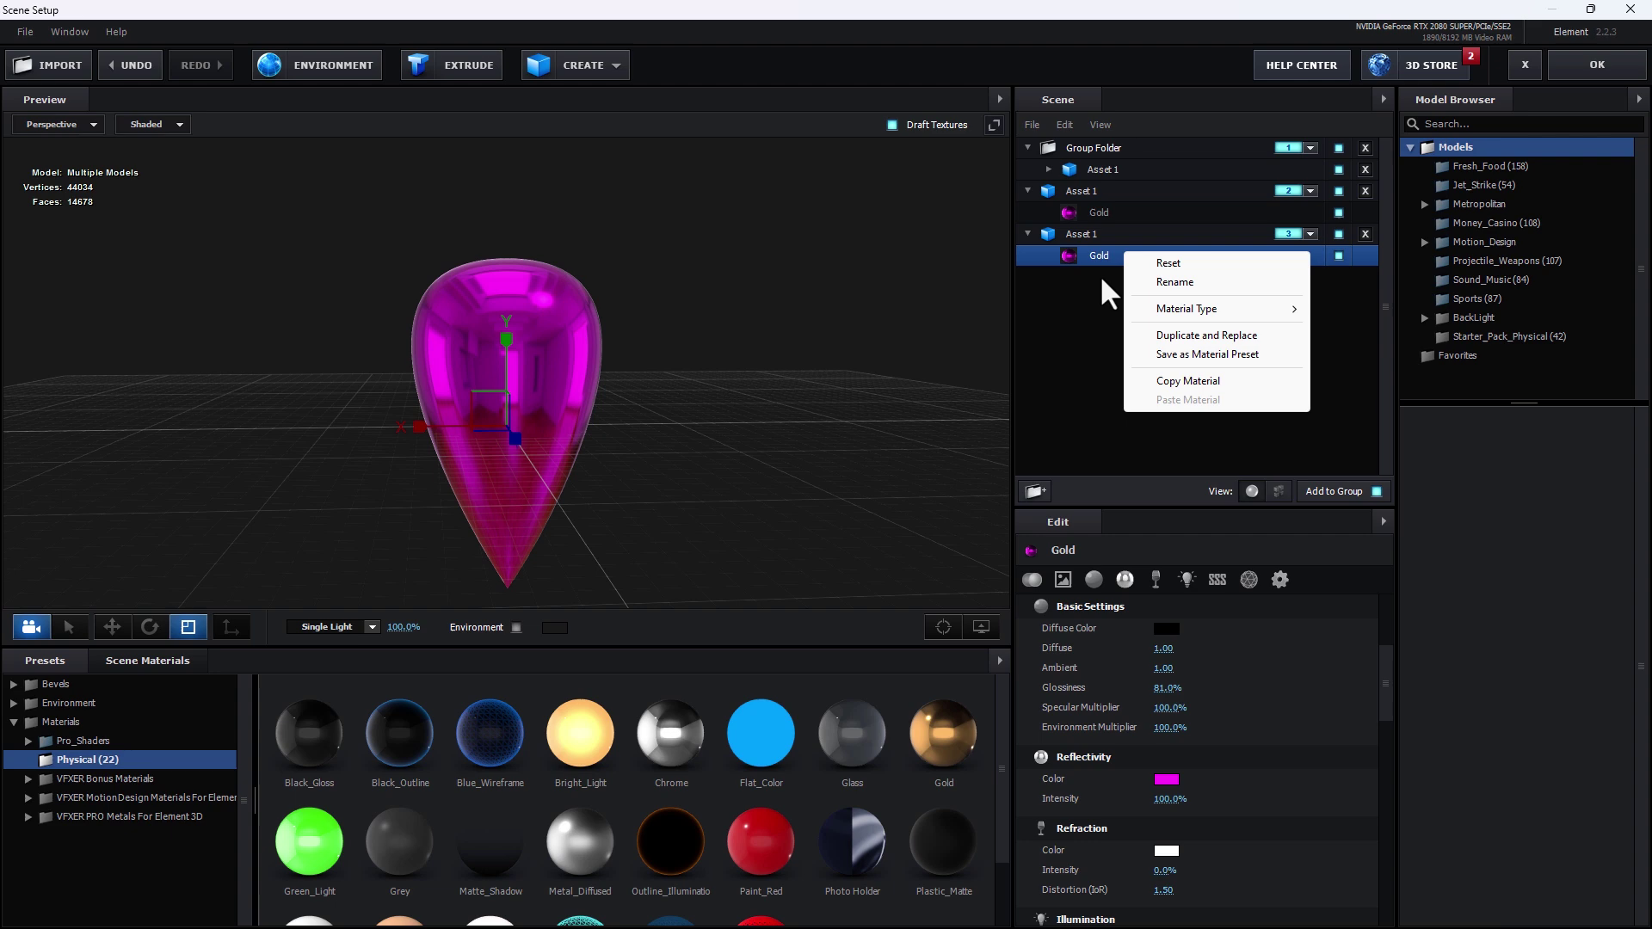
{"action": "right_click", "coordinate": [1076, 230]}
{"action": "right_click", "coordinate": [1078, 232]}
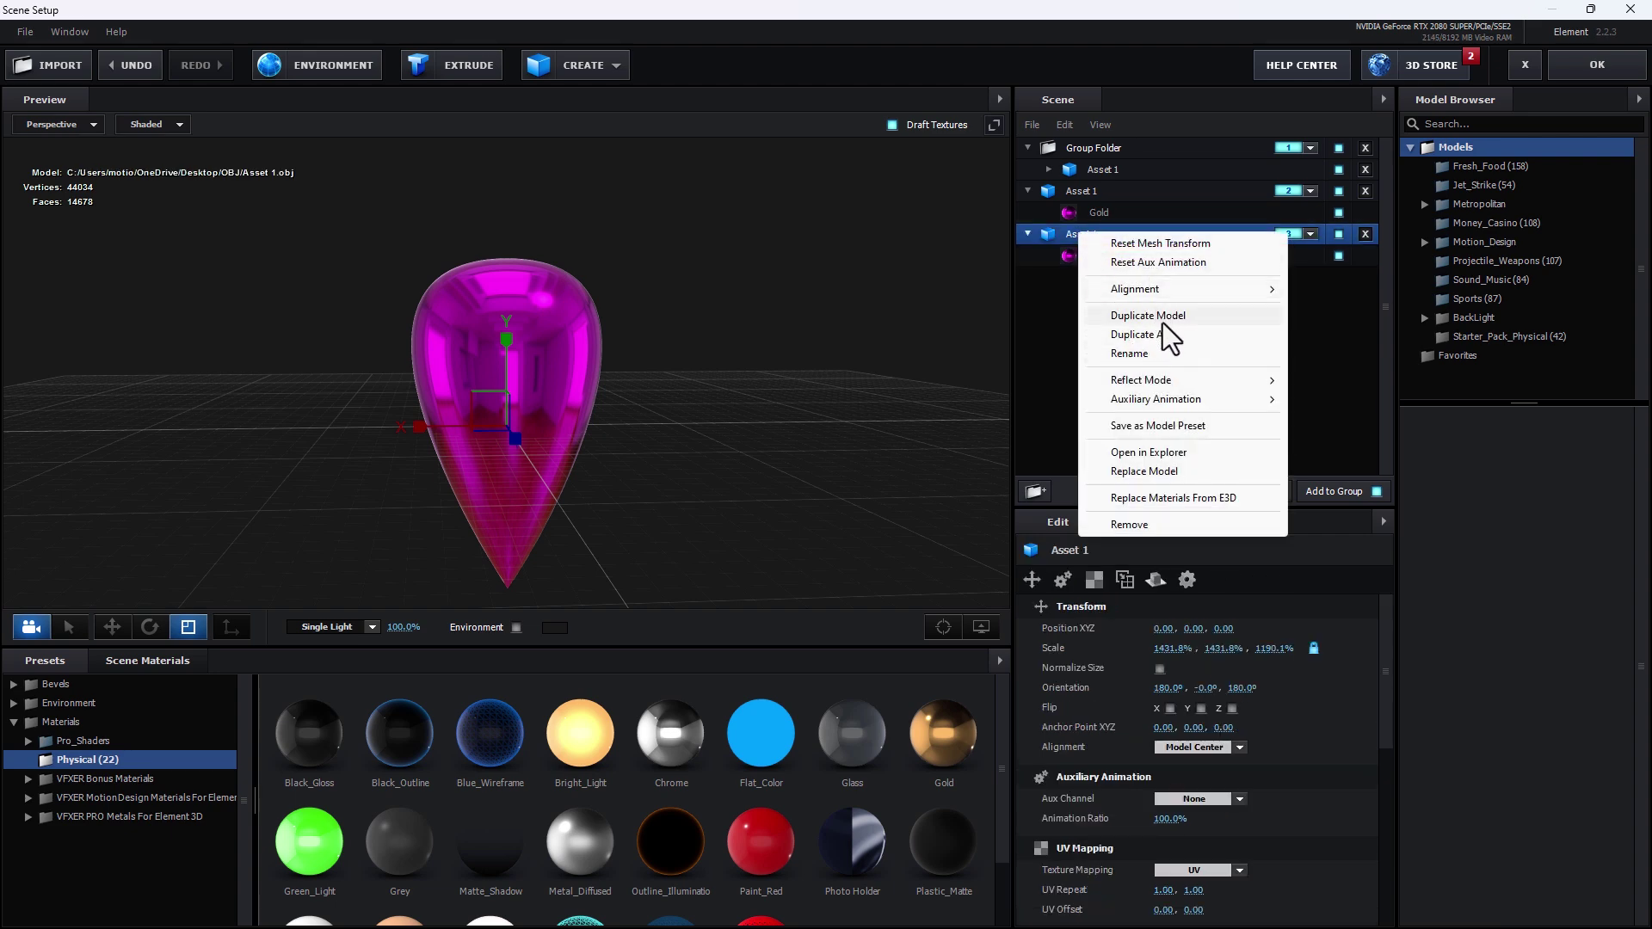
{"action": "left_click", "coordinate": [1134, 525]}
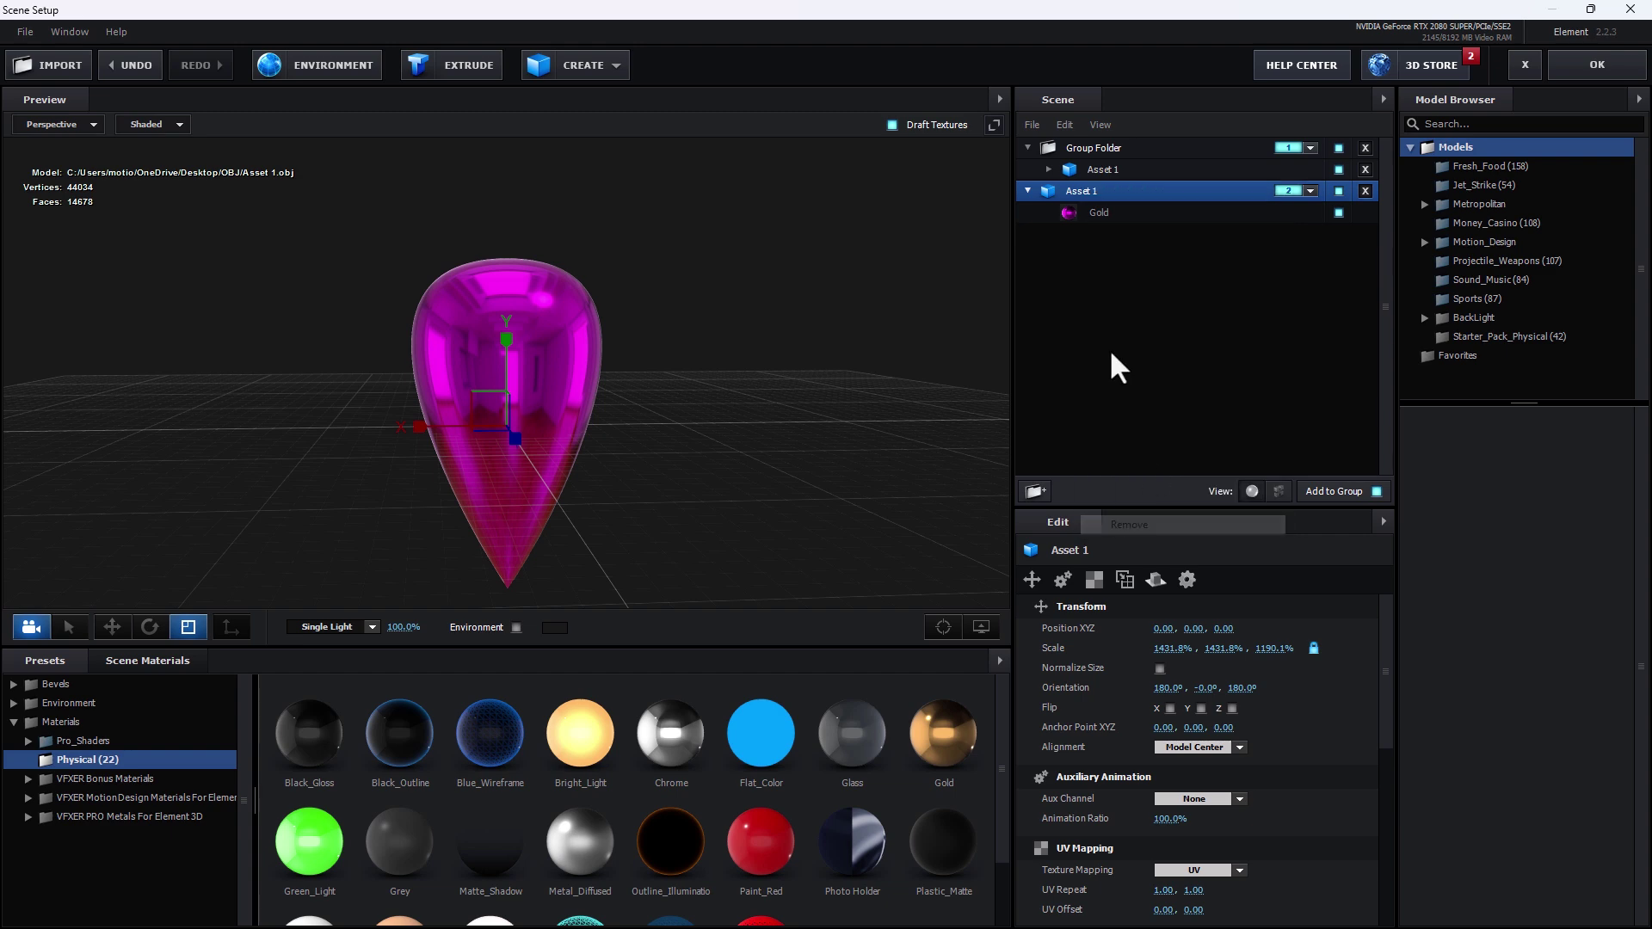
Step: Duplicate Asset 1 again, assign the copy to group 3, and apply the Gold material
{"action": "right_click", "coordinate": [1094, 189]}
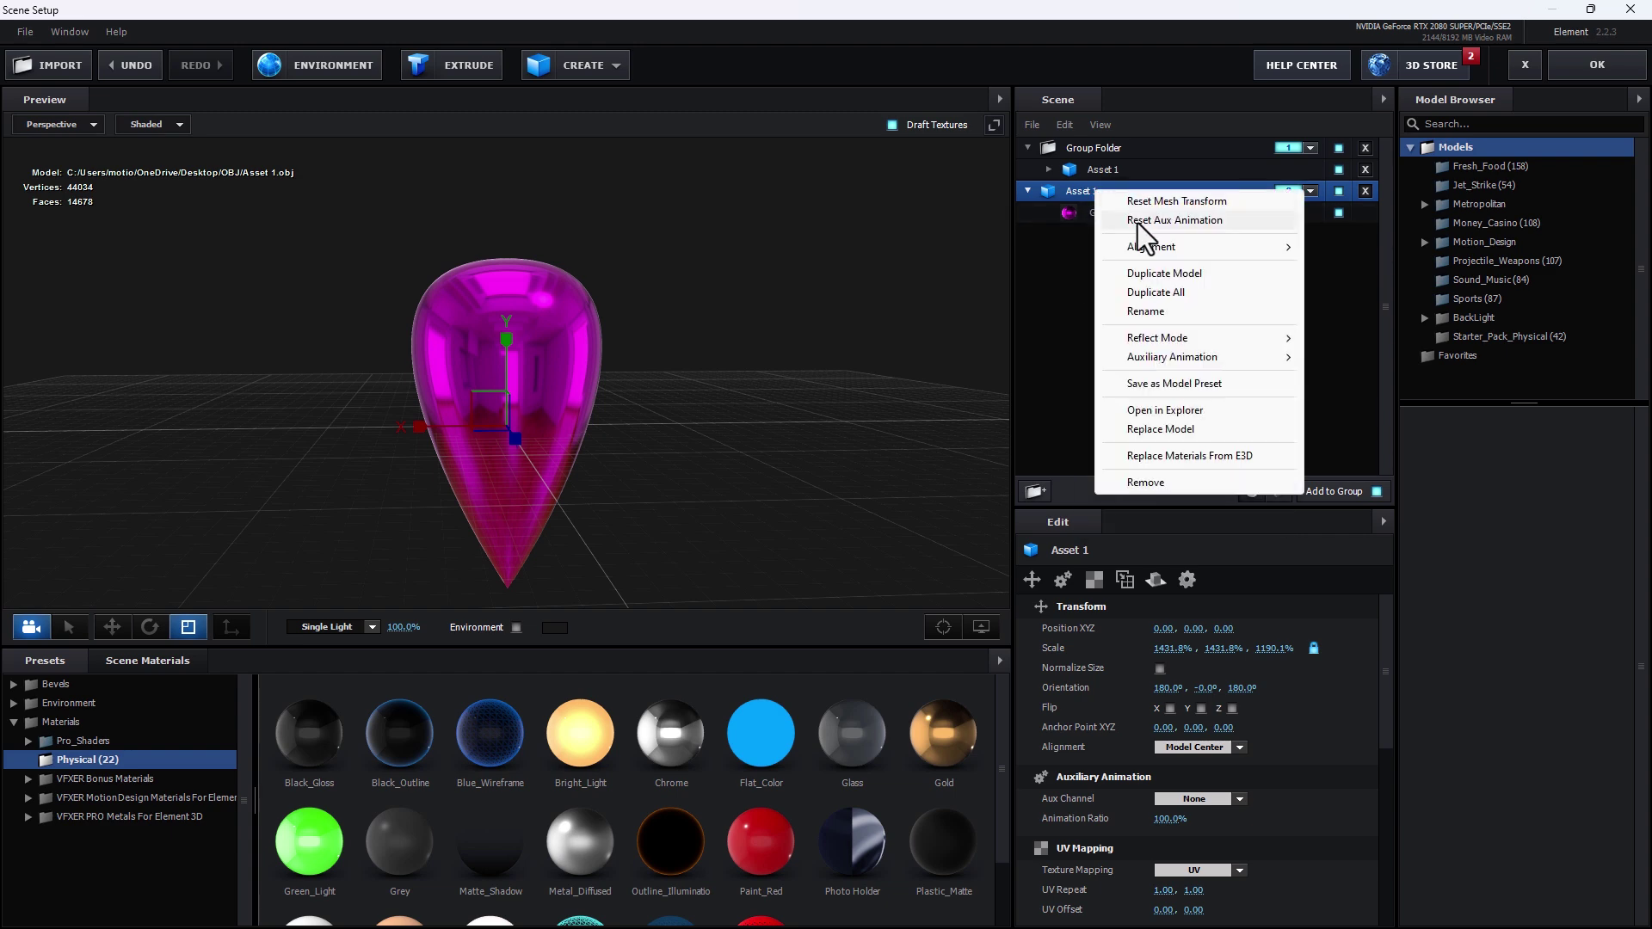
{"action": "left_click", "coordinate": [1158, 270]}
{"action": "left_click", "coordinate": [1103, 234]}
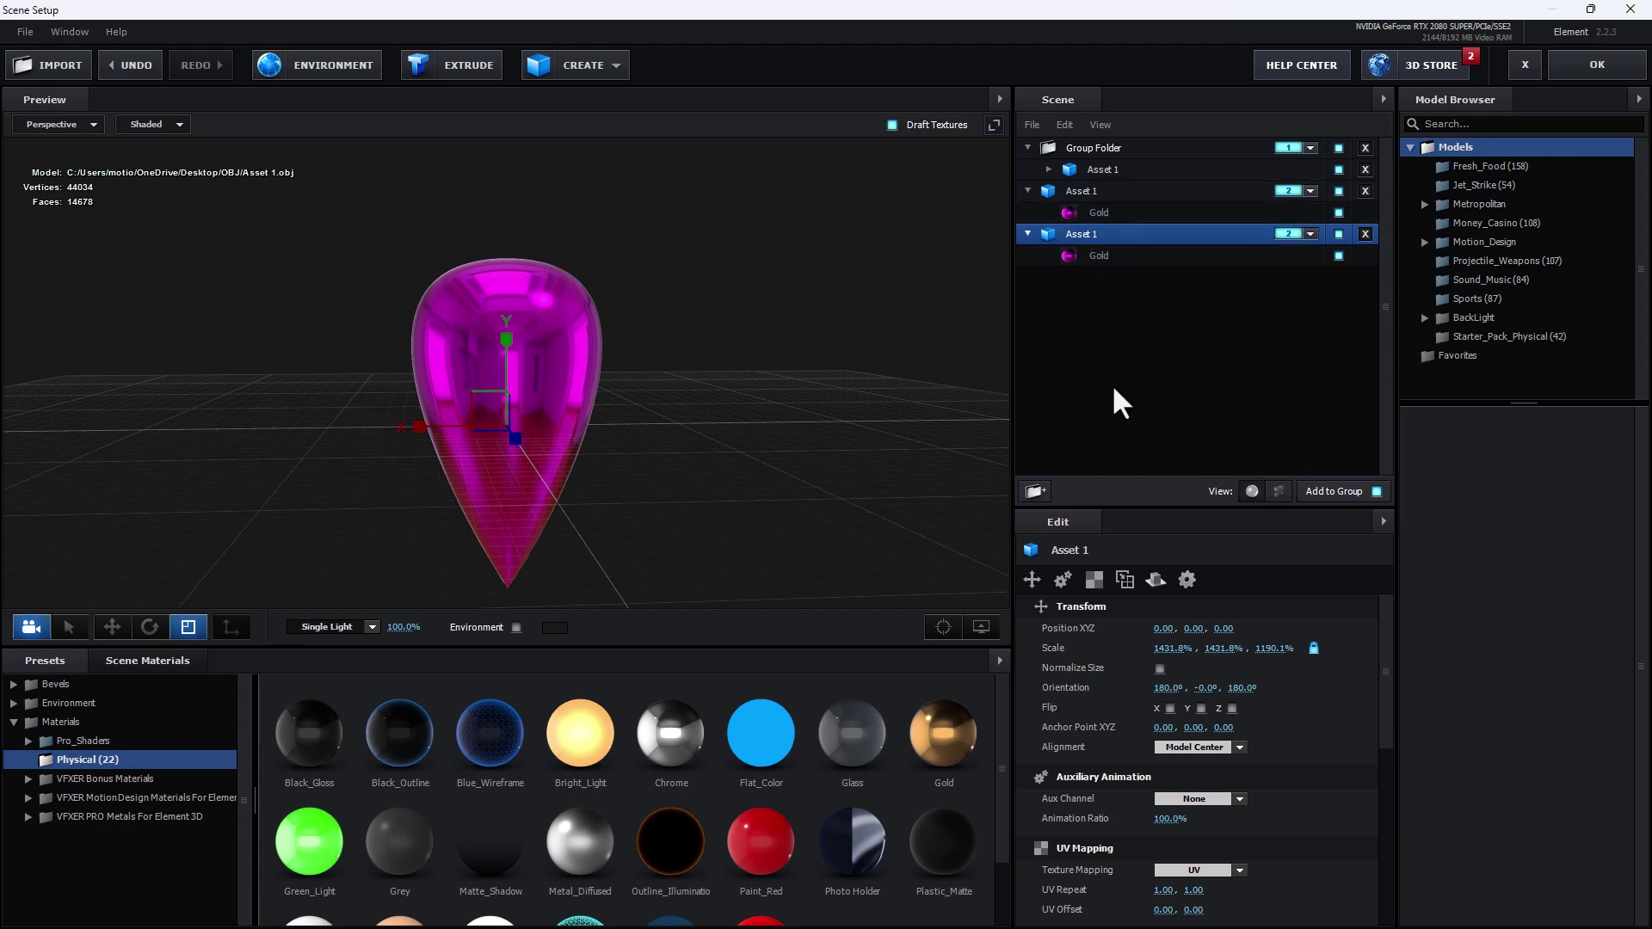
{"action": "left_click", "coordinate": [1282, 233]}
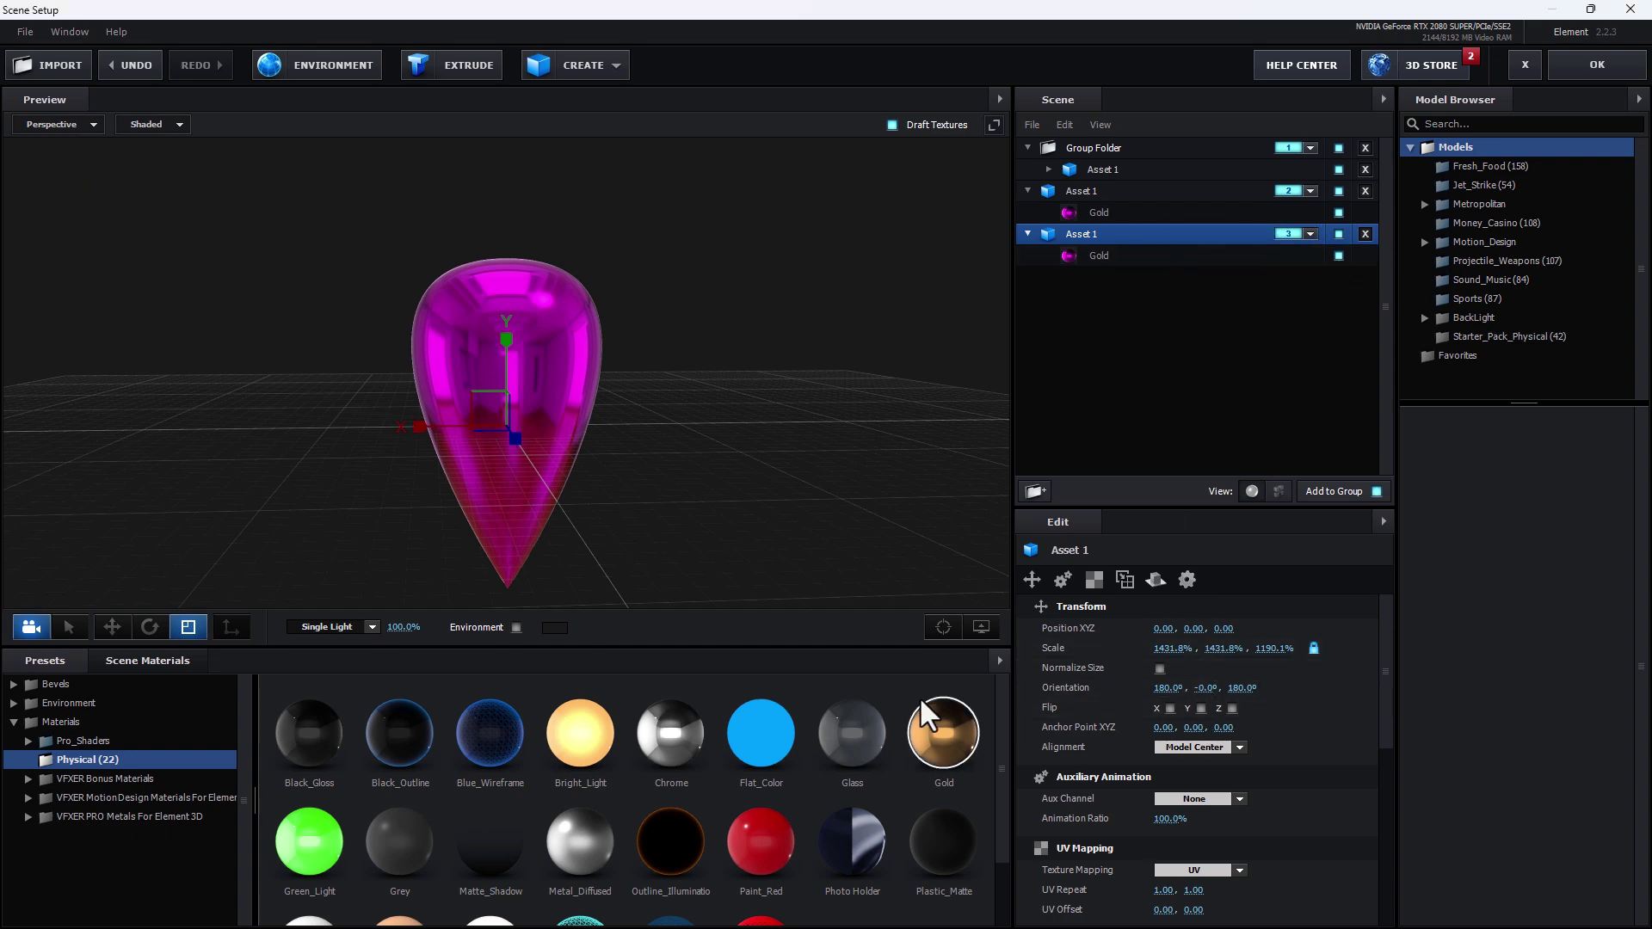
{"action": "left_click_drag", "start_coordinate": [941, 737], "coordinate": [1105, 251]}
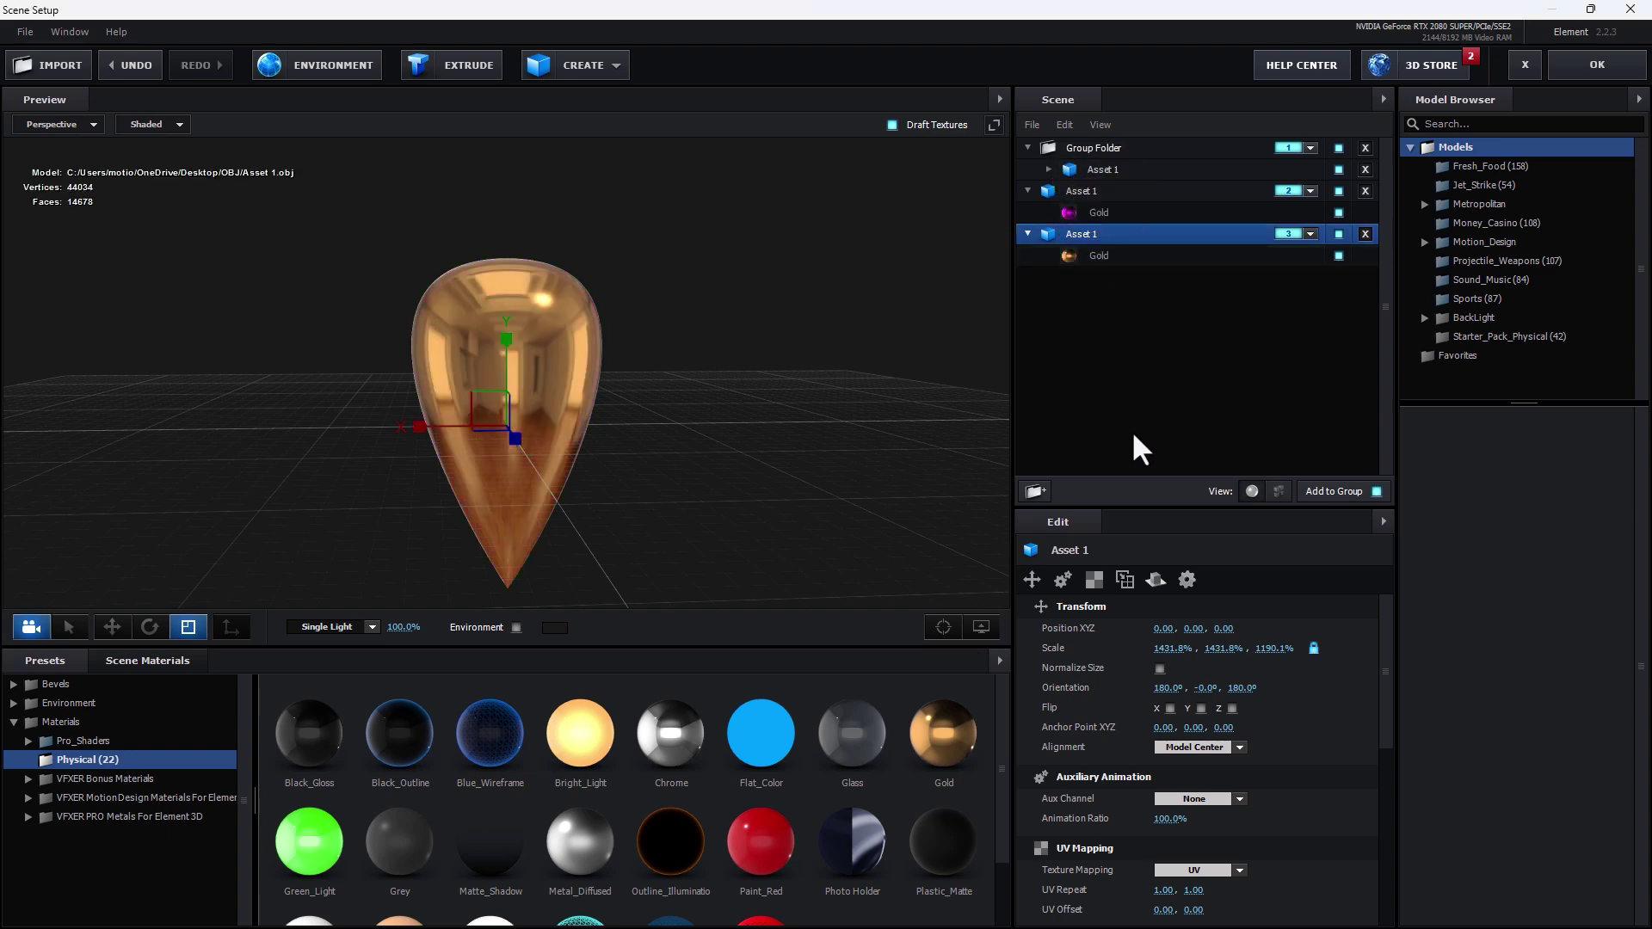
{"action": "left_click", "coordinate": [1093, 255]}
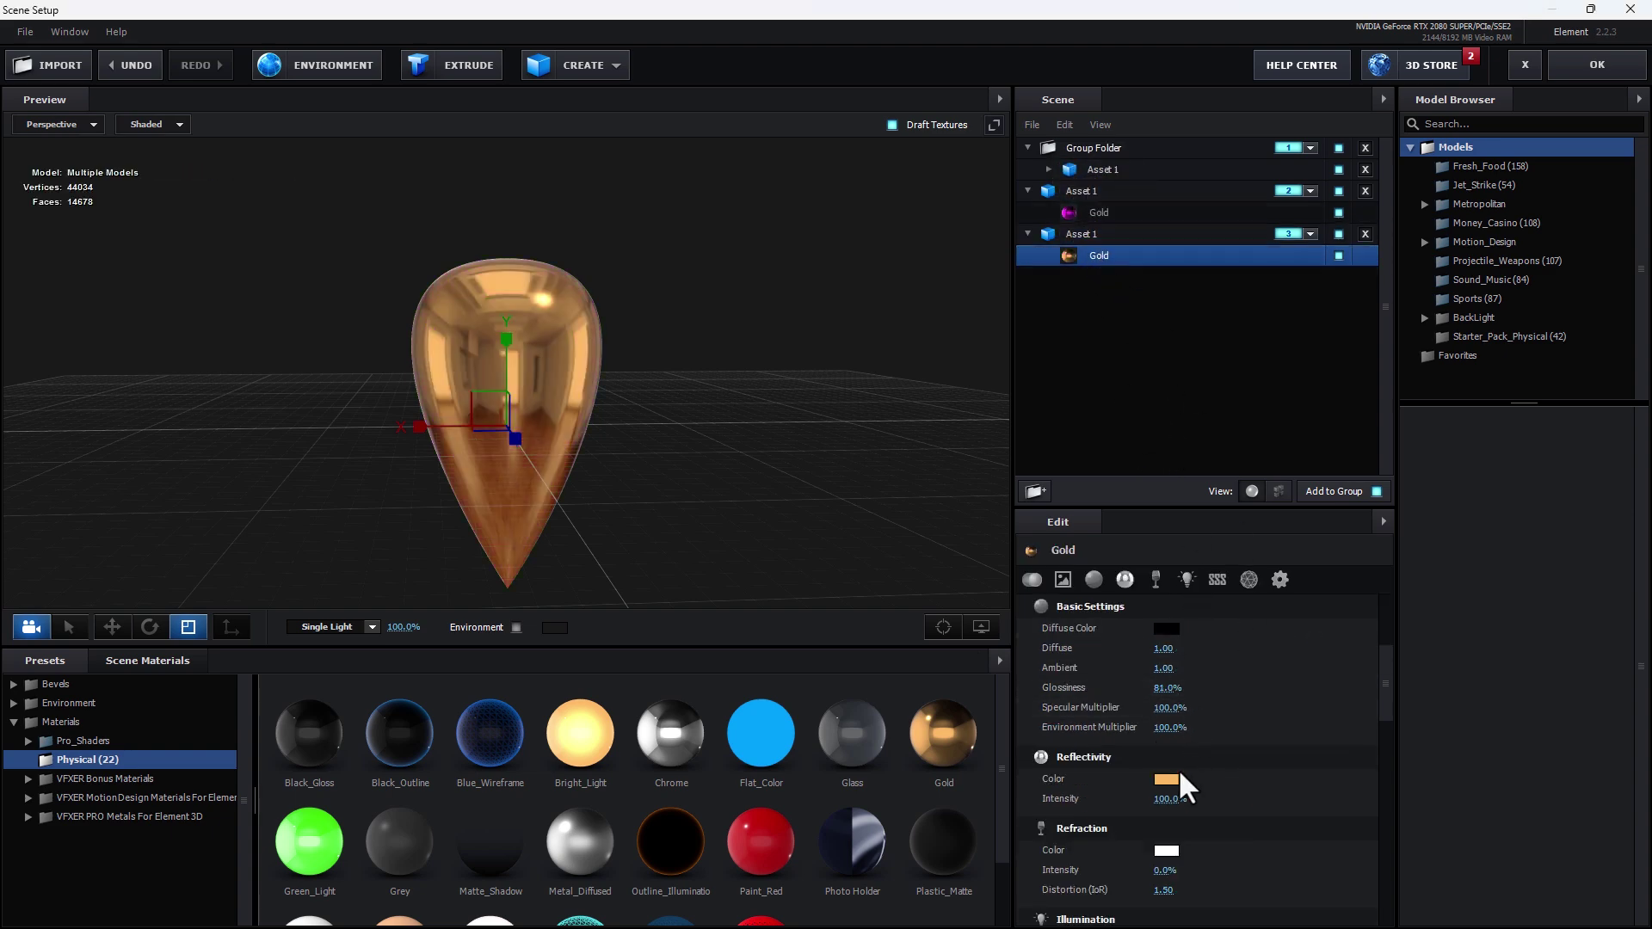